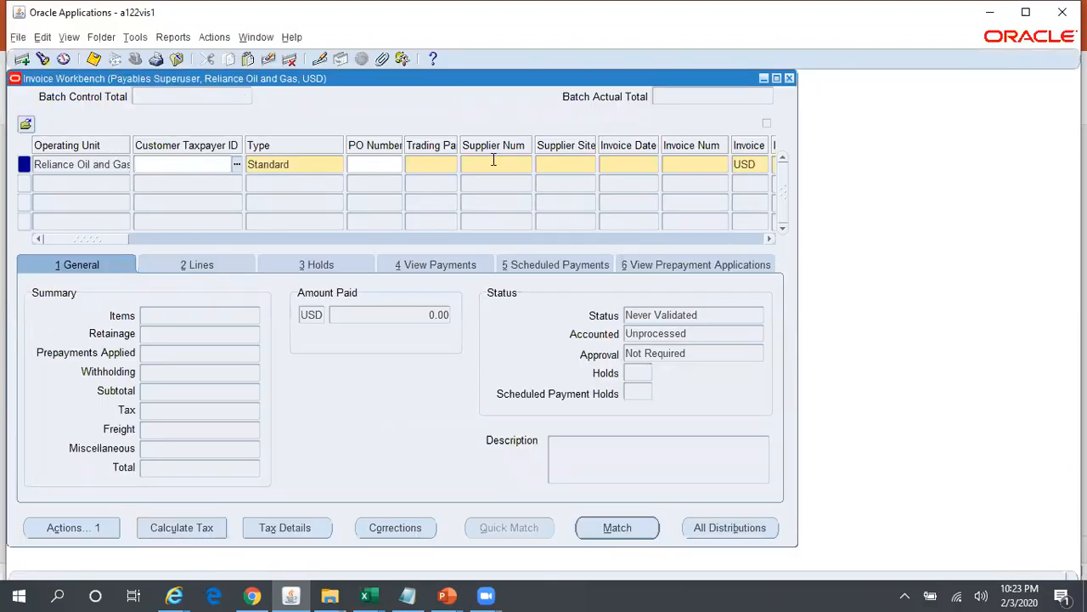
- Close the Invoice Workbench and switch to the Payables Superuser, Reliance Postpaid INR responsibility
left_click(790, 78)
left_click(131, 60)
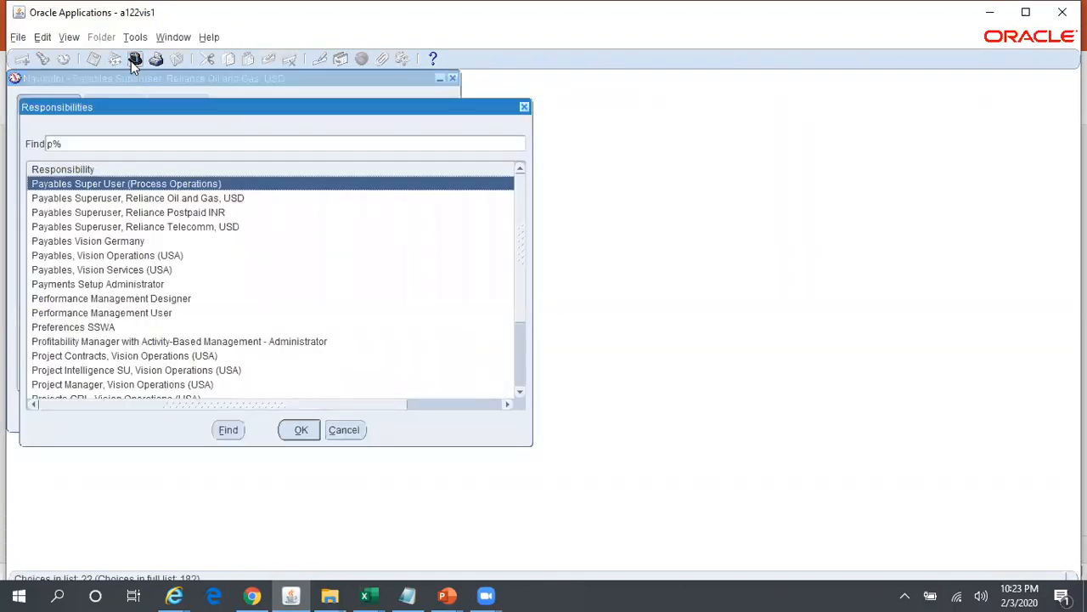
key("Down")
key("Down")
key("Return")
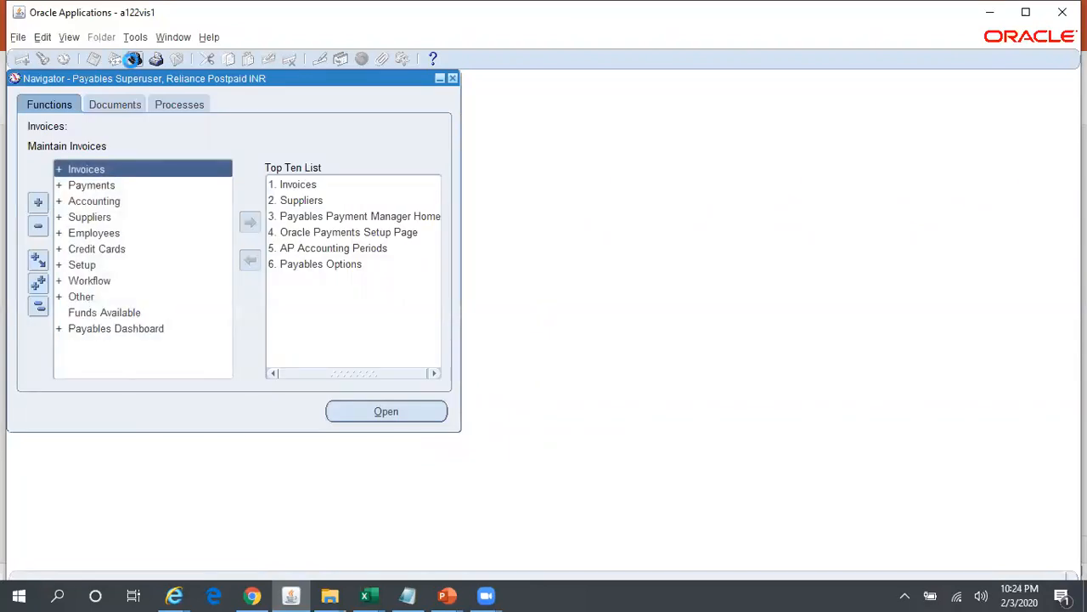
- Open the Invoices entry form, check the operating unit on the invoice row, and close the form
key("Return")
key("Return")
key("Down")
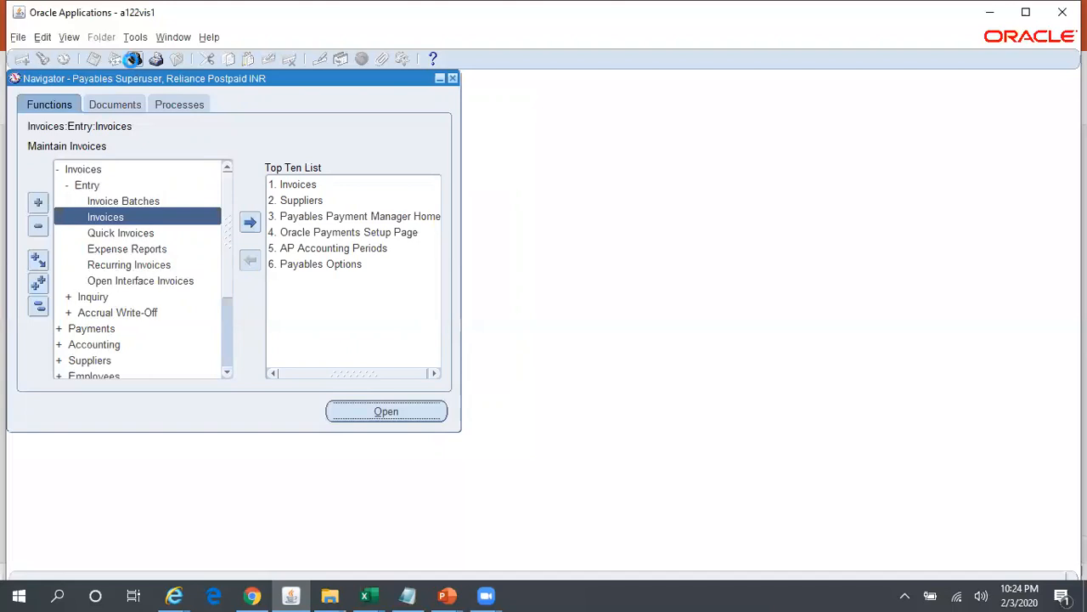
key("Return")
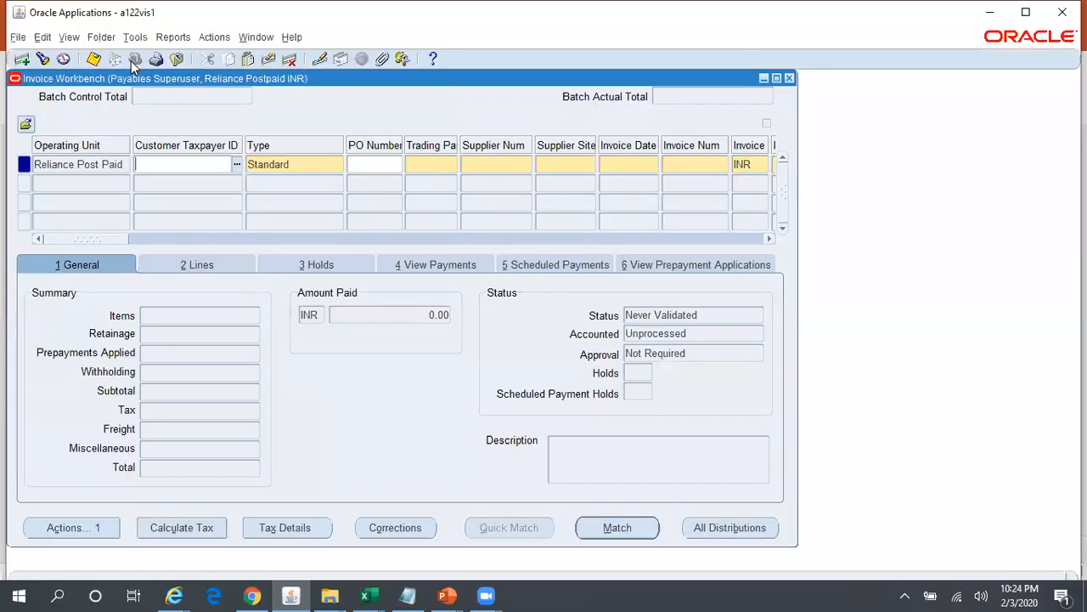
left_click(85, 166)
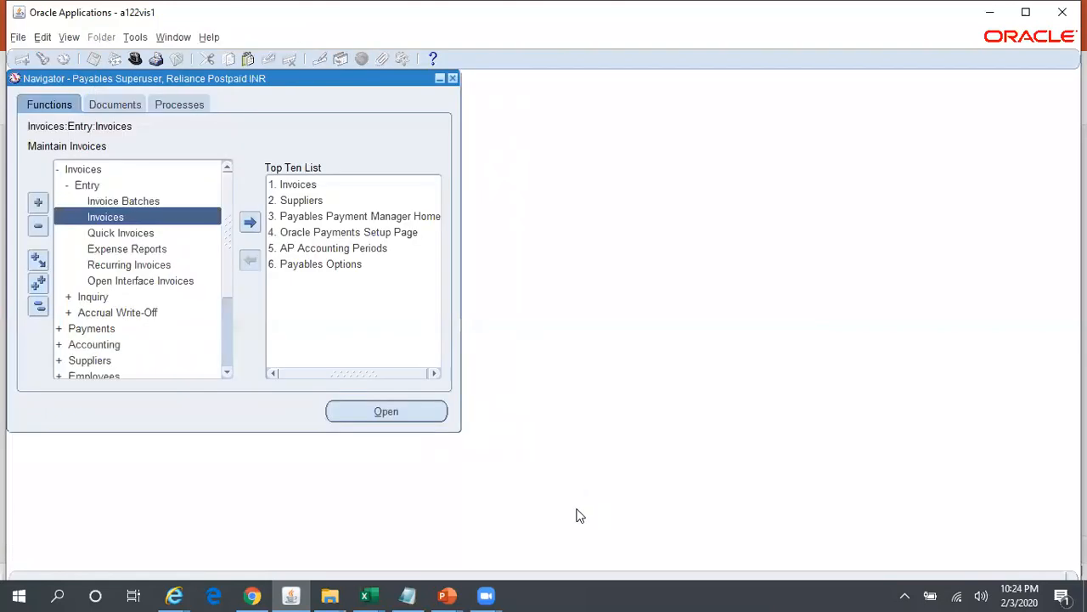
- Switch to PowerPoint and review the Reliance Group Structure chart and the MOAC slide of steps involved
mouse_move(452, 592)
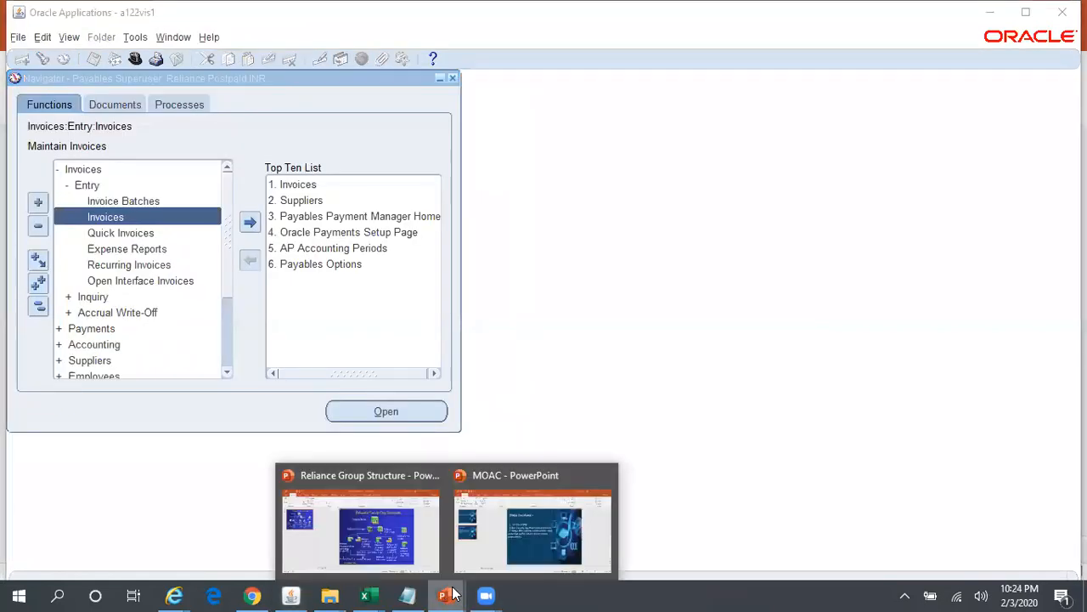
left_click(413, 560)
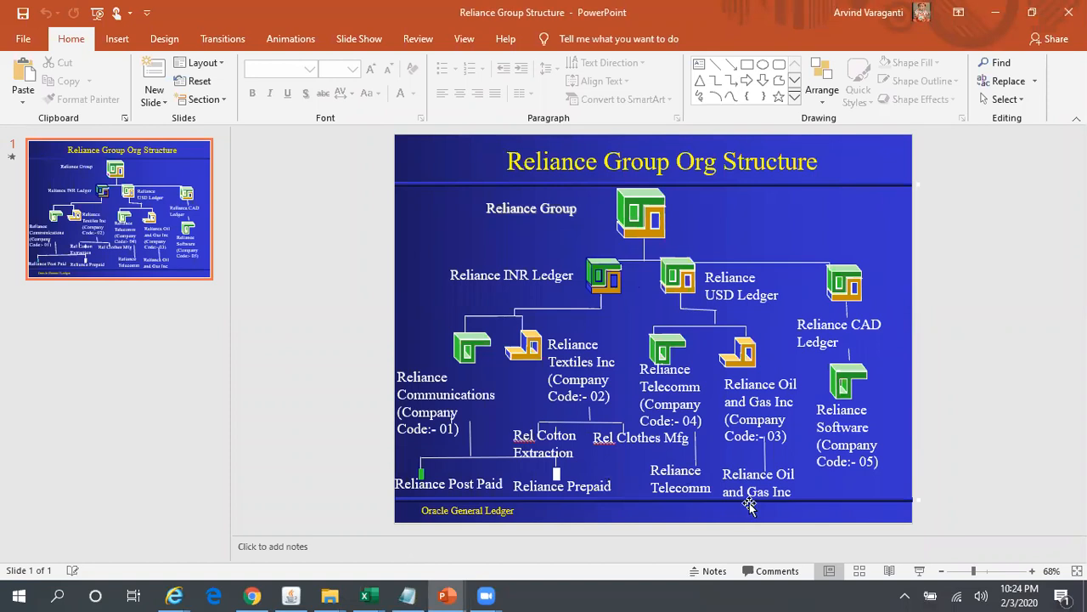
mouse_move(442, 593)
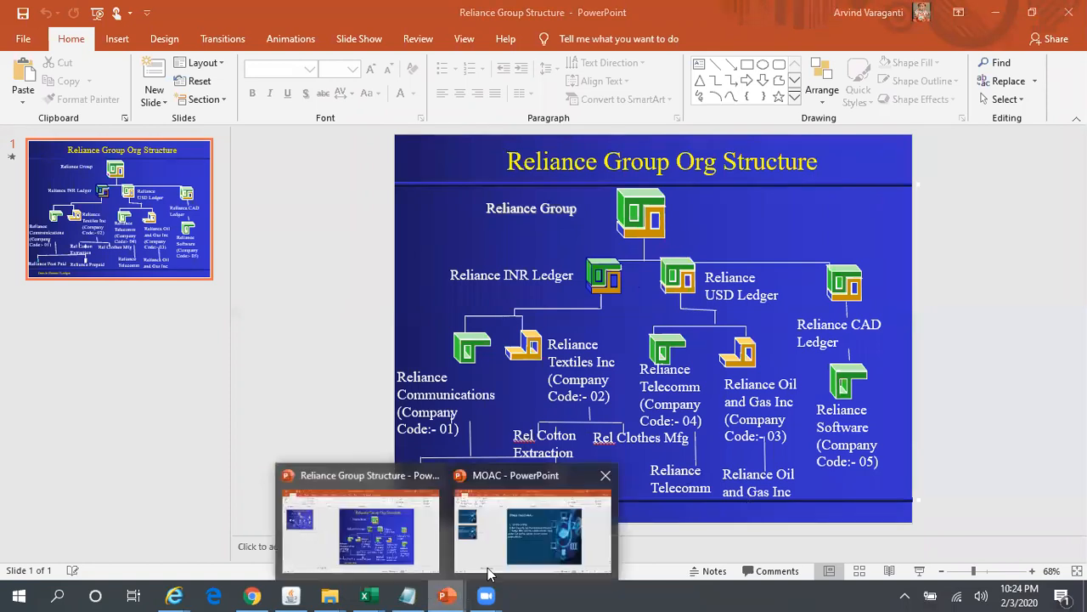
left_click(488, 568)
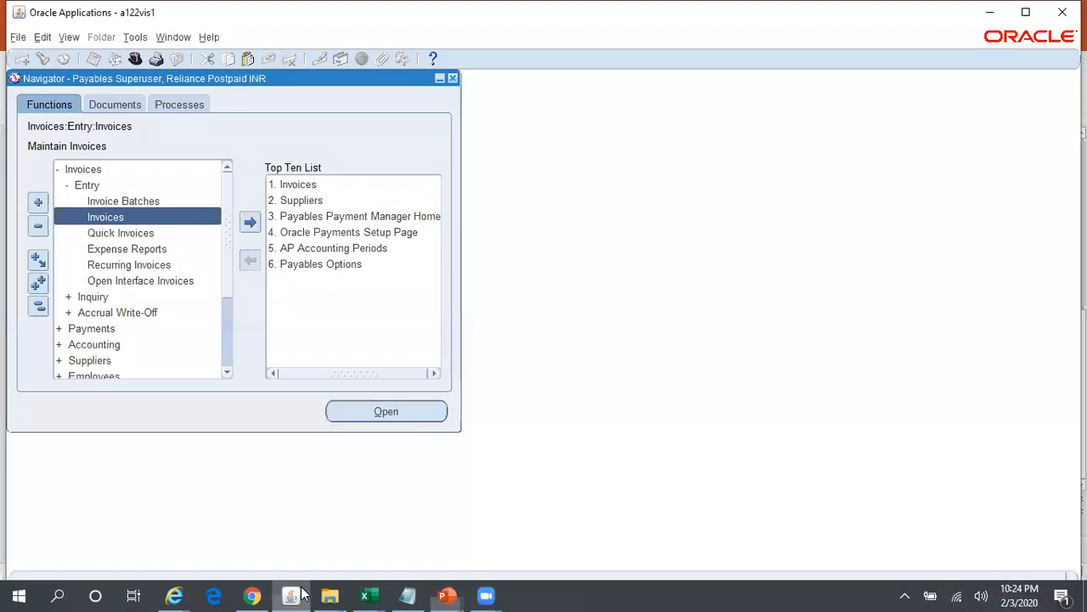
- Return to Oracle Applications, switch to the US HRMS Manager responsibility, and open the Security Profile form
left_click(291, 594)
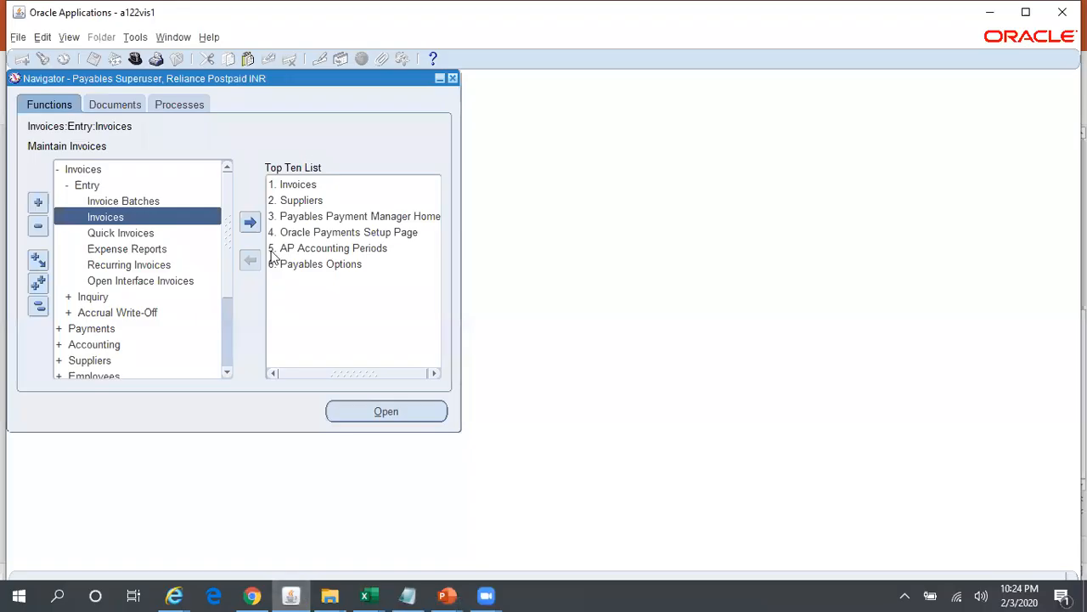
left_click(135, 59)
key("Return")
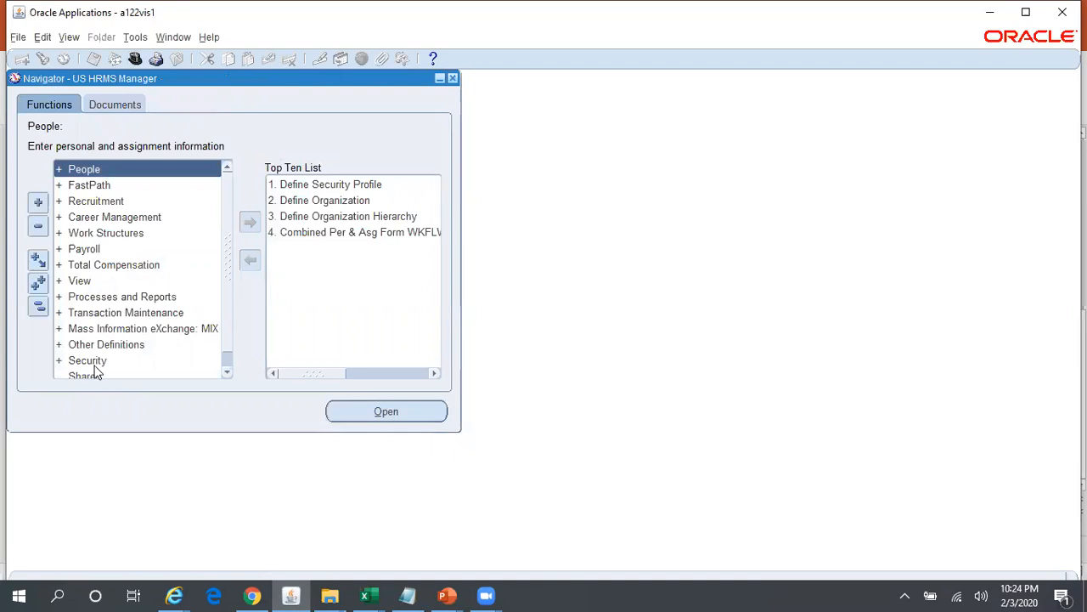
double_click(95, 362)
left_click(113, 371)
double_click(113, 371)
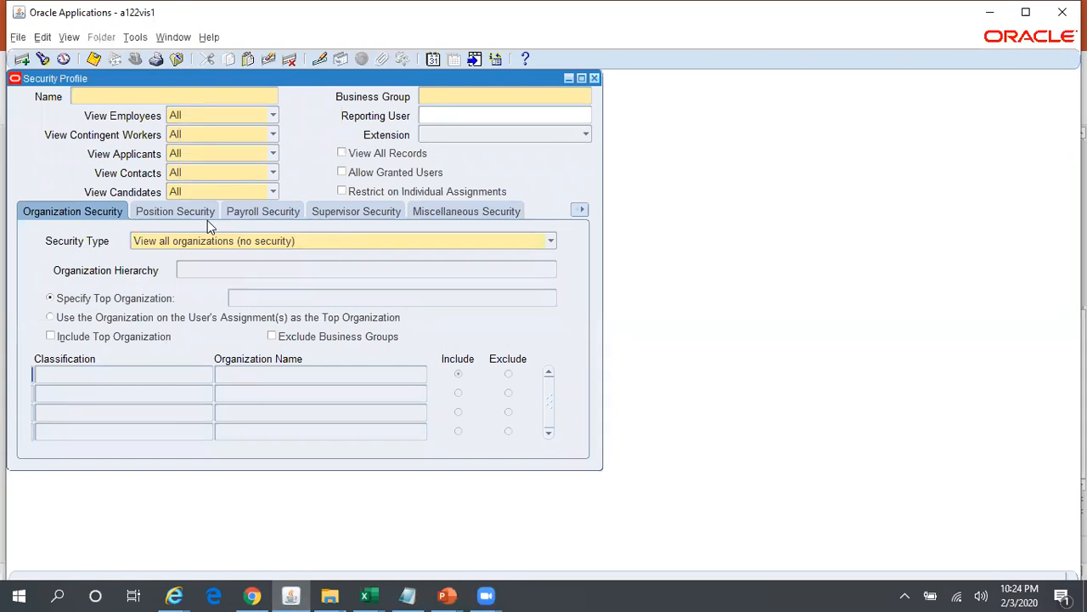
- Name the new security profile RELIANCE_GLOBAL and assign it to the Vision Corporation business group
type("RELIANCE_GLOBAL")
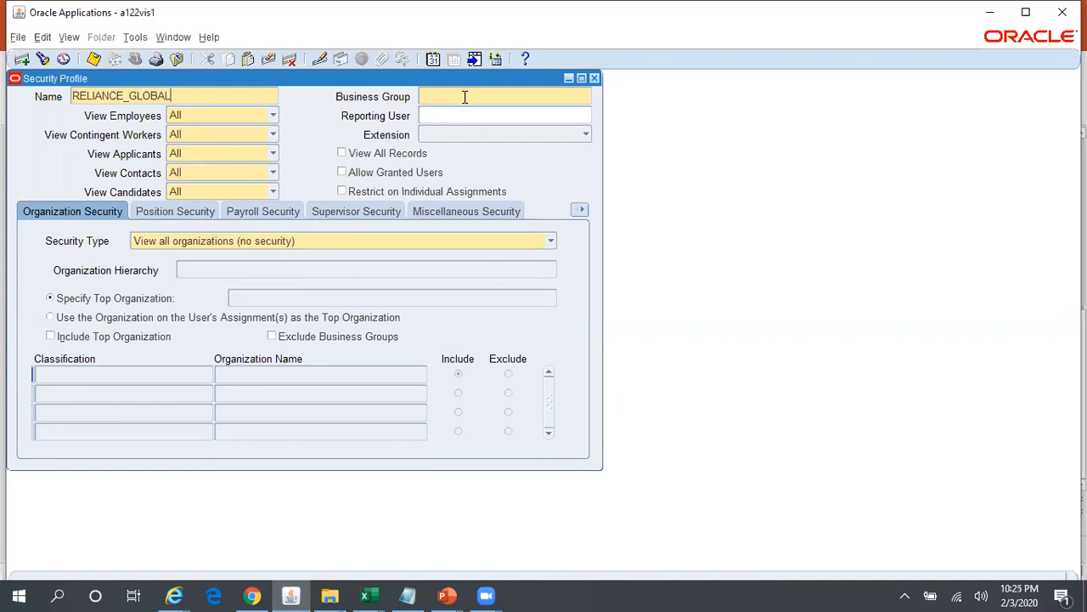
type("Vision corporation")
key("Tab")
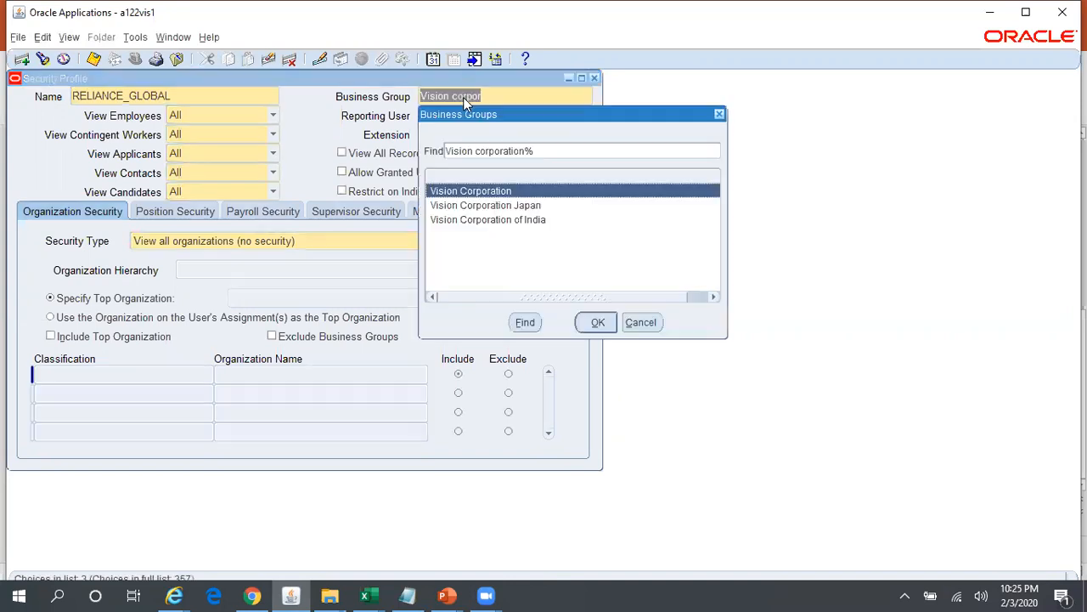
key("Return")
- Consult the MOAC steps and the Reliance Group org structure in PowerPoint, and return to the Security Profile form
key("alt+Tab")
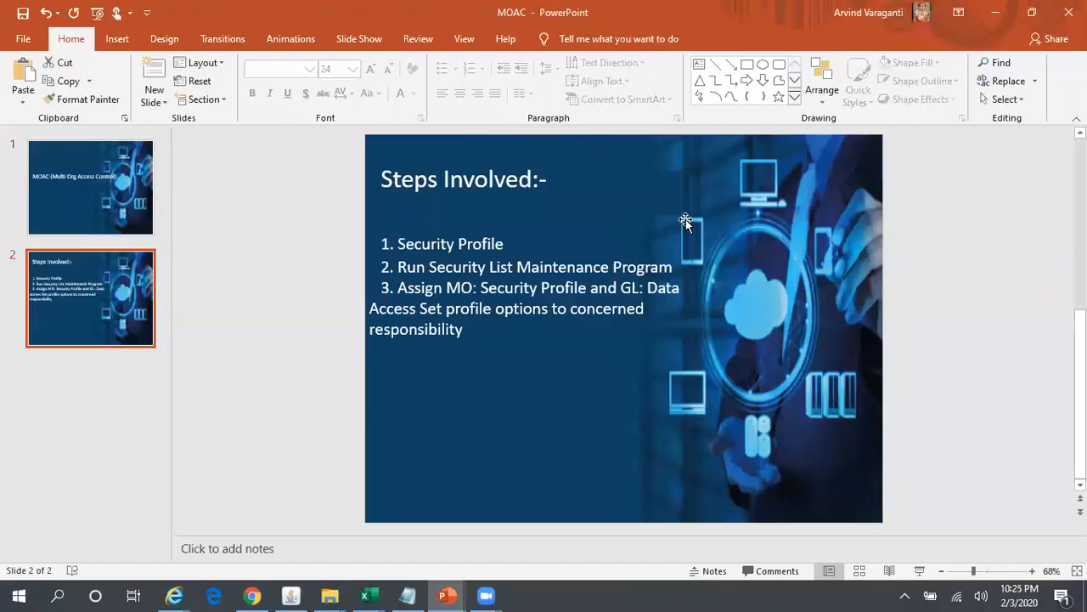
mouse_move(447, 595)
left_click(375, 558)
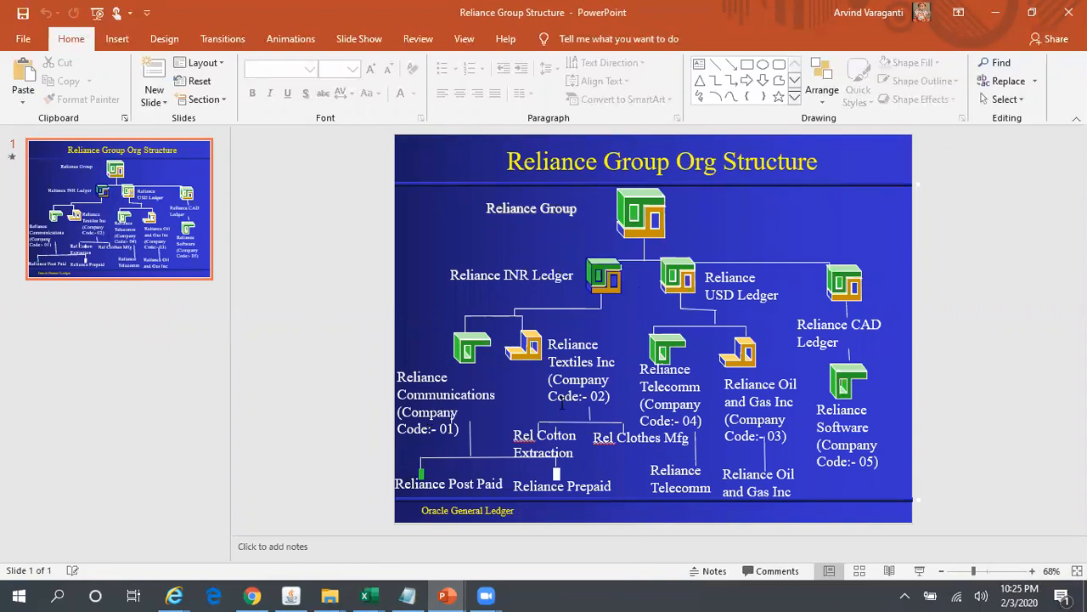
key("alt+Tab")
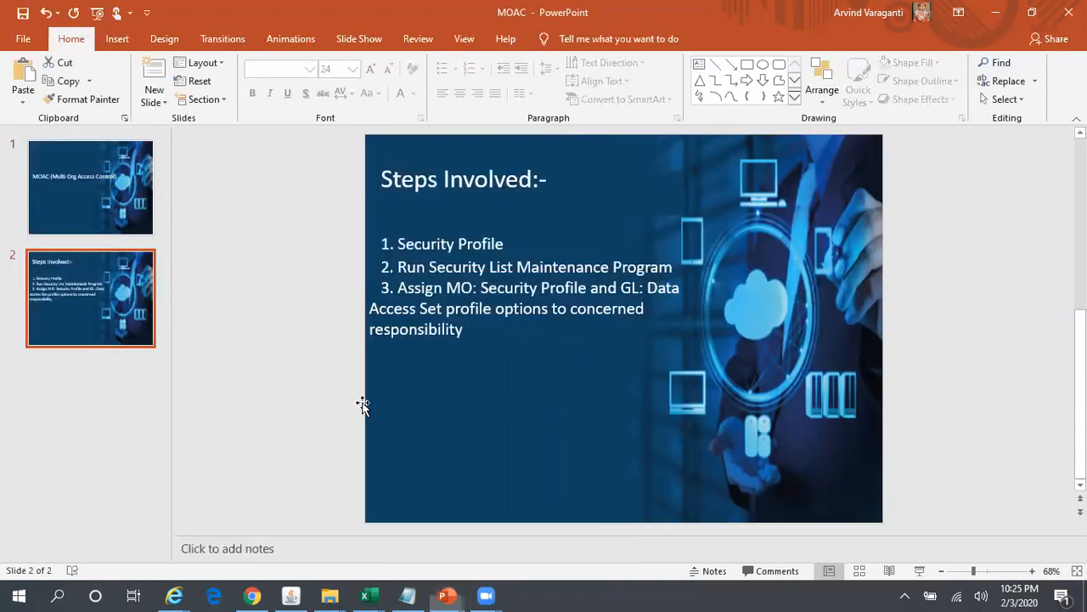
key("alt+Tab")
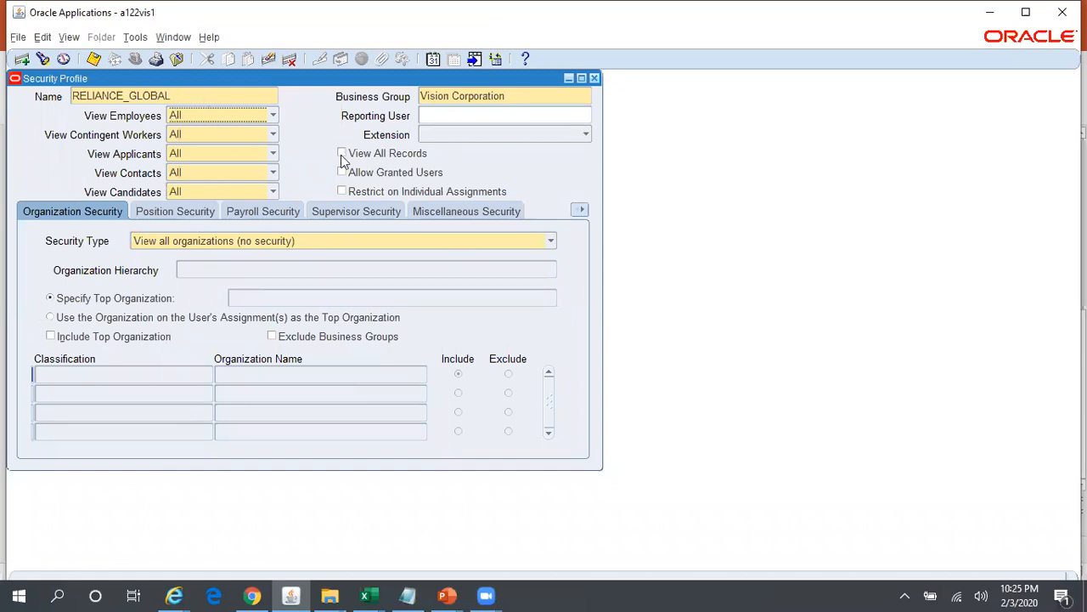
- Set the security type to secure organizations by organization hierarchy and/or organization list, and add Reliance Oil and Gas Inc as the first organization
left_click(233, 242)
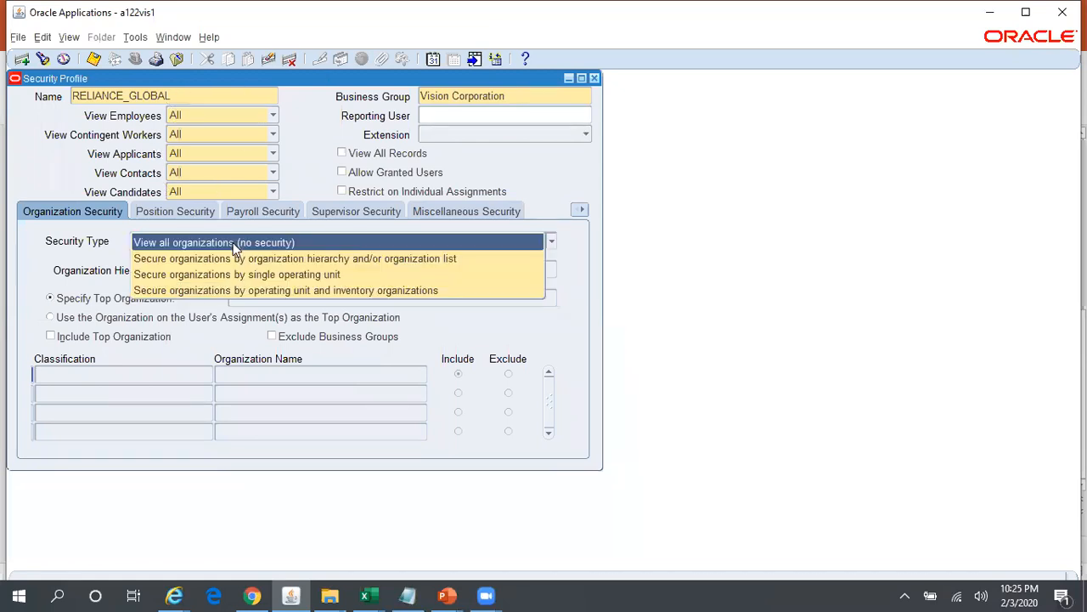
left_click(297, 258)
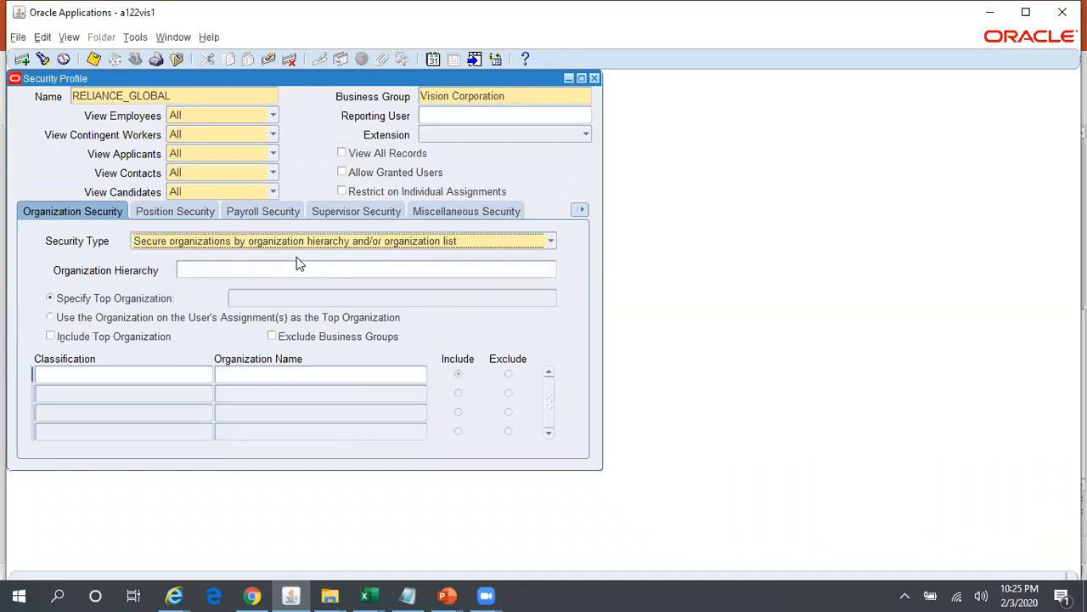
left_click(266, 371)
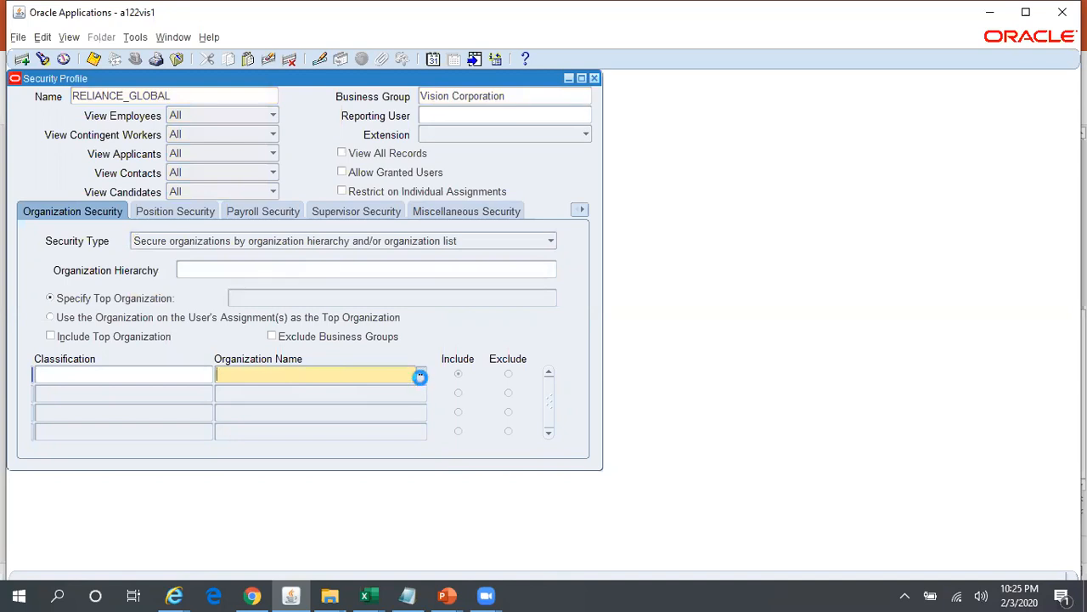
type("r%")
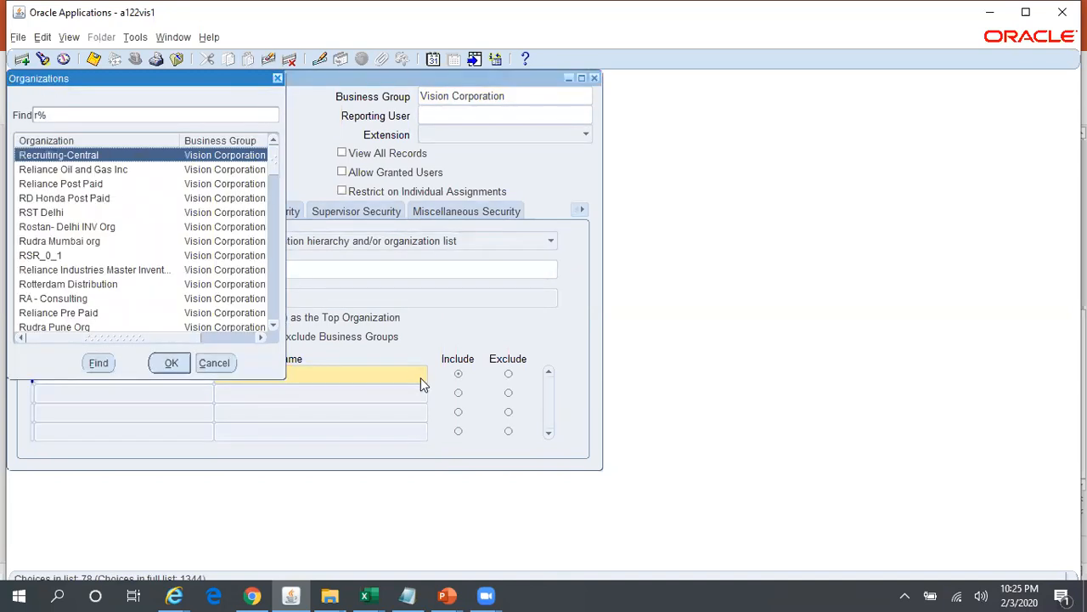
key("Down")
key("Return")
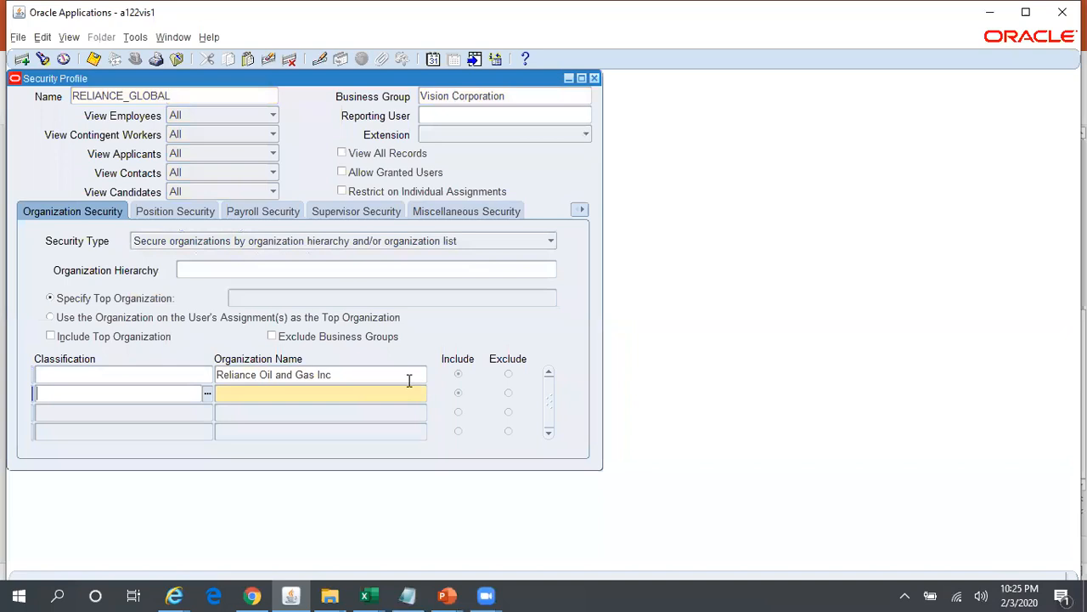
- Add Reliance Post Paid as the second organization in the security profile's organization list
left_click(396, 387)
type("rel%Pos")
key("Tab")
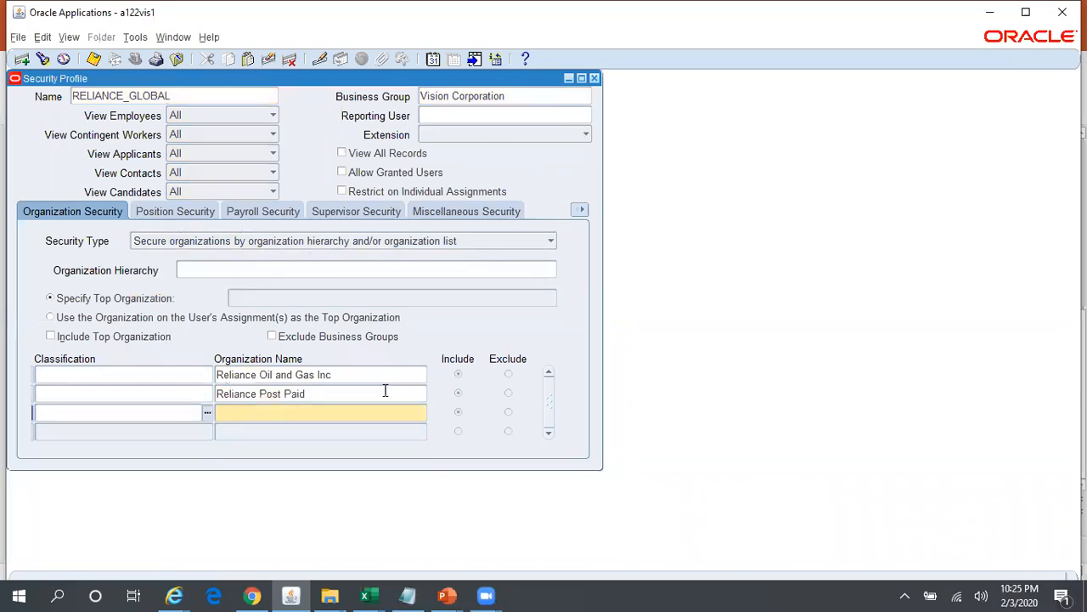
- Check the Reliance Group org structure slide, add Reliance Telecomm as the third organization, and save the security profile
mouse_move(447, 595)
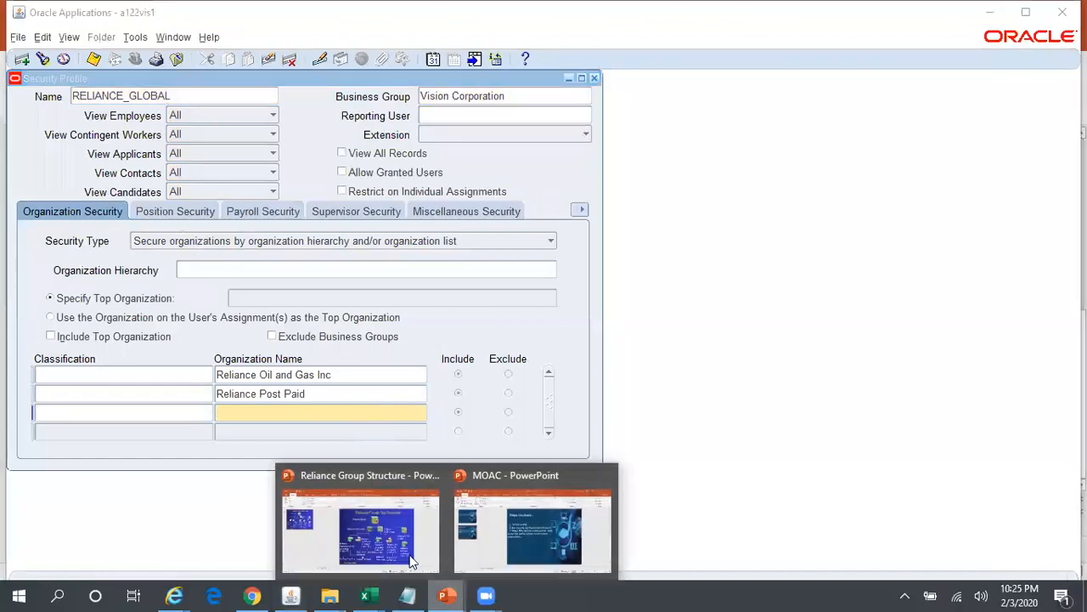
left_click(439, 543)
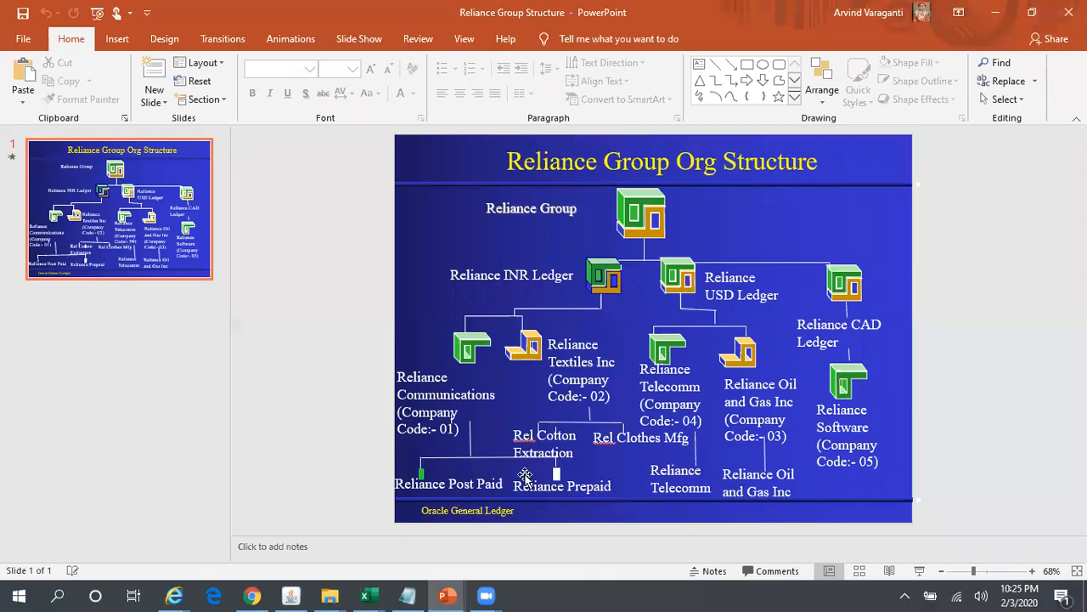
key("alt+Tab")
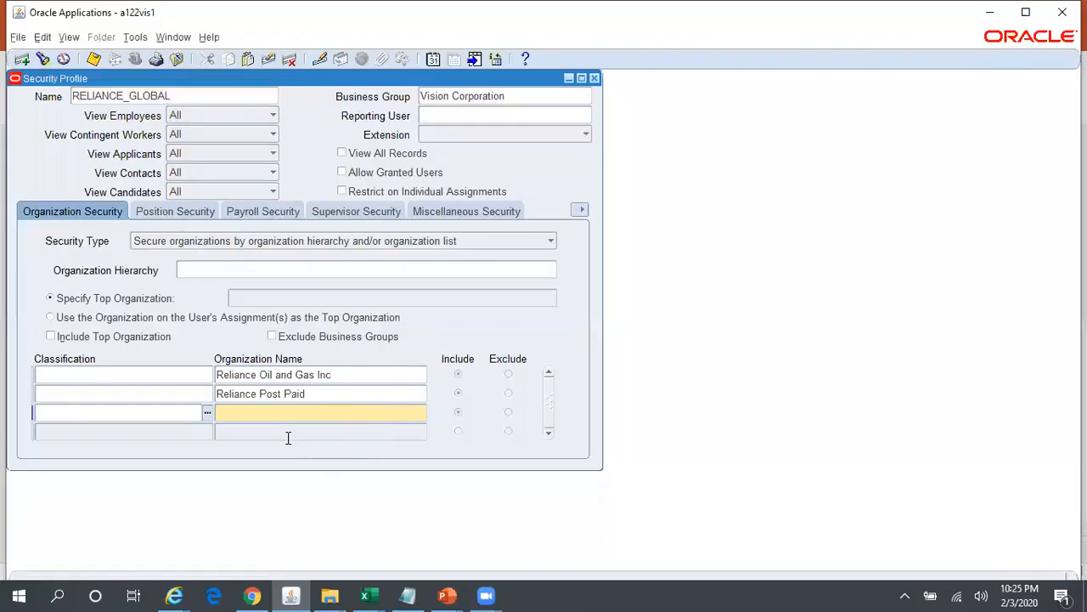
left_click(260, 414)
type("Rel%Tel%")
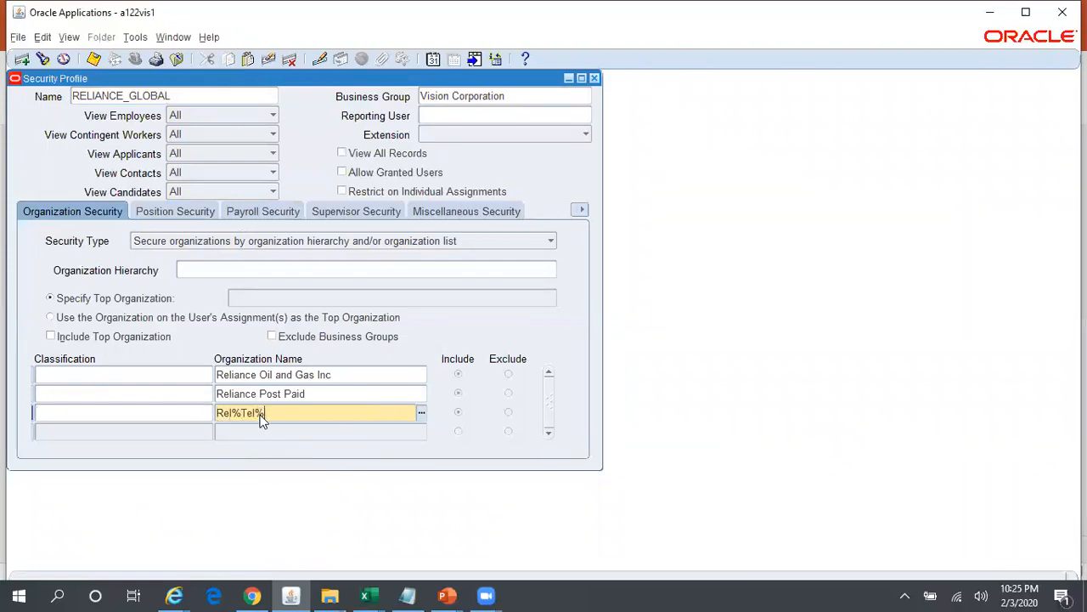
key("Tab")
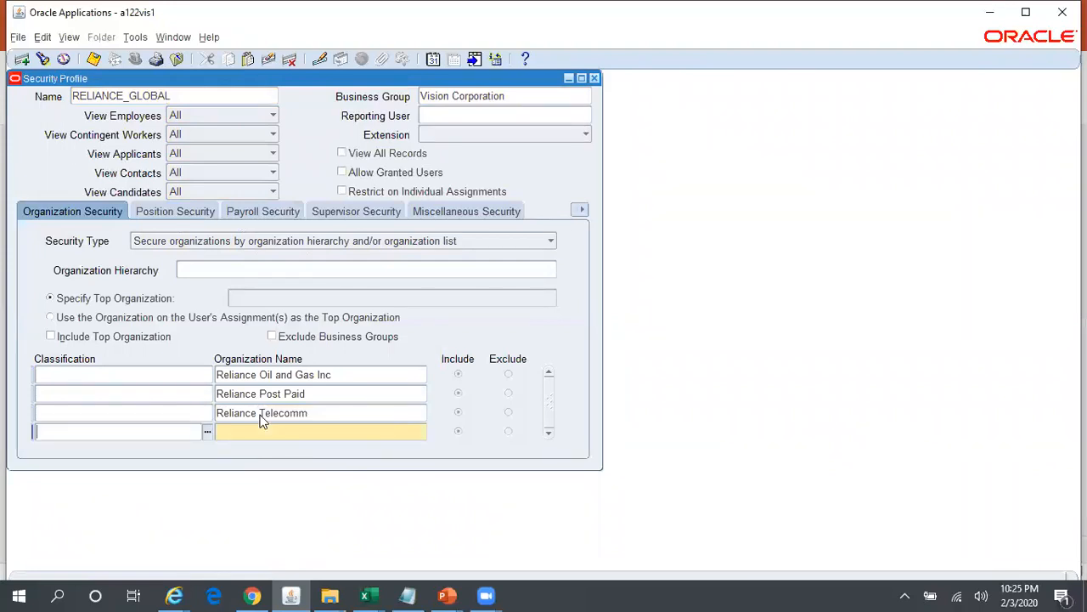
left_click(327, 409)
key("ctrl+s")
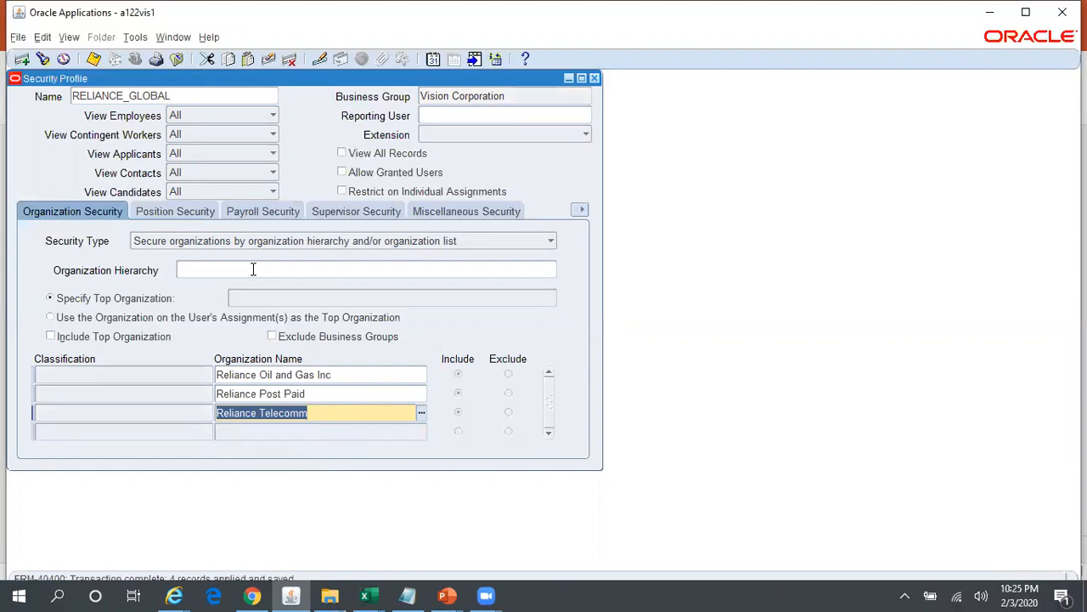
- Review the RELIANCE_GLOBAL profile's name and three listed organizations, and enable Exclude Business Groups
left_click(182, 95)
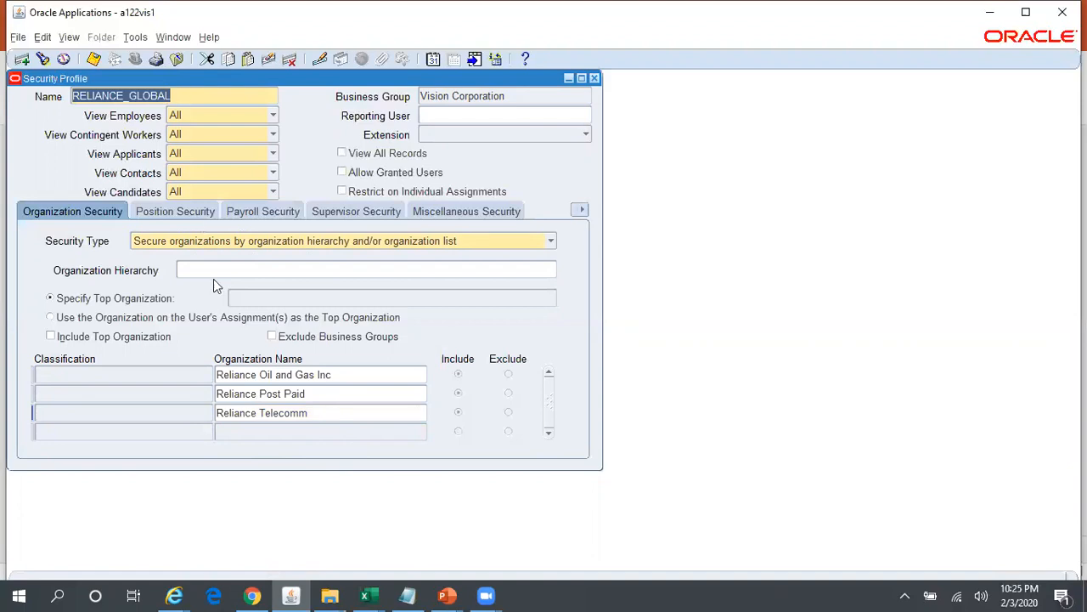
left_click(342, 374)
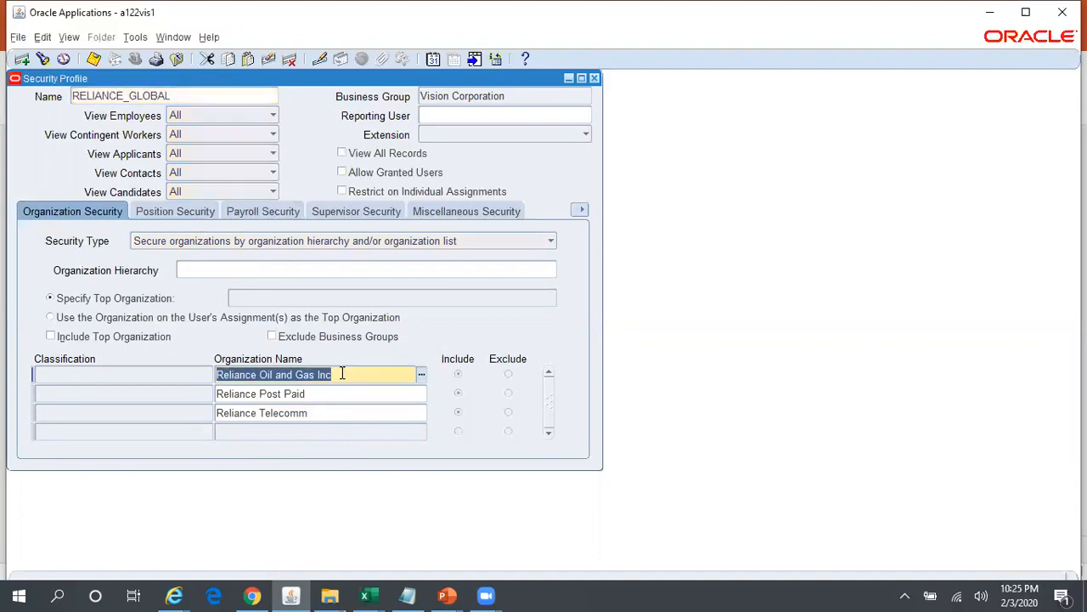
left_click(342, 390)
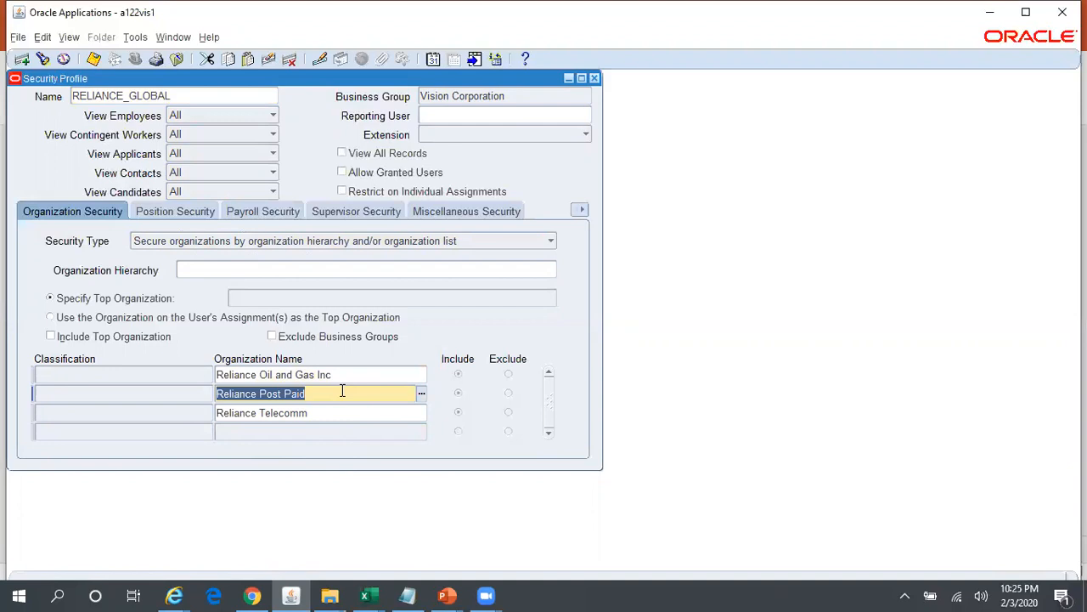
left_click(346, 411)
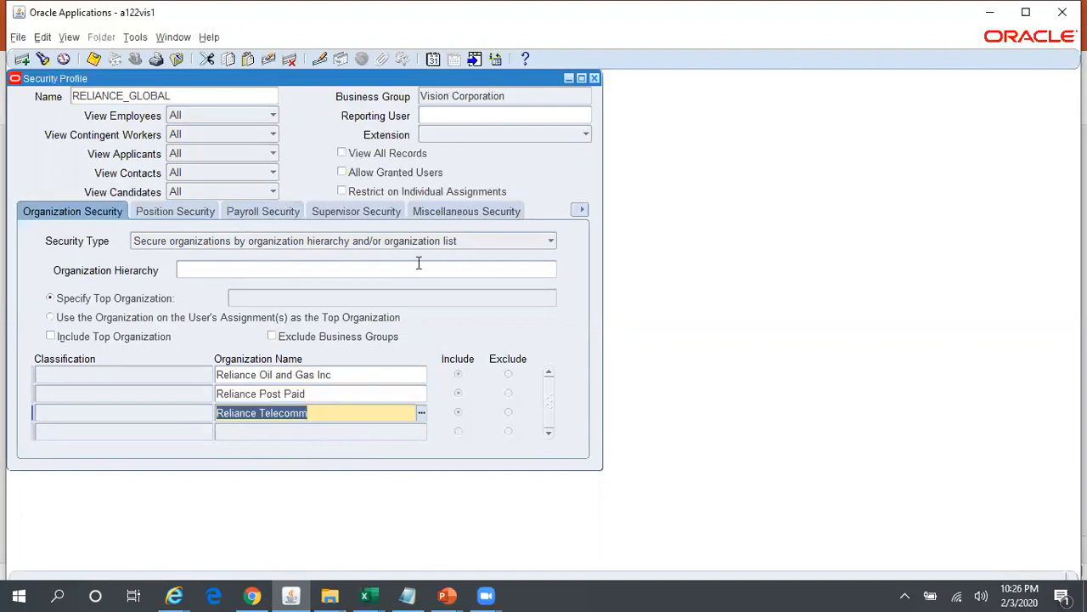
left_click(339, 336)
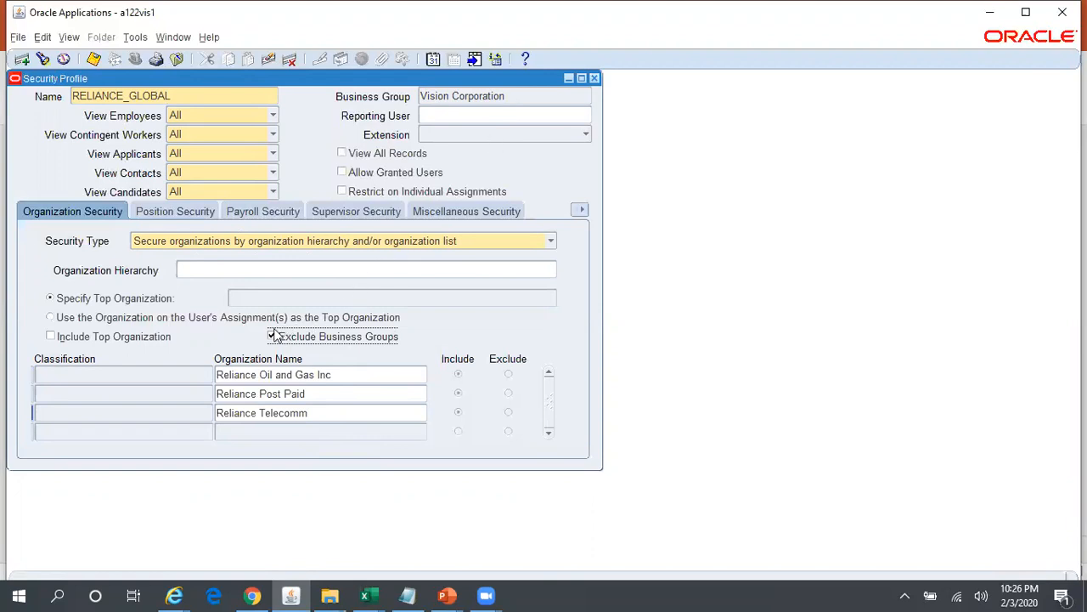
- Save the RELIANCE_GLOBAL security profile and check the Steps Involved slide in the MOAC PowerPoint presentation
key("ctrl+s")
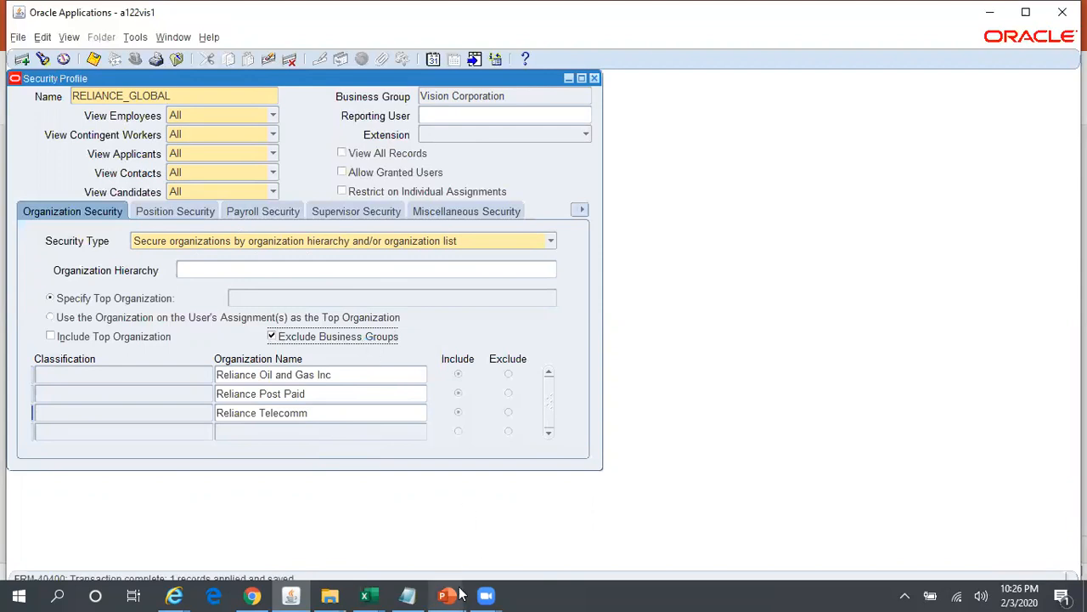
mouse_move(457, 593)
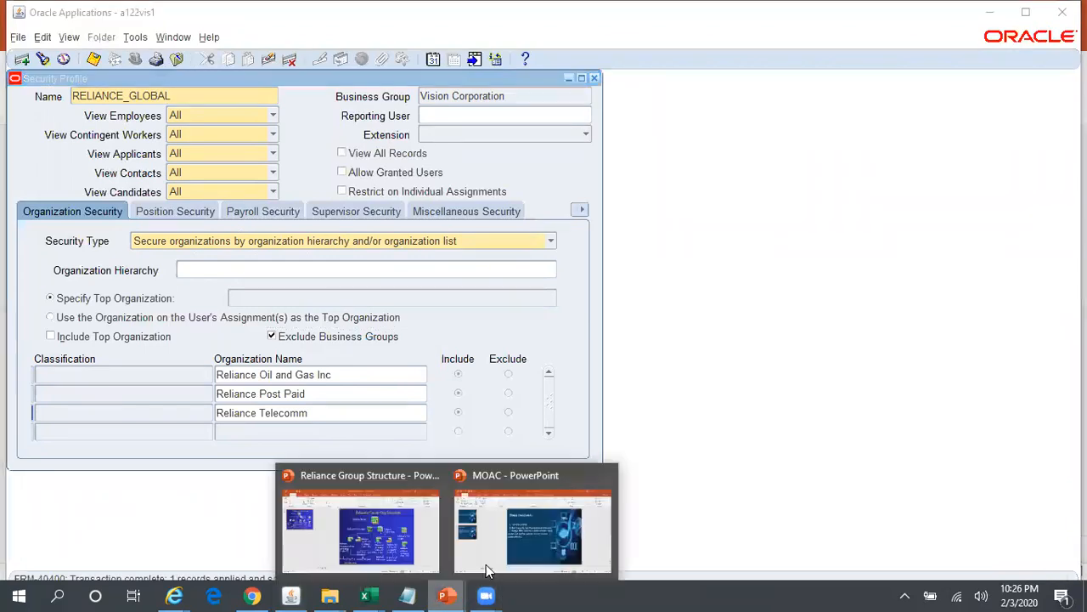
left_click(538, 521)
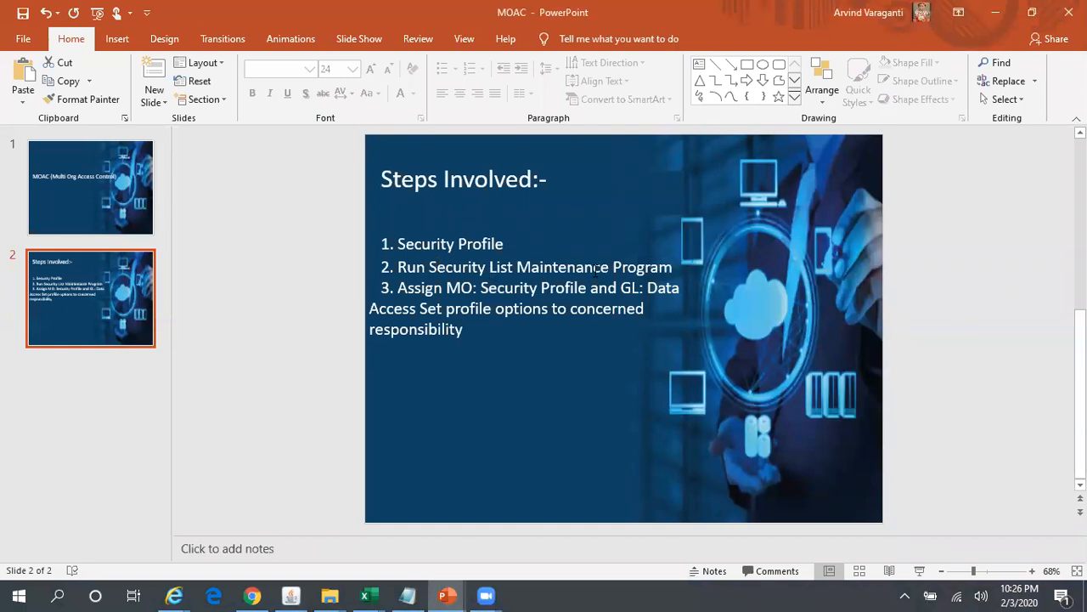
key("alt+Tab")
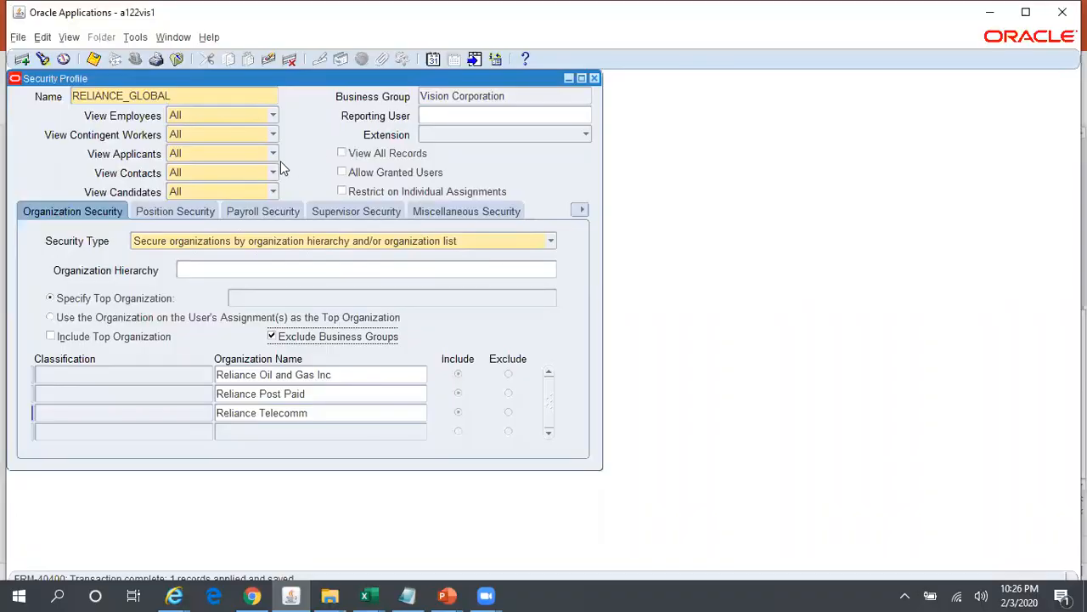
- Copy the security profile's name in Oracle Applications, close the profile form, and start a new concurrent request
double_click(175, 96)
key("ctrl+c")
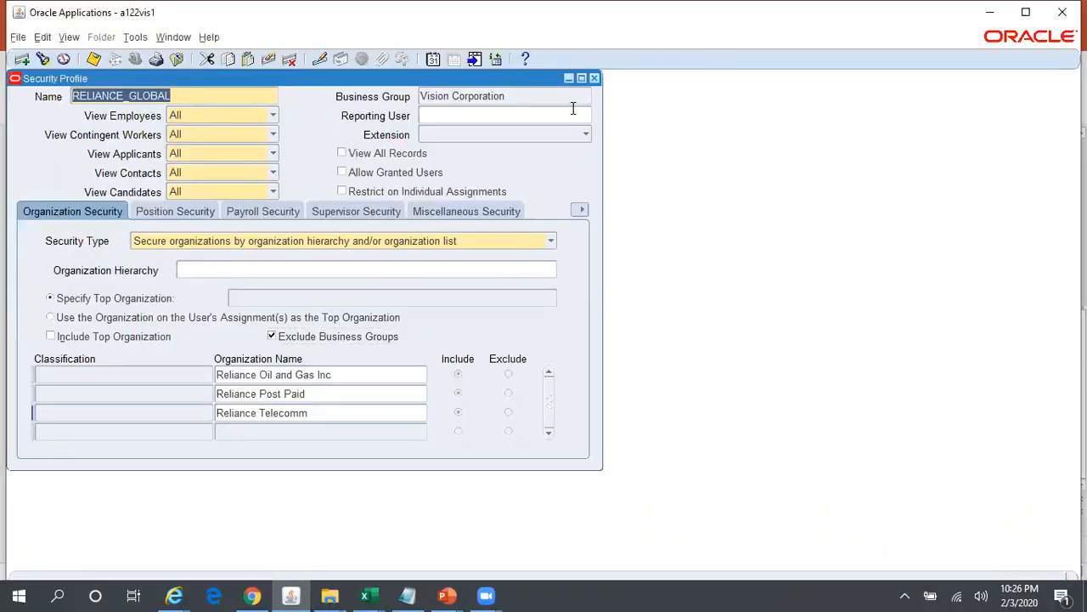
left_click(595, 78)
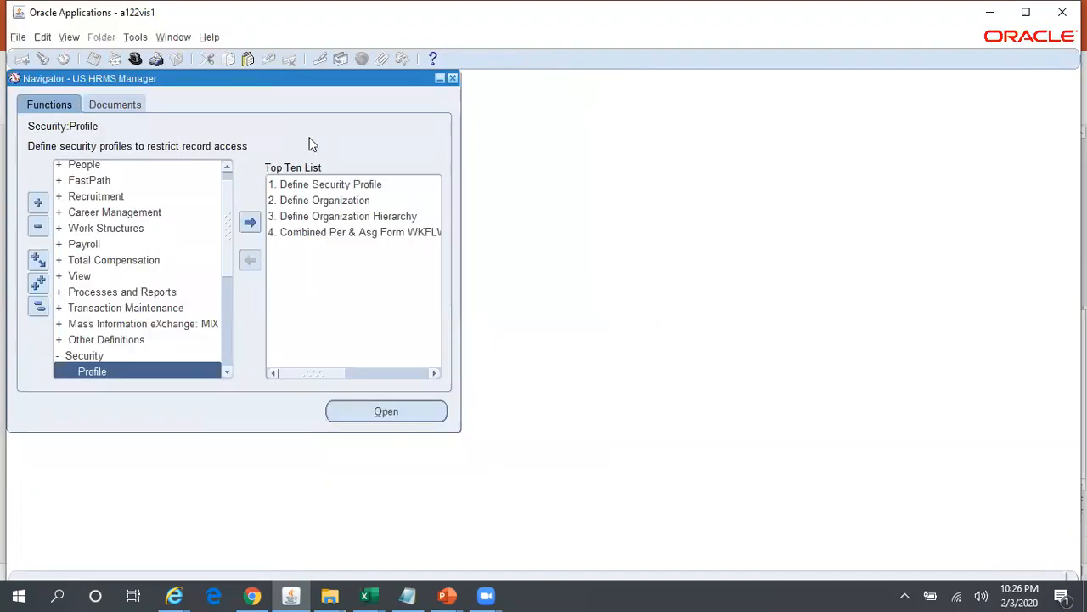
left_click(71, 38)
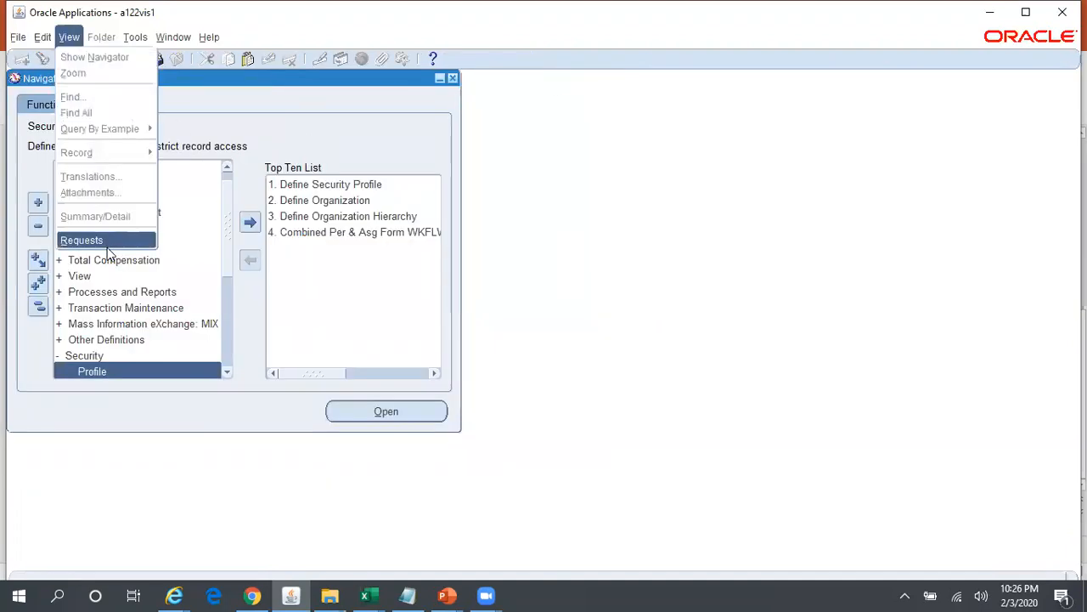
left_click(95, 236)
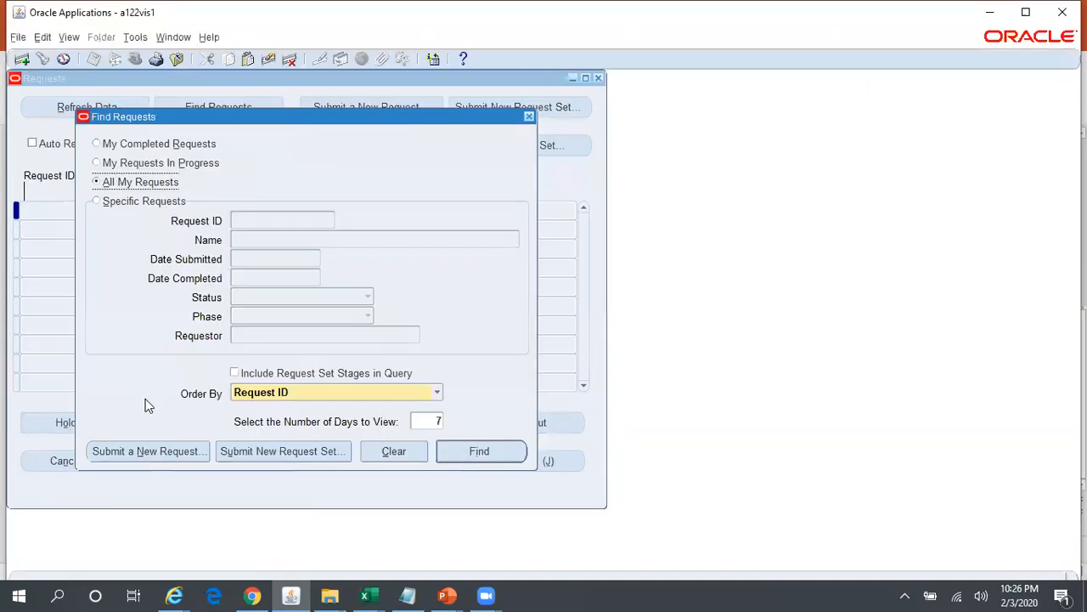
left_click(175, 451)
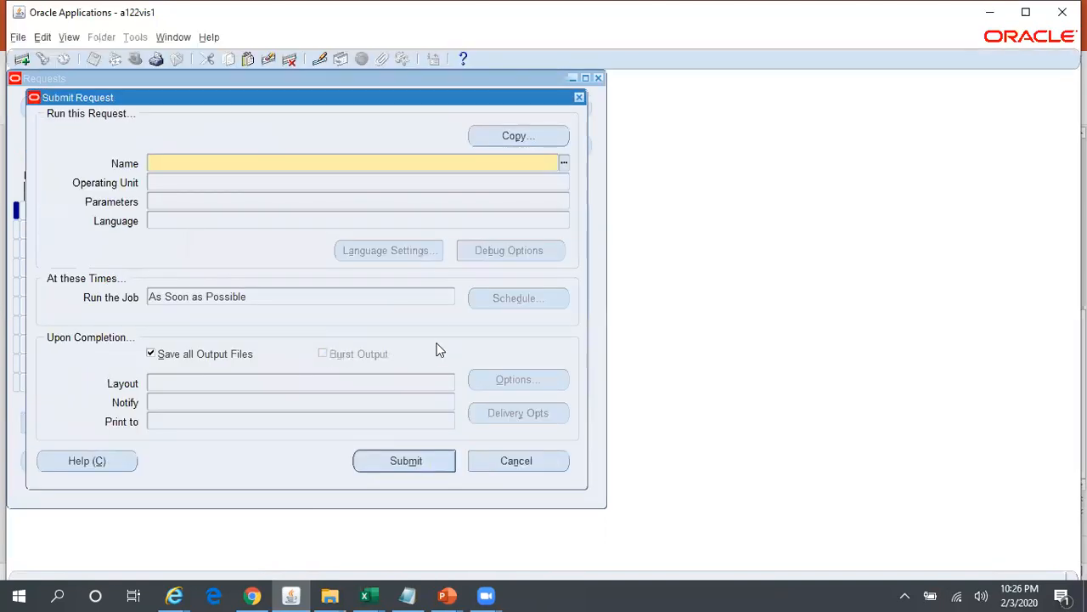
- Choose Security List Maintenance as the request's program by searching for Securi%List%Main%
key("ctrl+v")
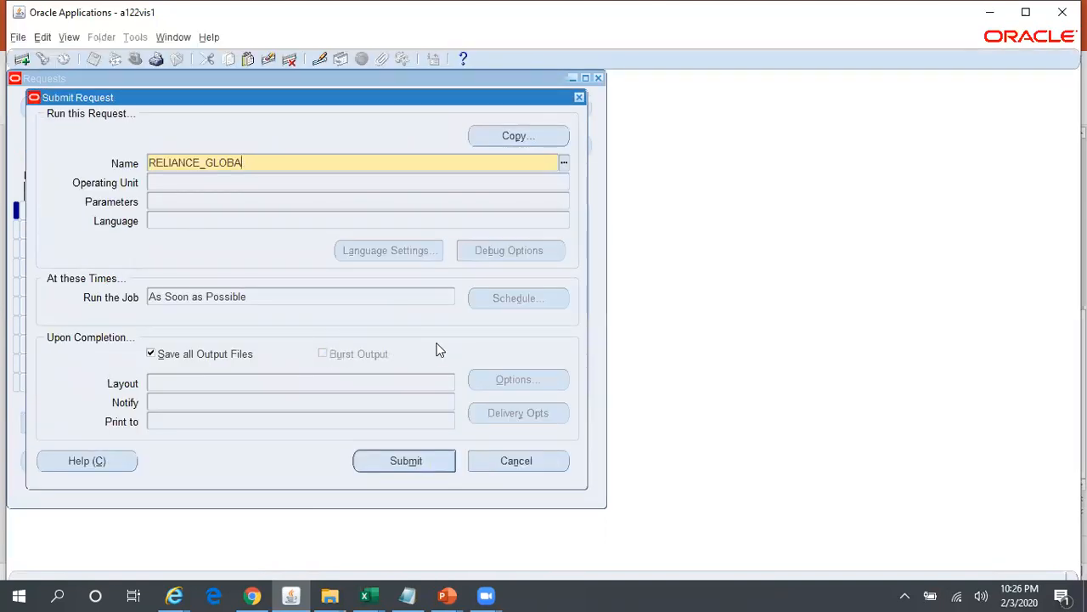
key("BackSpace")
key("BackSpace")
key("BackSpace")
key("BackSpace")
key("BackSpace")
key("BackSpace")
key("BackSpace")
key("BackSpace")
key("BackSpace")
key("BackSpace")
key("BackSpace")
key("BackSpace")
key("BackSpace")
key("BackSpace")
type("Securi%List%Main%")
key("Tab")
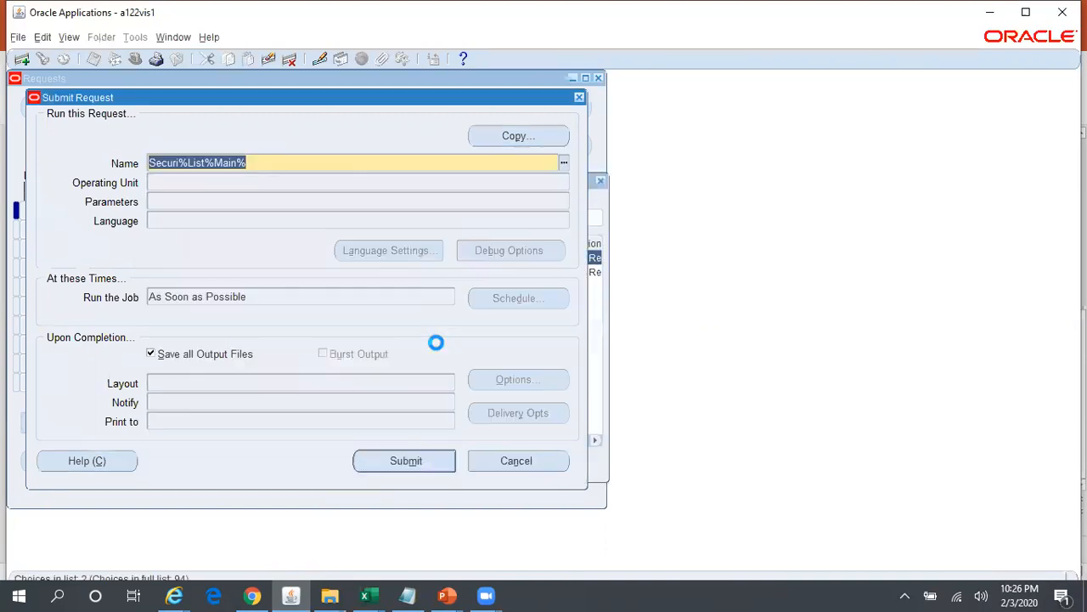
double_click(403, 256)
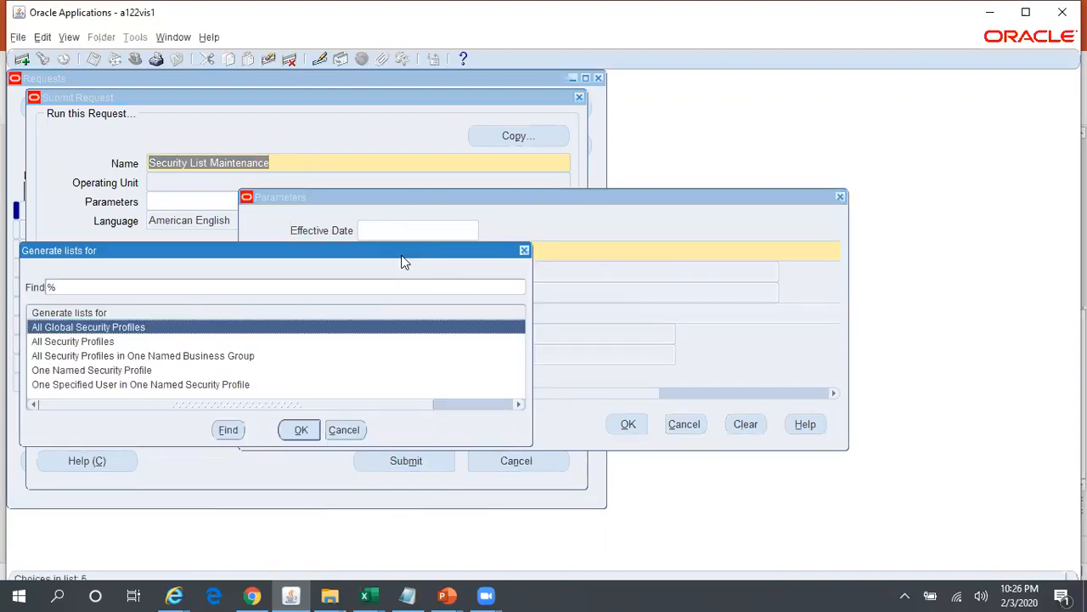
- Set the request to generate lists for One Named Security Profile, RELIANCE_GLOBAL, and submit it without adding another request
key("Down")
key("Down")
key("Down")
key("Return")
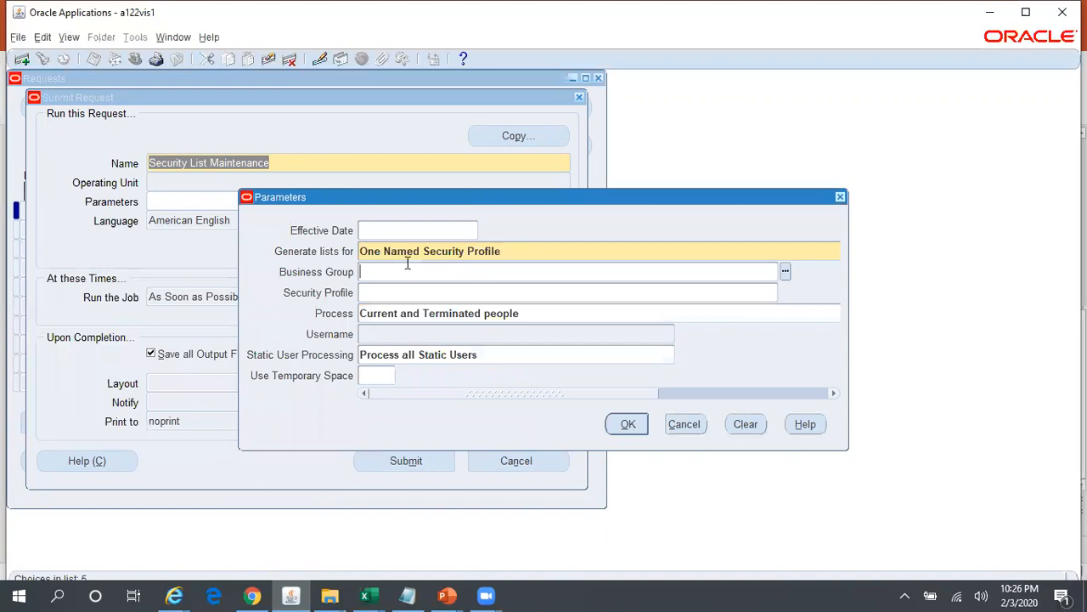
left_click(417, 292)
key("ctrl+v")
key("Tab")
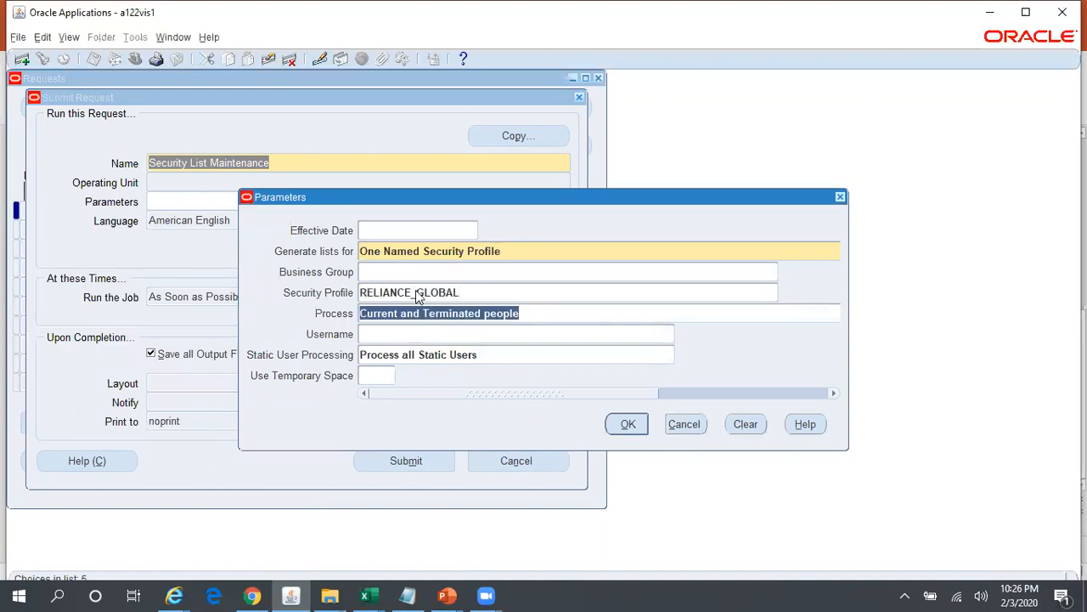
double_click(461, 293)
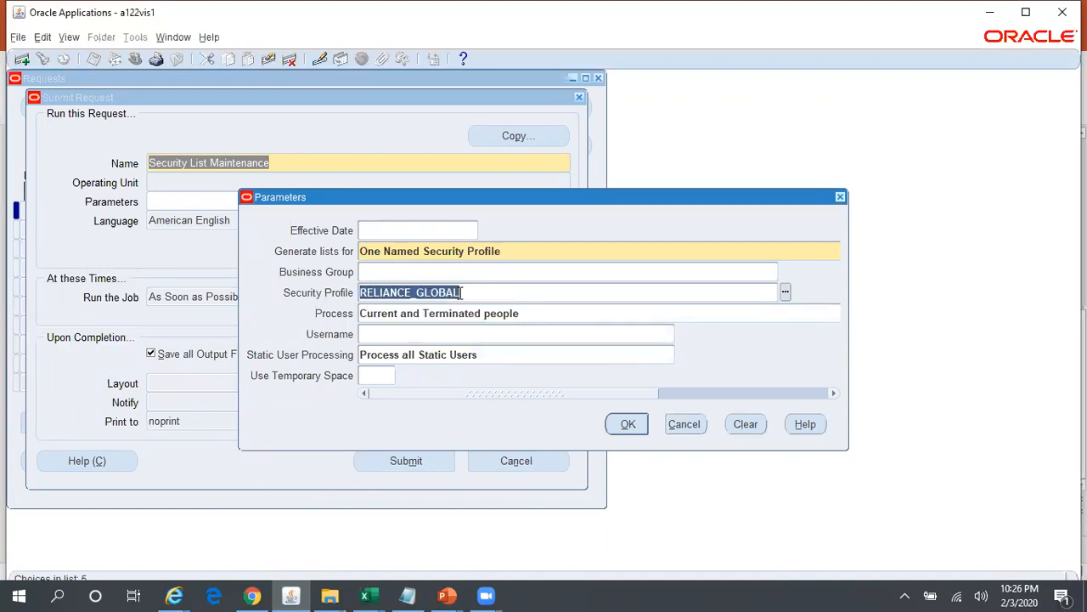
left_click(626, 424)
left_click(424, 459)
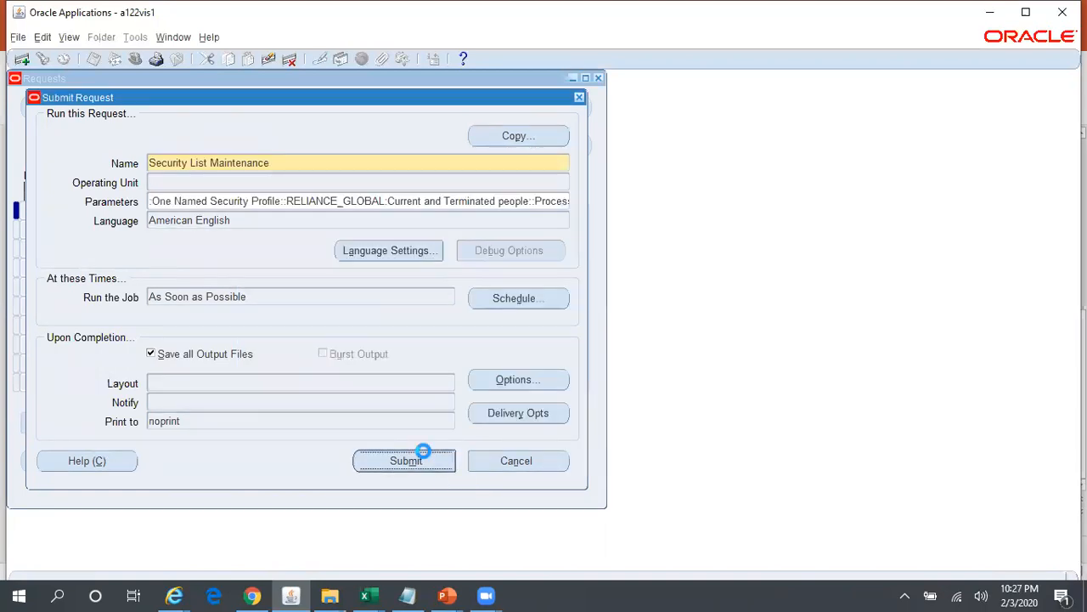
left_click(597, 364)
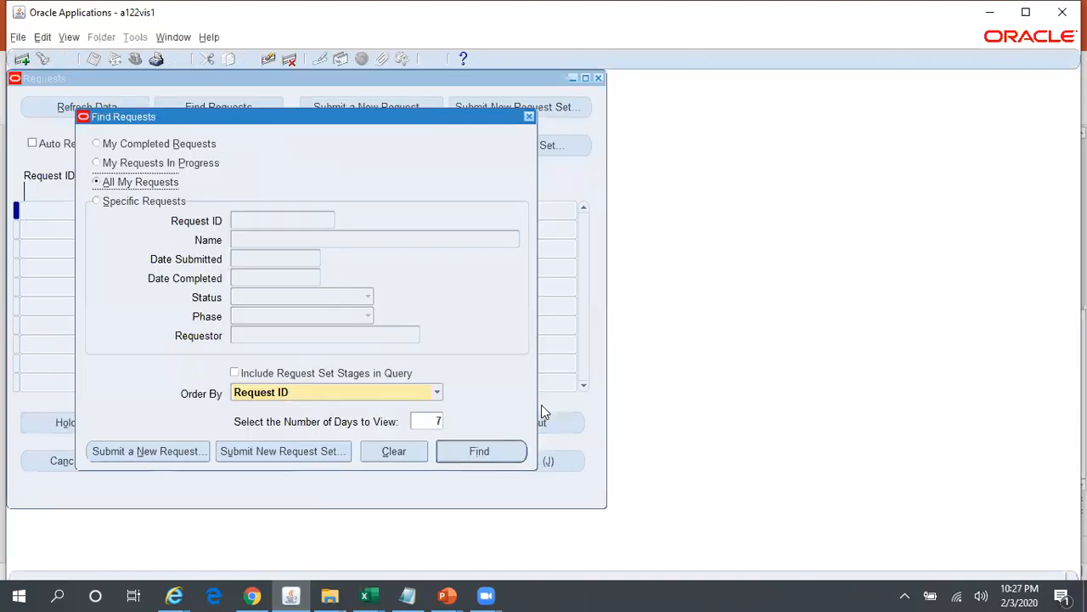
- Find all own requests, refresh the list until the new Security List Maintenance request finishes, and close the list
left_click(482, 450)
left_click(90, 117)
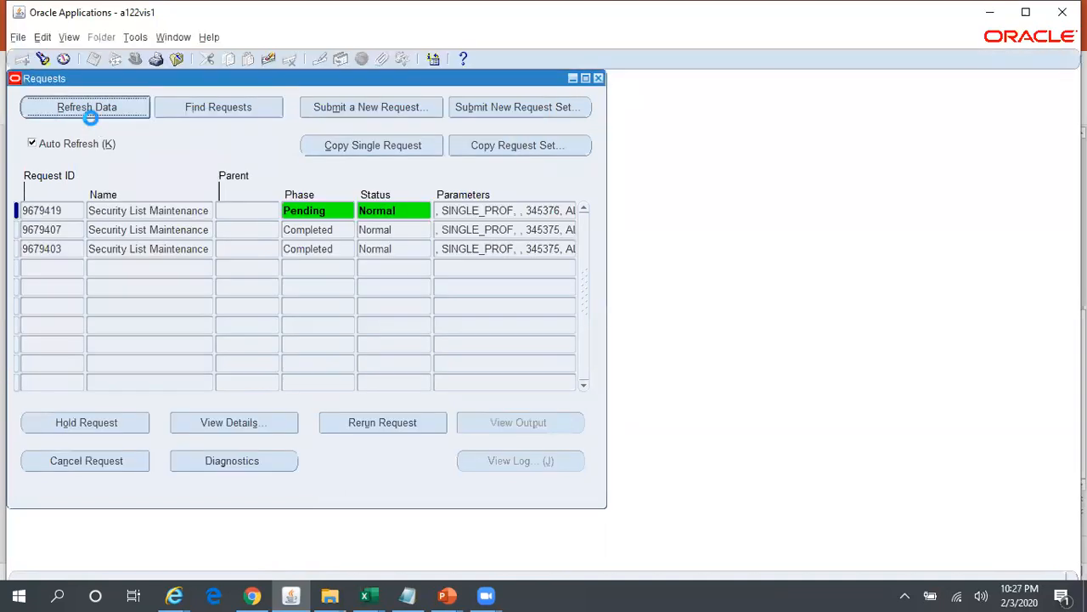
left_click(84, 111)
left_click(84, 112)
left_click(86, 116)
left_click(86, 116)
left_click(86, 116)
left_click(86, 116)
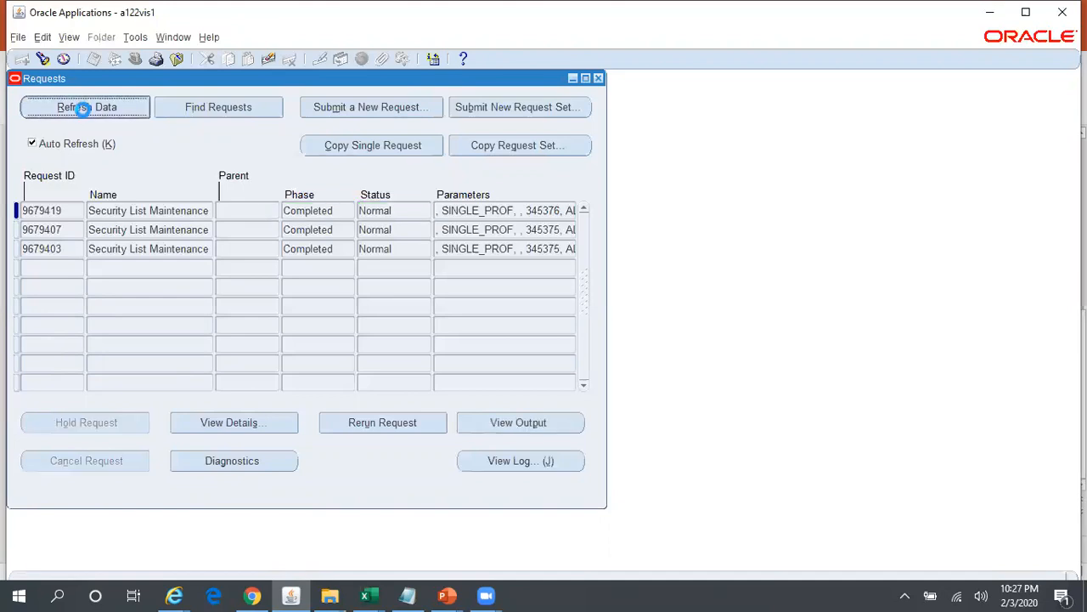
left_click(598, 79)
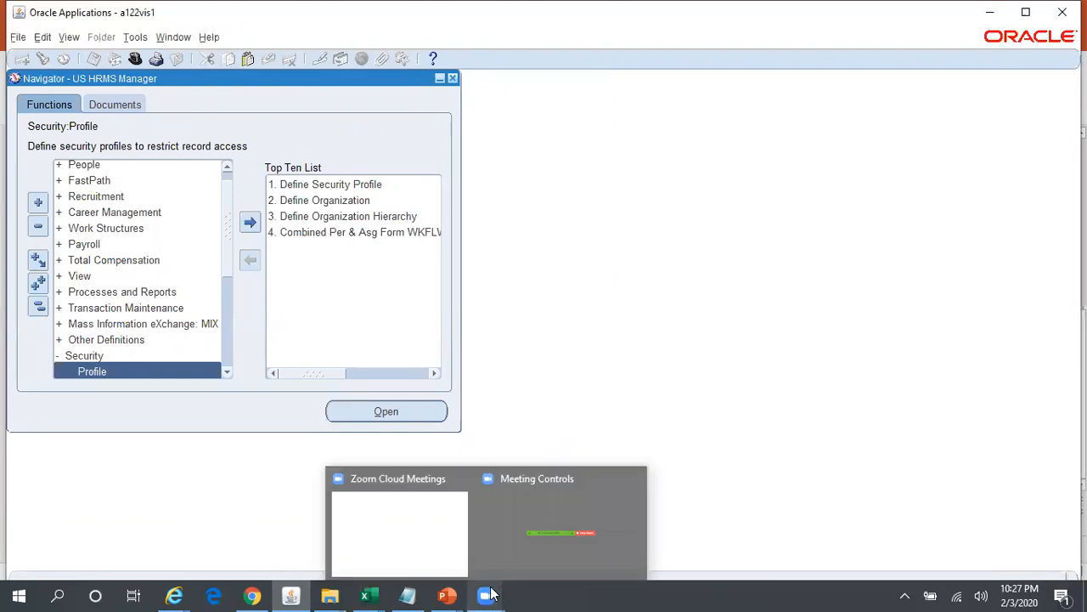
- Check the MOAC slide for the next setup step, and switch Oracle Applications to the System Administrator Vision responsibility
mouse_move(448, 594)
left_click(504, 562)
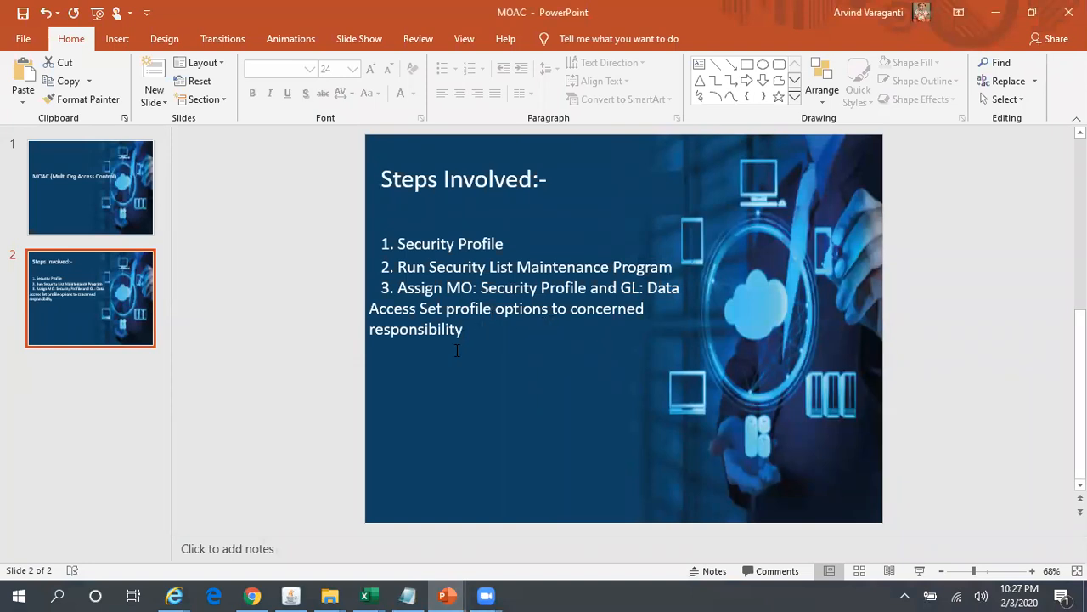
key("alt+Tab")
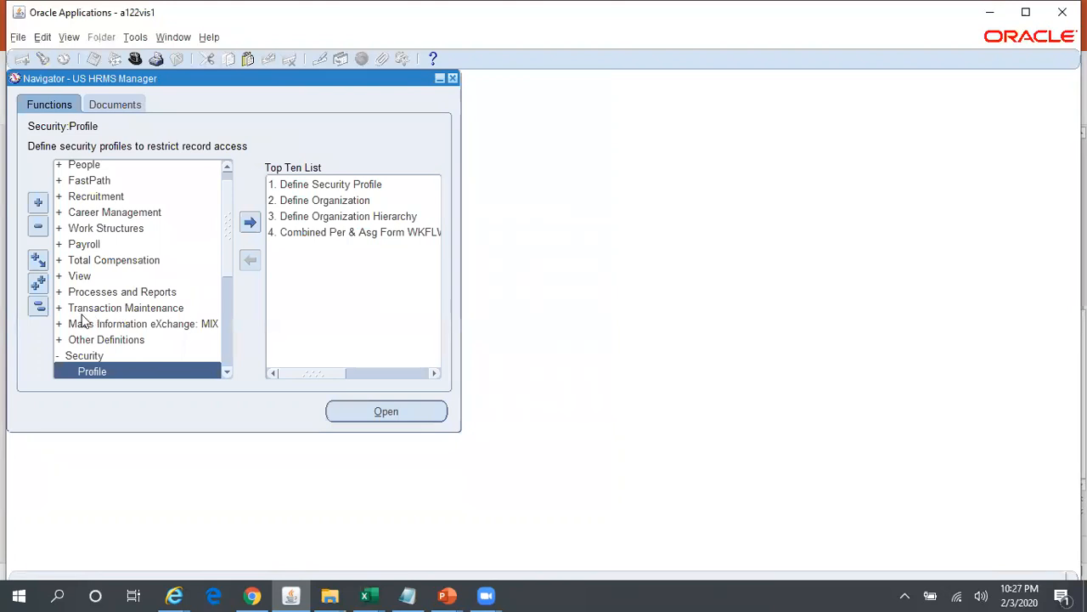
left_click(38, 306)
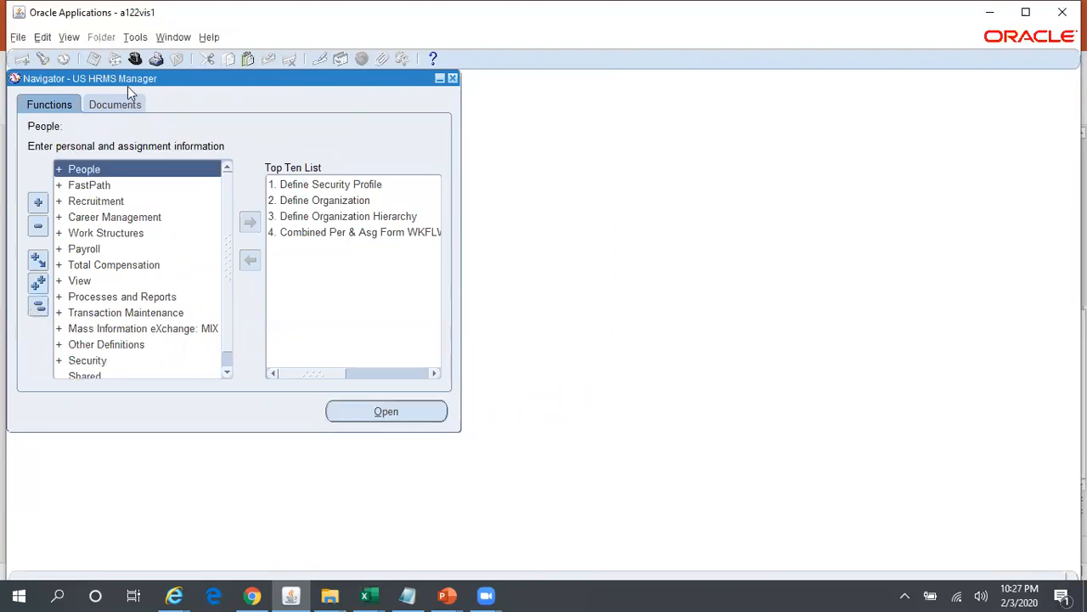
left_click(134, 60)
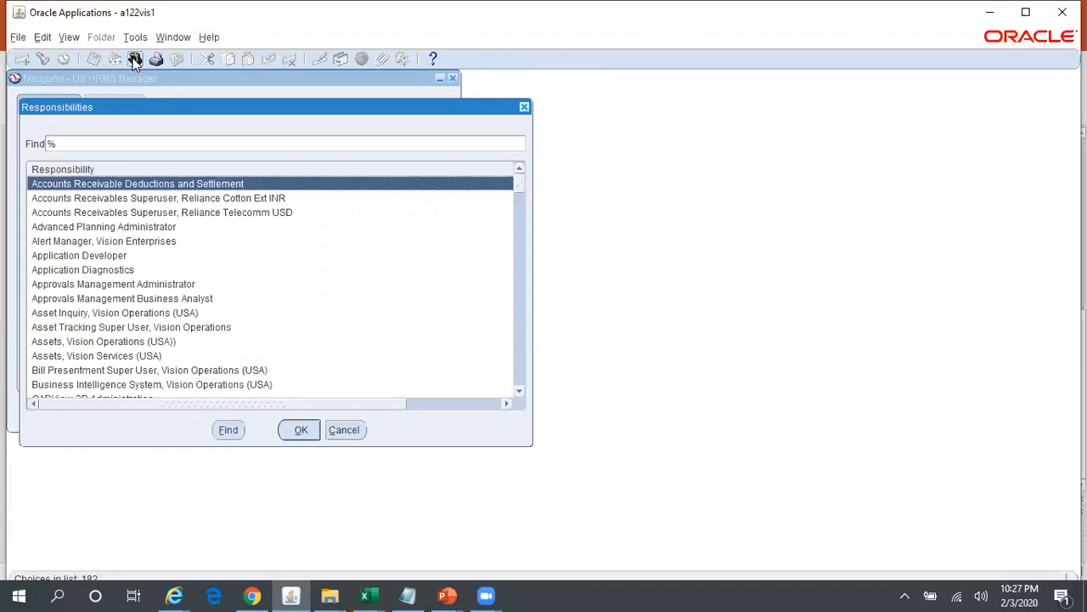
type("s")
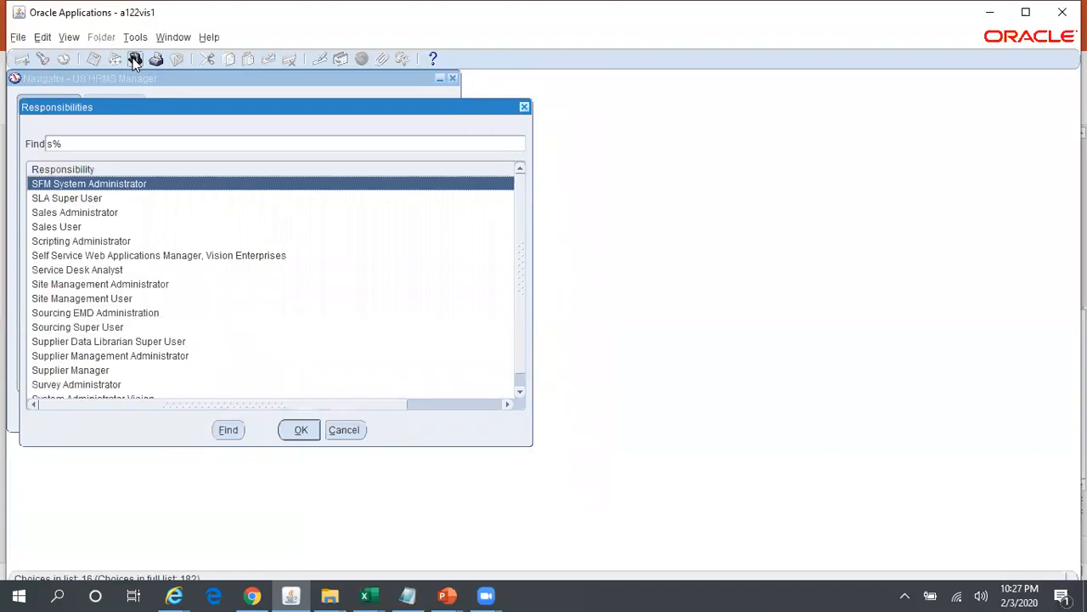
type("y")
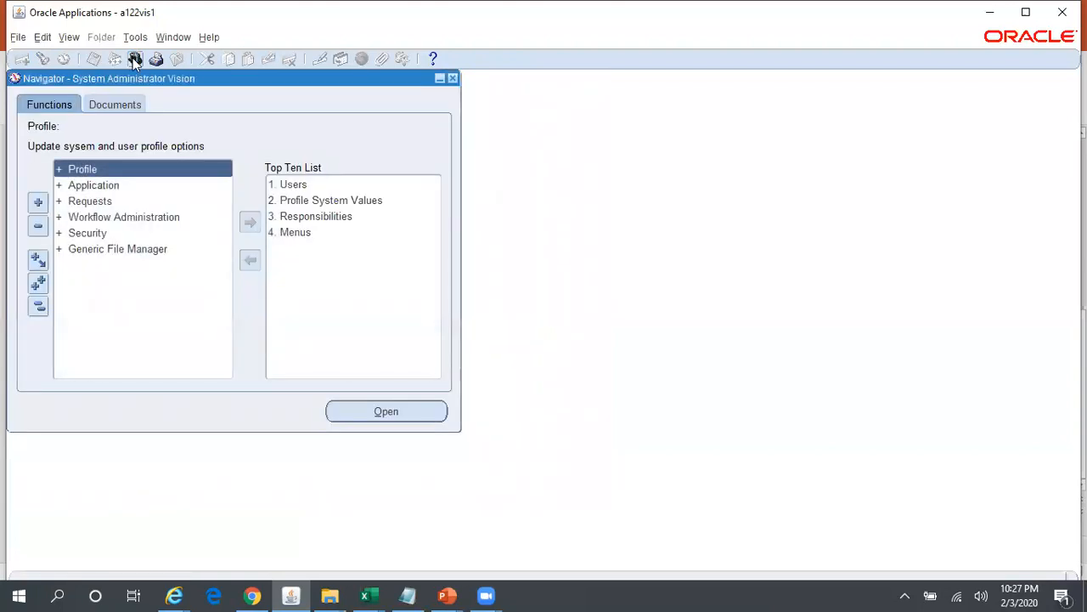
- Open the Responsibilities form and query for the responsibility name Pay%Rel%Oil%
left_click(337, 216)
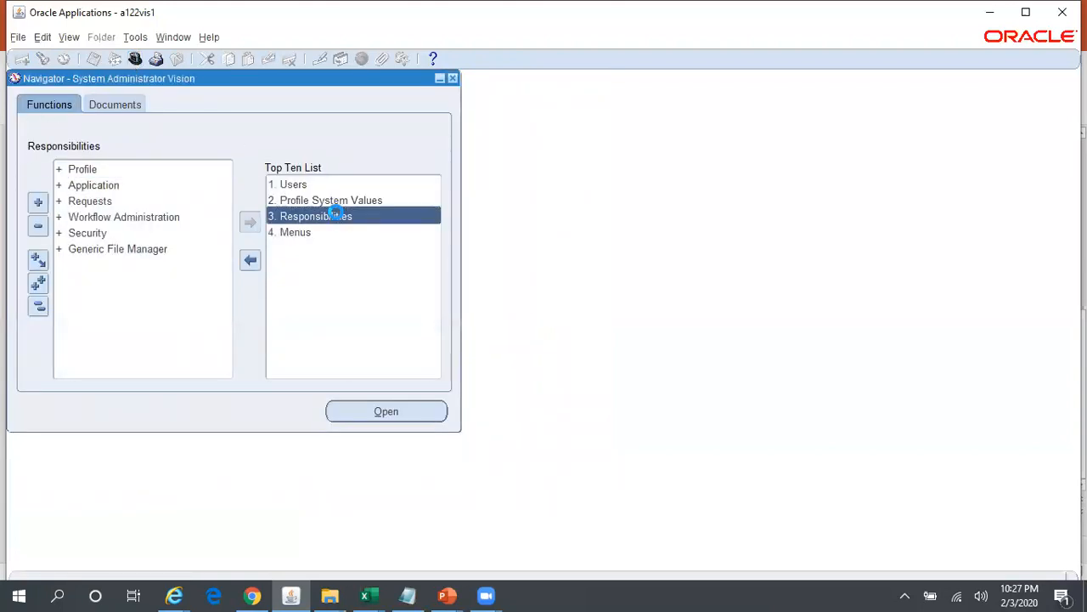
double_click(337, 215)
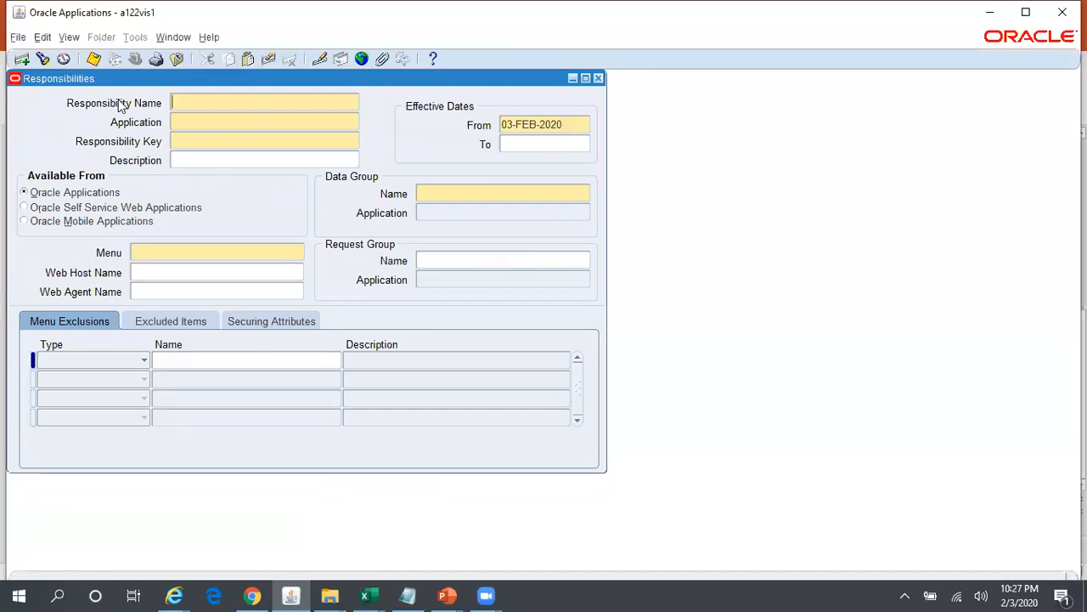
key("F11")
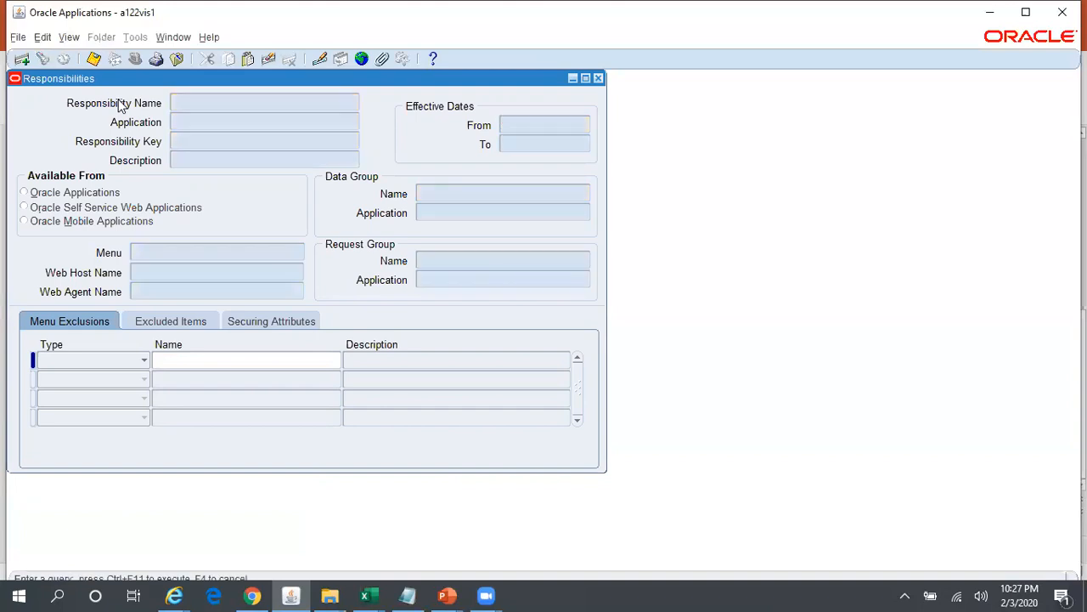
type("Pay%Rel%Oil%")
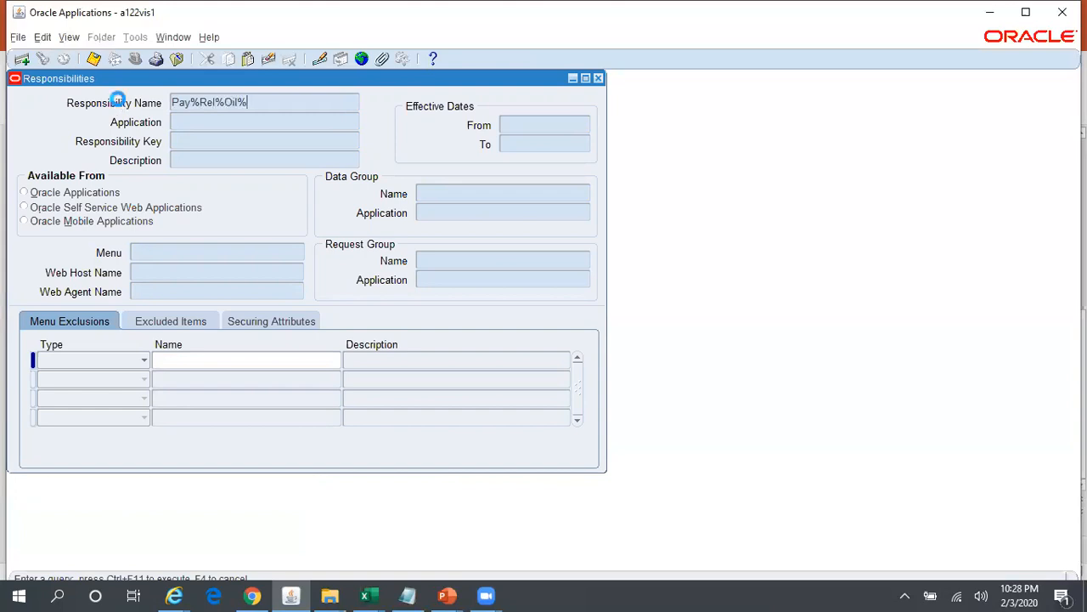
key("ctrl+F11")
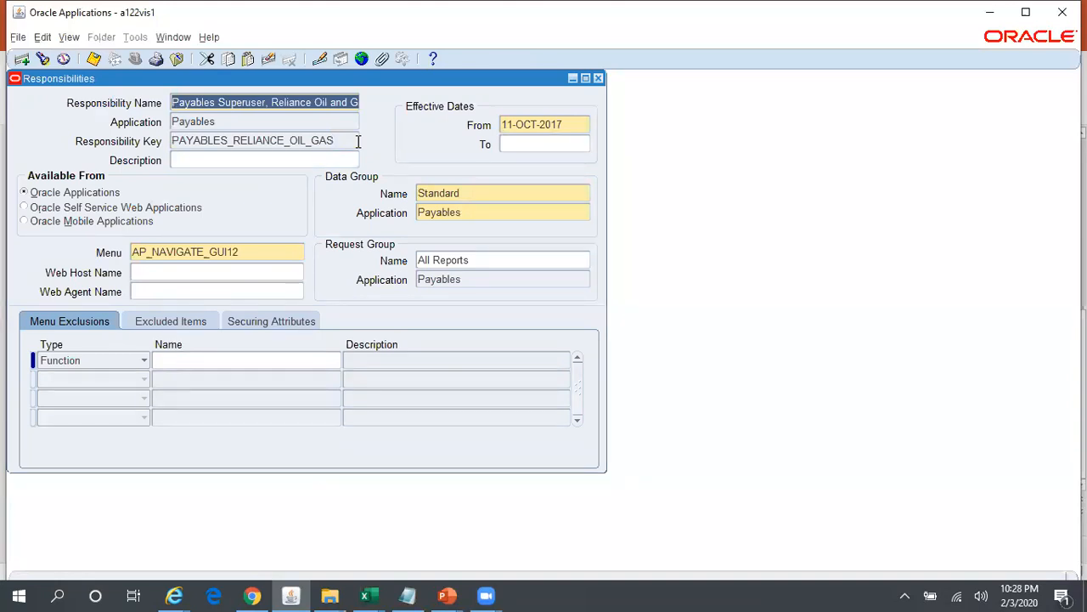
- Start a new responsibility record named Payables Superuser, Reliance Global, with Payables as its application
key("ctrl+Down")
type("Payables Superuser, Reliance Oil and Gas, USD")
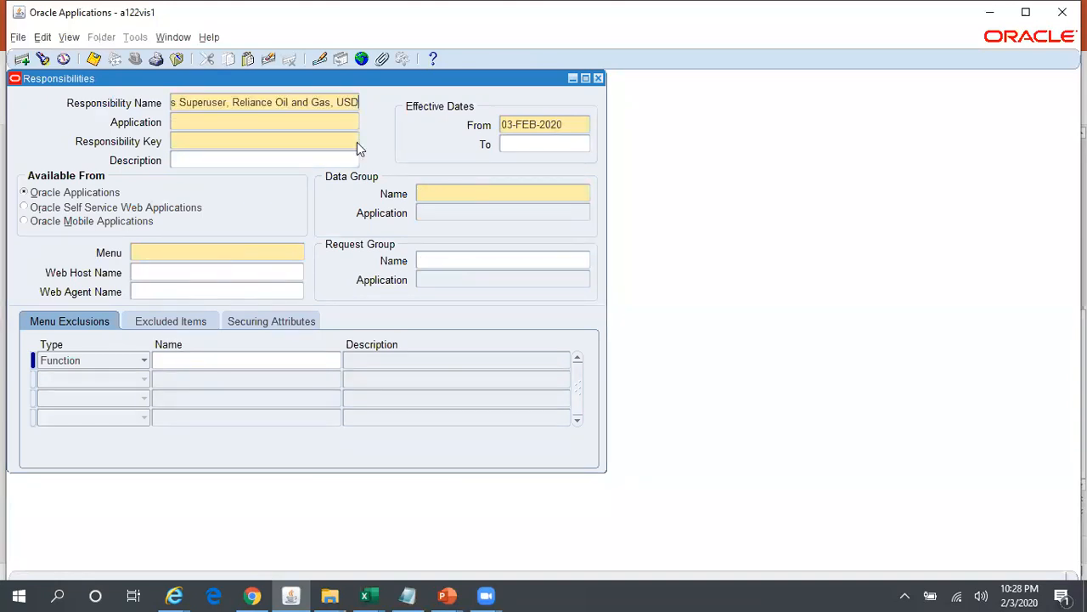
key("BackSpace")
key("BackSpace")
key("BackSpace")
key("BackSpace")
key("BackSpace")
key("BackSpace")
key("BackSpace")
key("BackSpace")
key("BackSpace")
key("BackSpace")
key("BackSpace")
key("BackSpace")
key("BackSpace")
key("BackSpace")
key("BackSpace")
key("BackSpace")
key("BackSpace")
key("BackSpace")
key("BackSpace")
key("BackSpace")
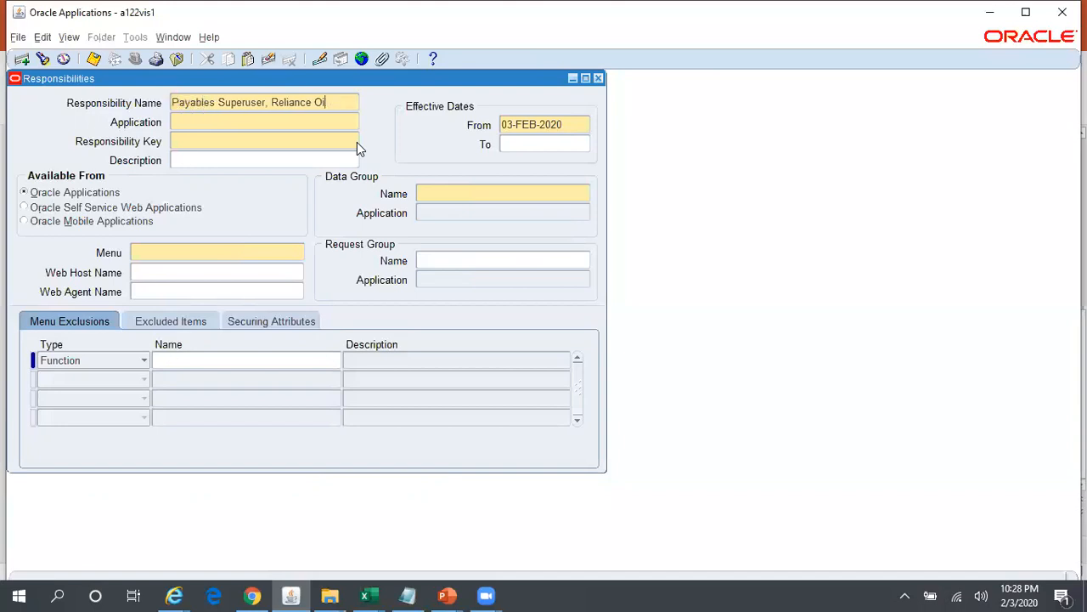
type("eliance Global")
left_click(314, 124)
key("shift+F5")
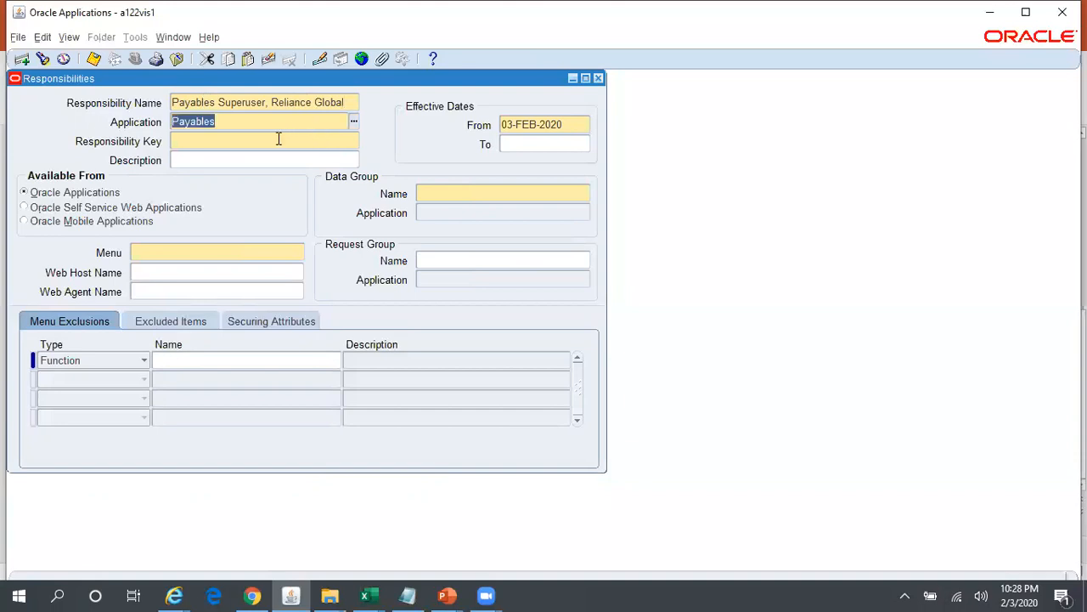
- Set the new responsibility's key to PAYABLES_RELIANCE_GLOBAL, reusing the key of the Oil and Gas responsibility
left_click(278, 138)
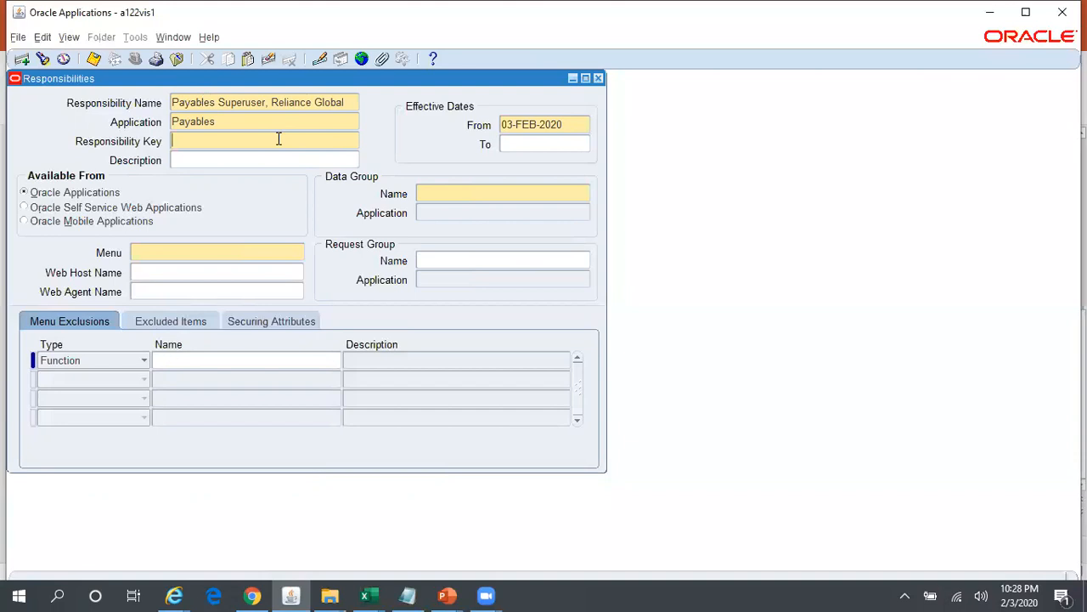
type("PAYABLES_RELIANCE_OIL_GAS")
left_click(277, 137)
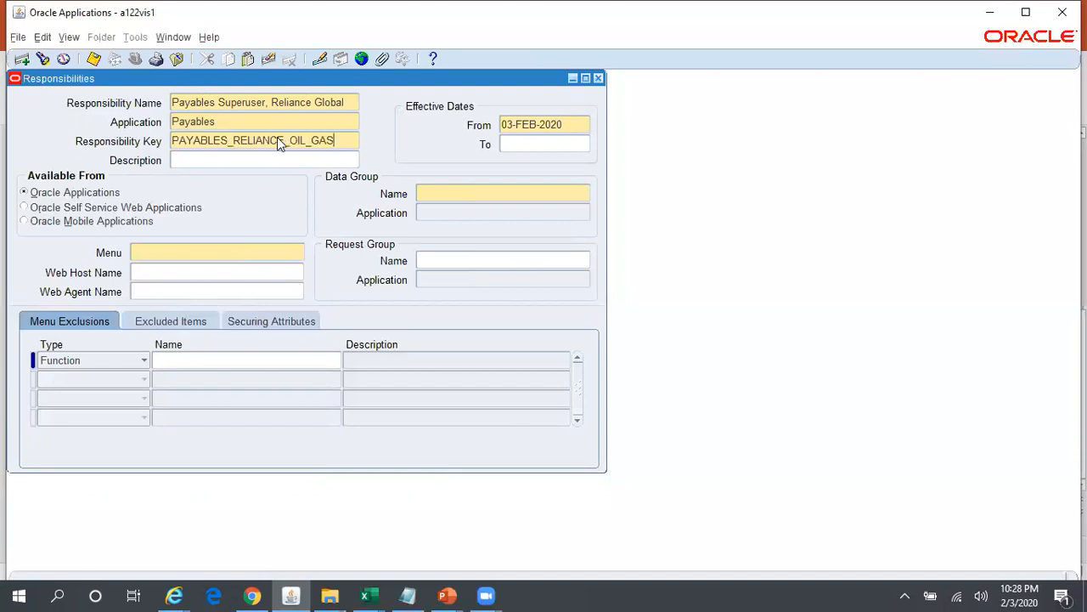
key("BackSpace")
key("BackSpace")
key("BackSpace")
key("BackSpace")
key("BackSpace")
key("BackSpace")
key("BackSpace")
type("GLOBAL")
- Set the responsibility's data group to Standard with application Payables, and its menu to AP_NAVIGATE_GUI12
left_click(435, 194)
left_click(444, 213)
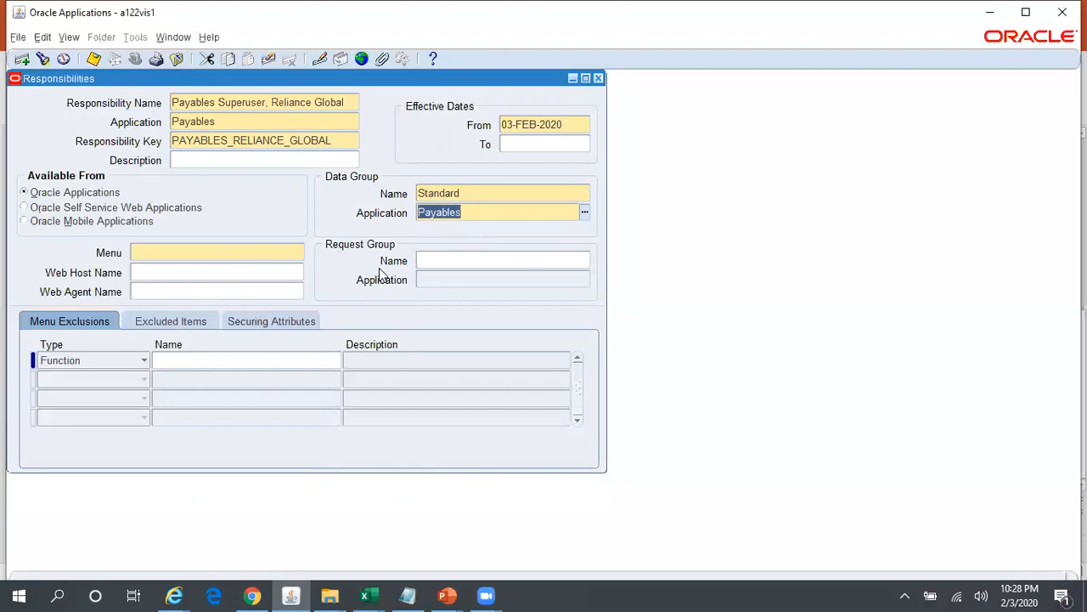
left_click(229, 251)
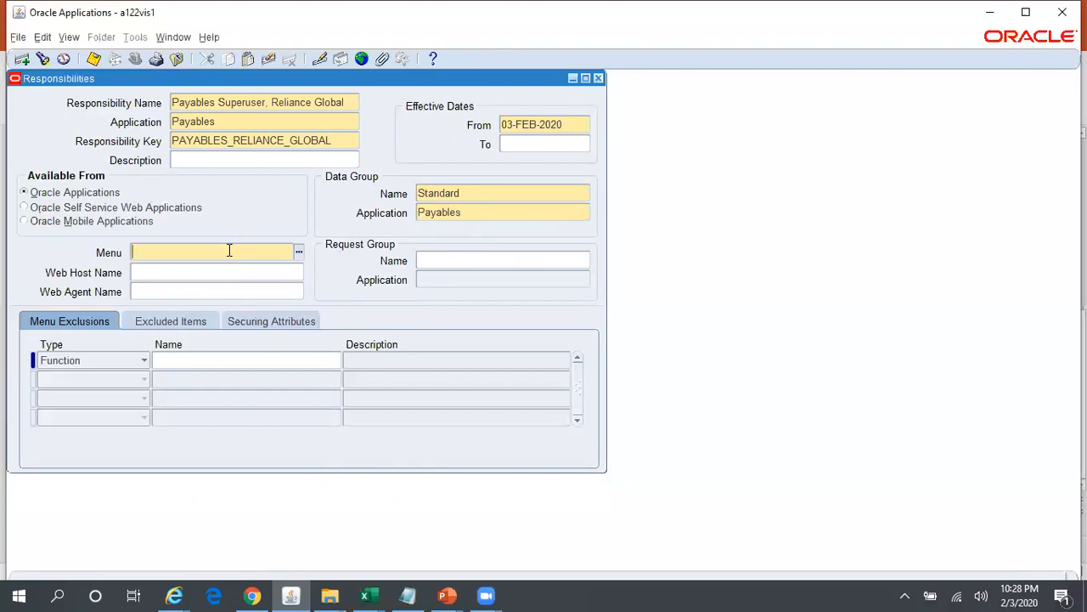
type("AP_NAVIGATE_GUI12")
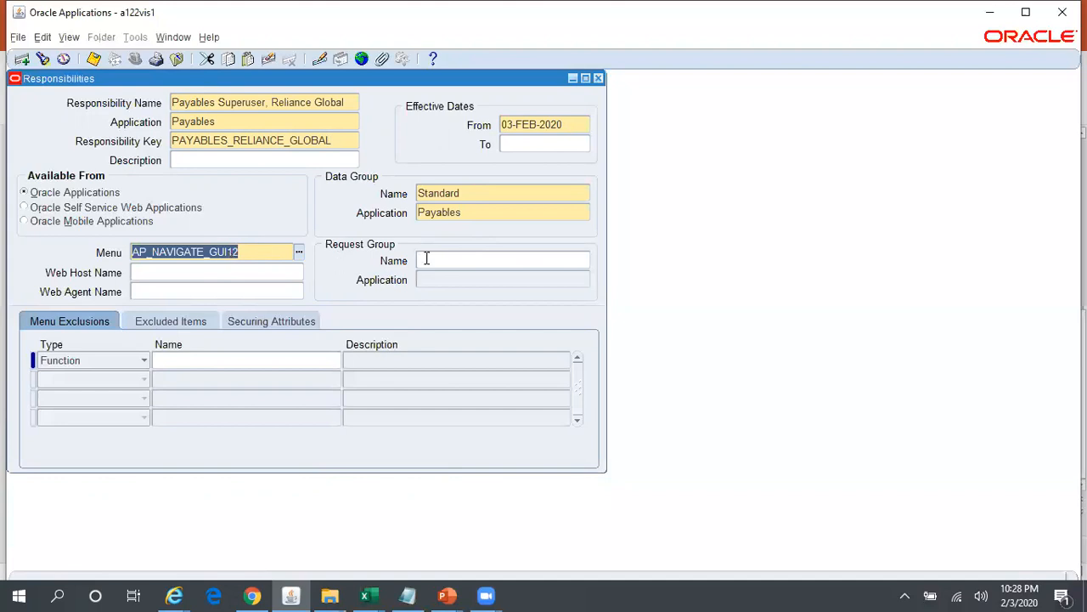
- Assign the All Reports request group of the Payables application and save the responsibility
left_click(456, 260)
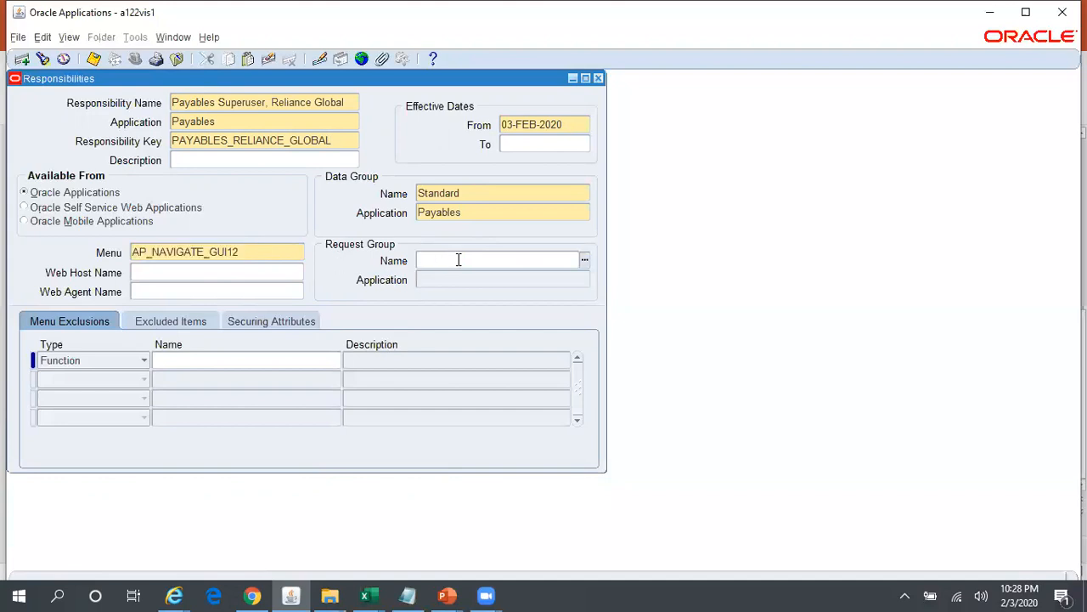
type("All Reports")
left_click(300, 247)
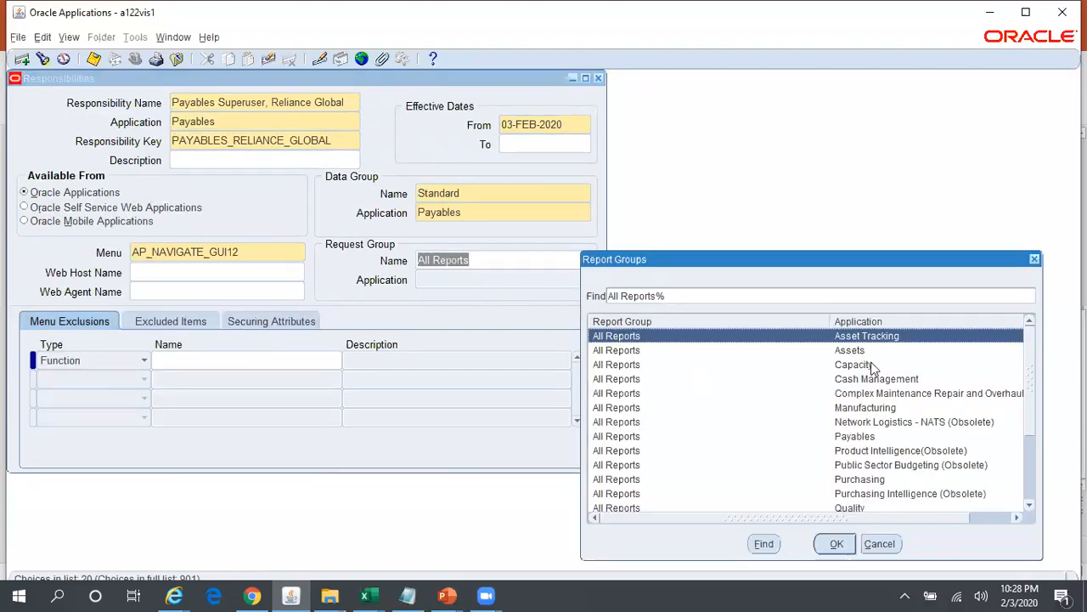
left_click(854, 437)
left_click(837, 544)
key("ctrl+s")
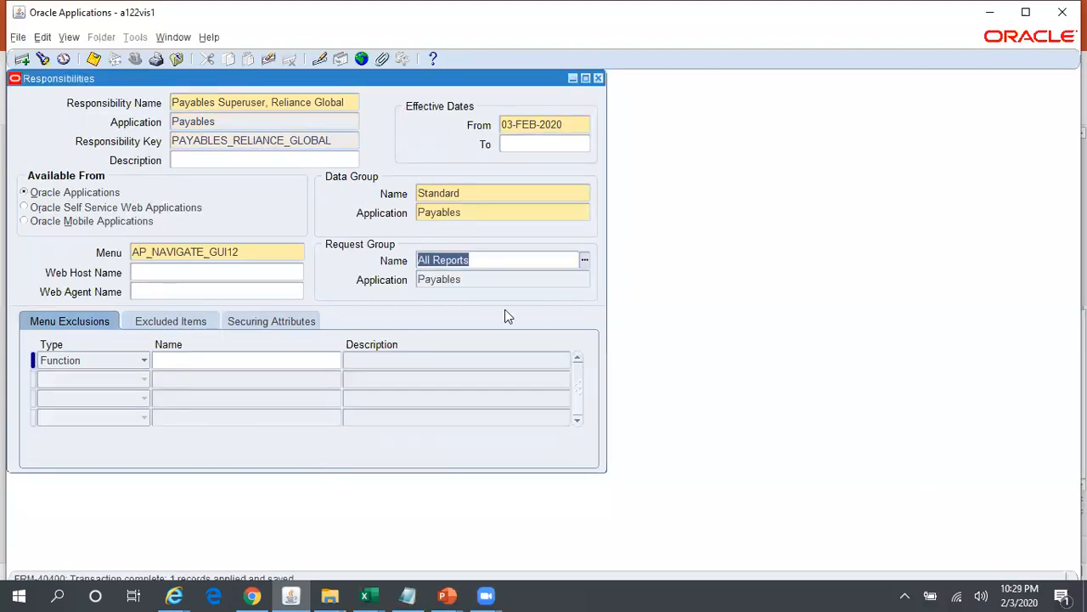
key("ctrl+s")
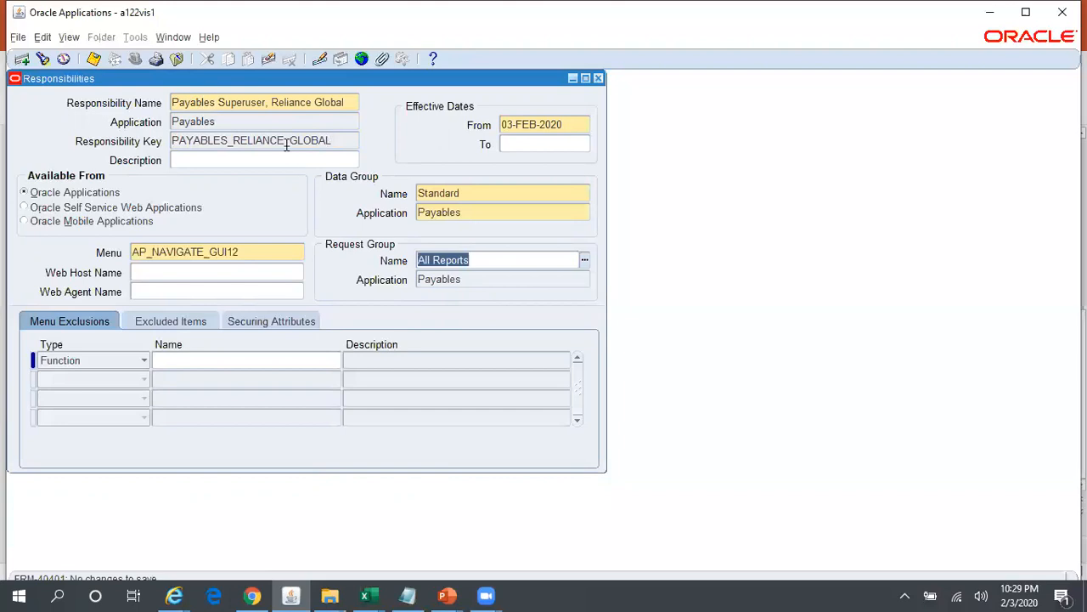
- Leave the Responsibilities form and find the system profile MO%Sec% for the responsibility Payables Superuser, Reliance Global
left_click(352, 102)
key("ctrl+c")
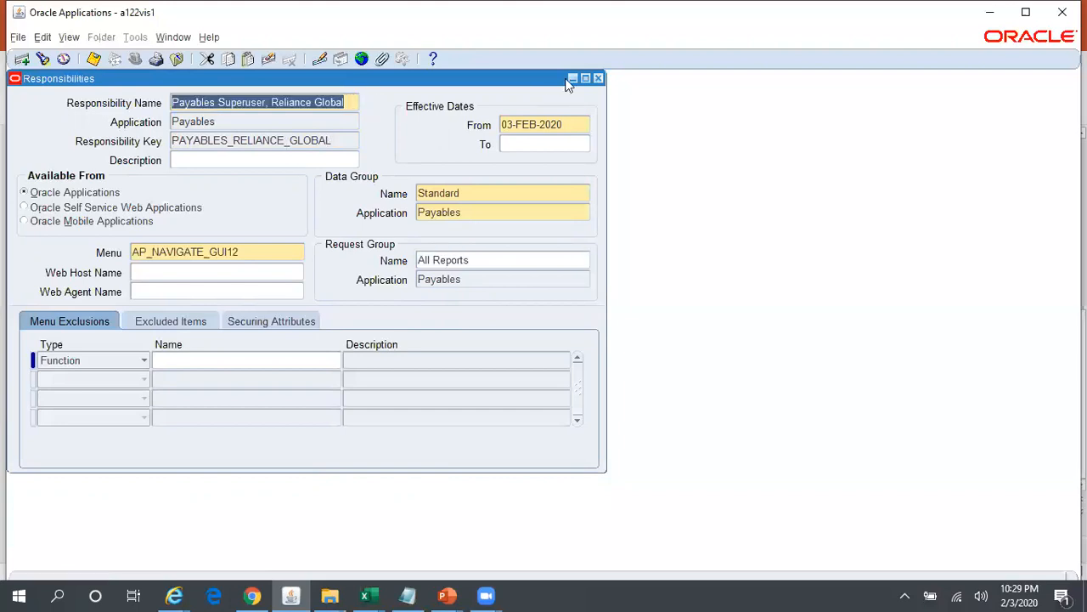
left_click(599, 78)
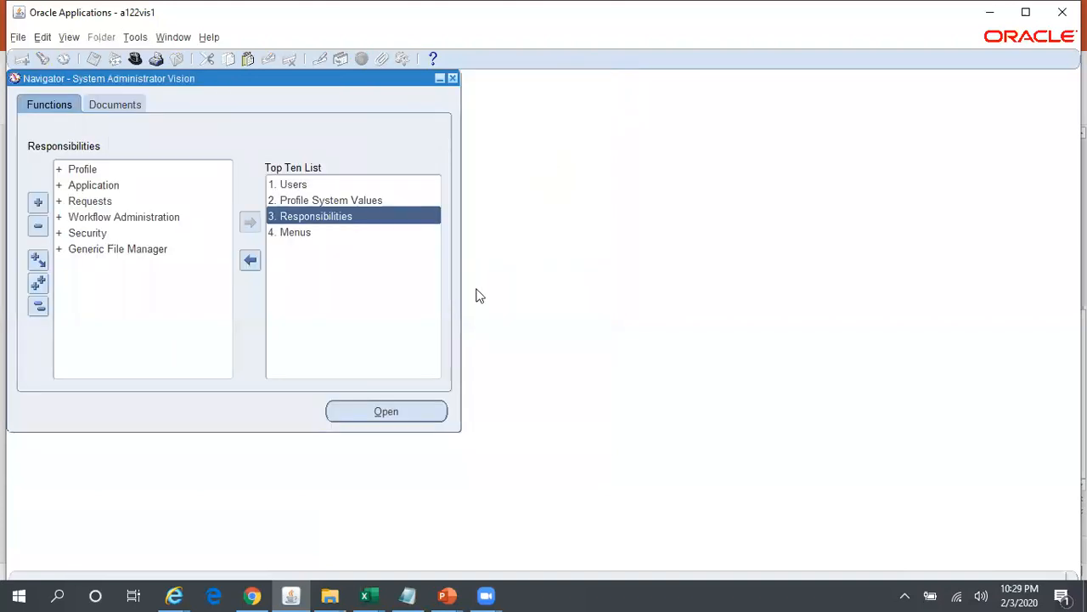
left_click(314, 199)
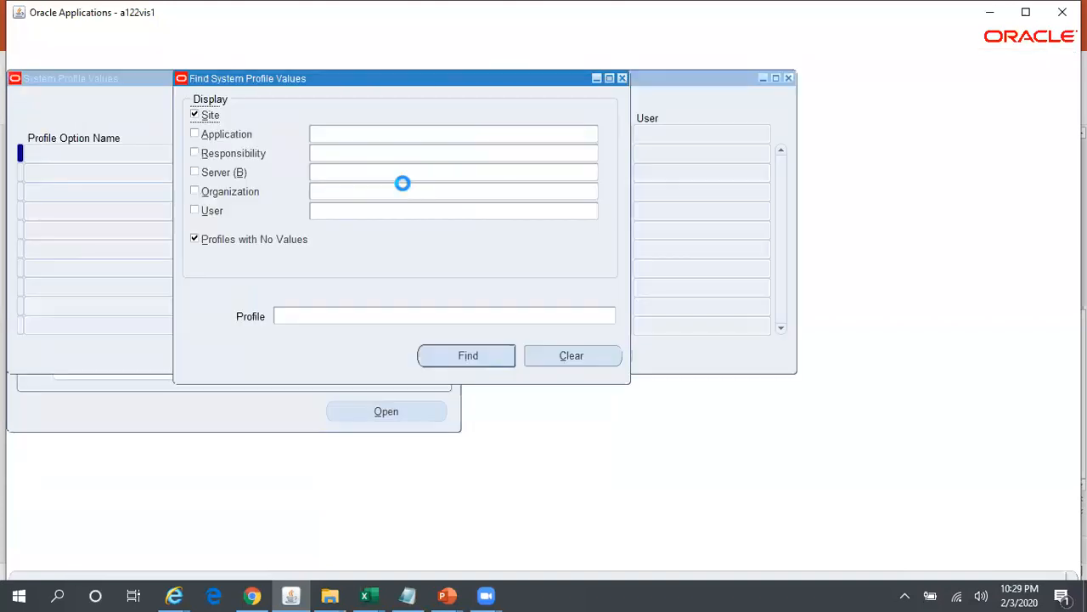
left_click(358, 150)
key("ctrl+v")
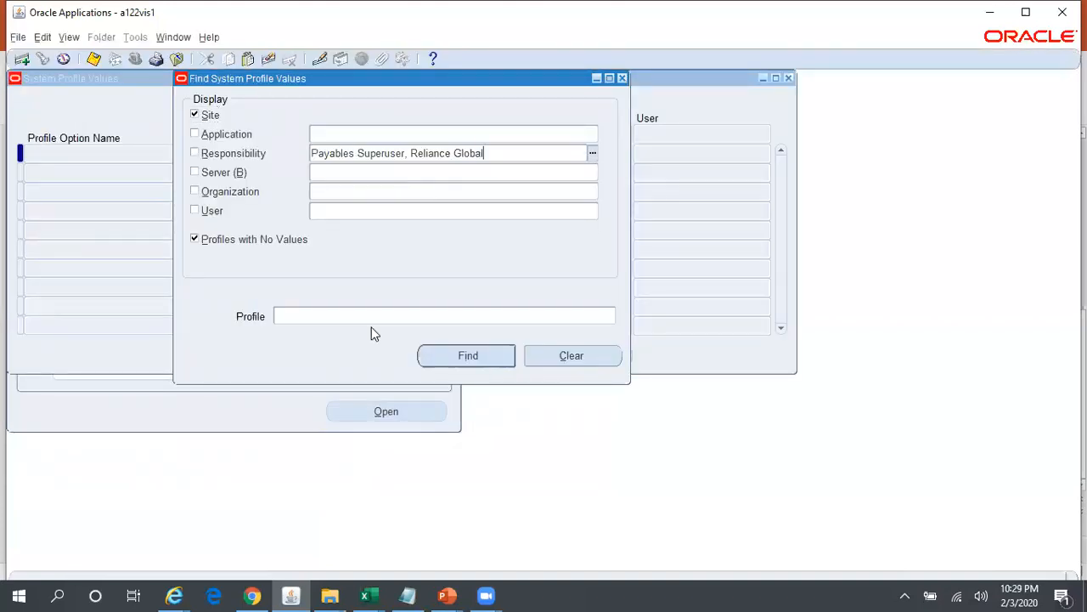
left_click(355, 314)
type("MO%Sec%")
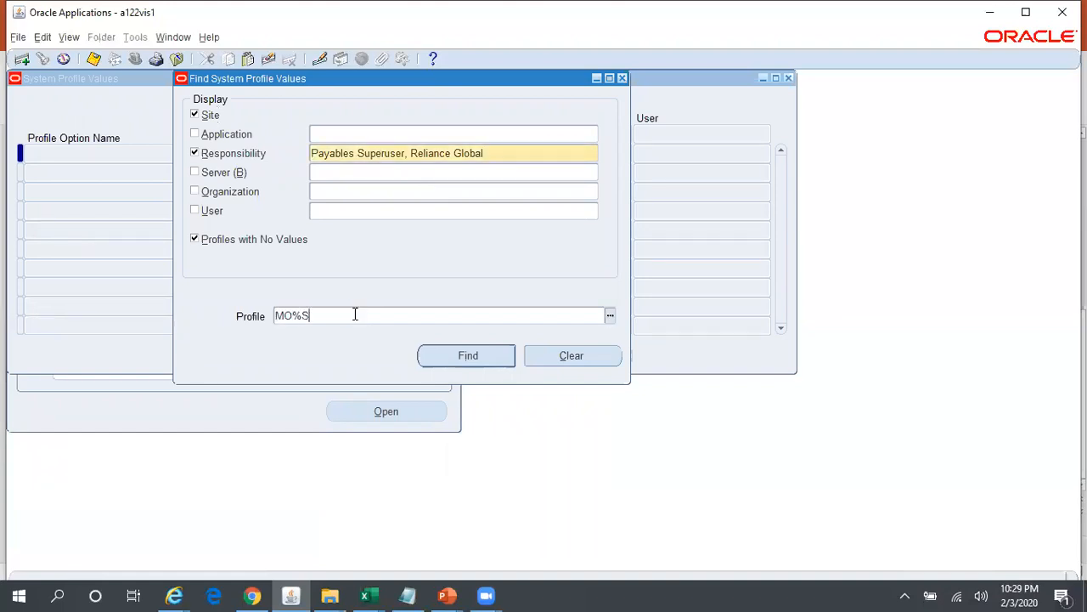
left_click(467, 349)
- Save RELIANCE_GLOBAL as the responsibility-level value of MO: Security Profile, and open the Users form
left_click(538, 154)
type("rel%Gloa%")
key("Tab")
type("r")
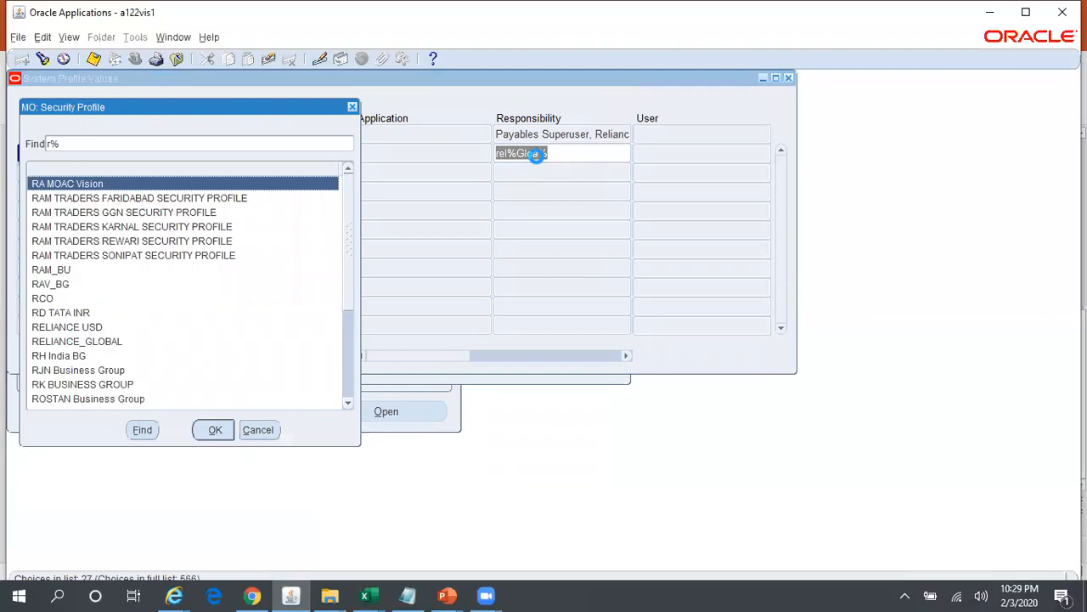
type("e")
key("Down")
key("Return")
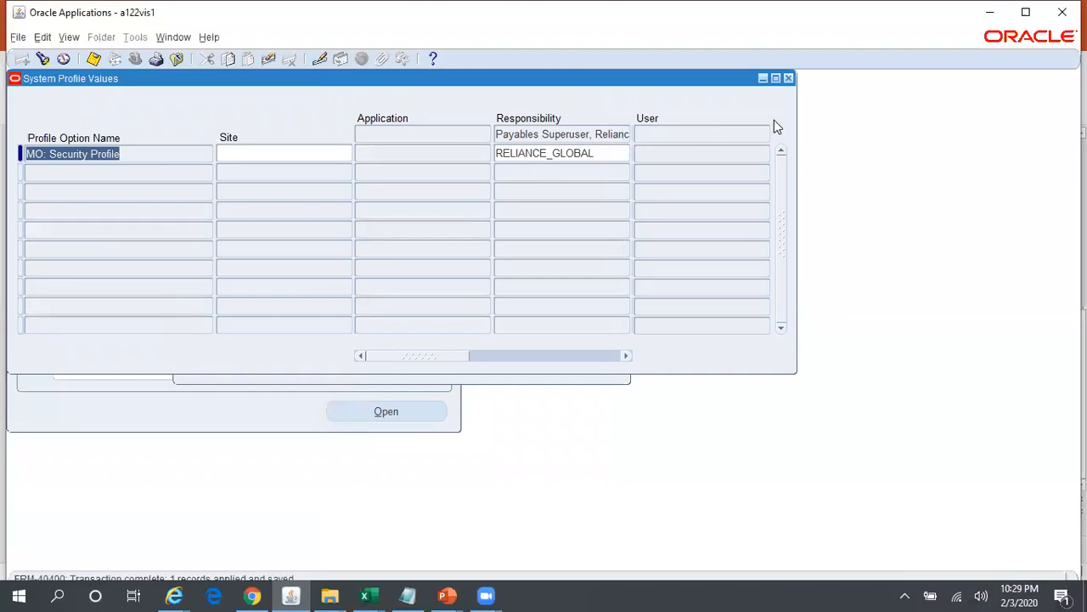
left_click(788, 77)
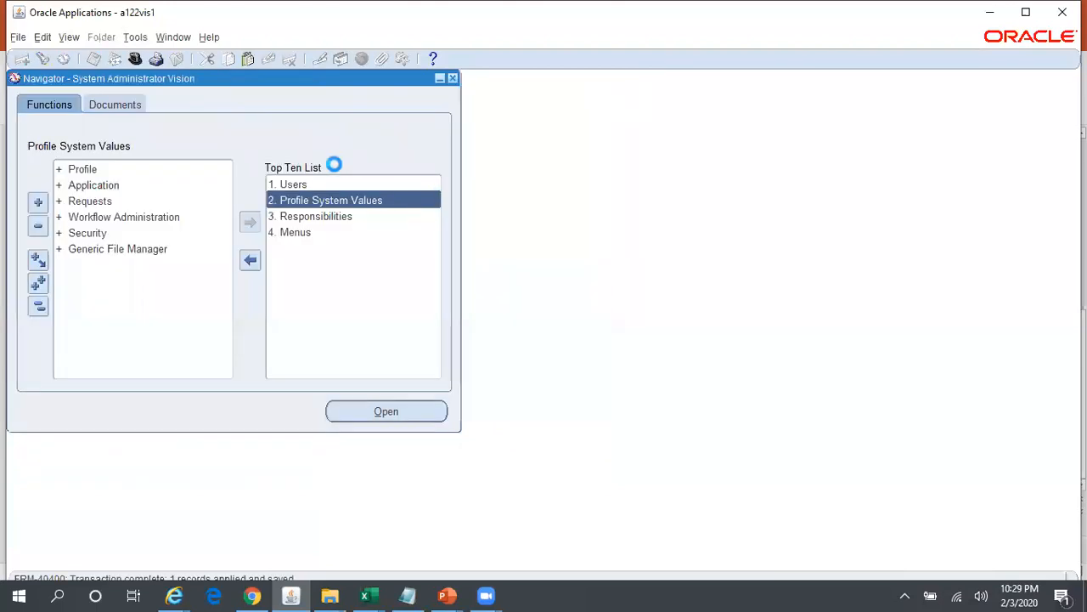
double_click(289, 183)
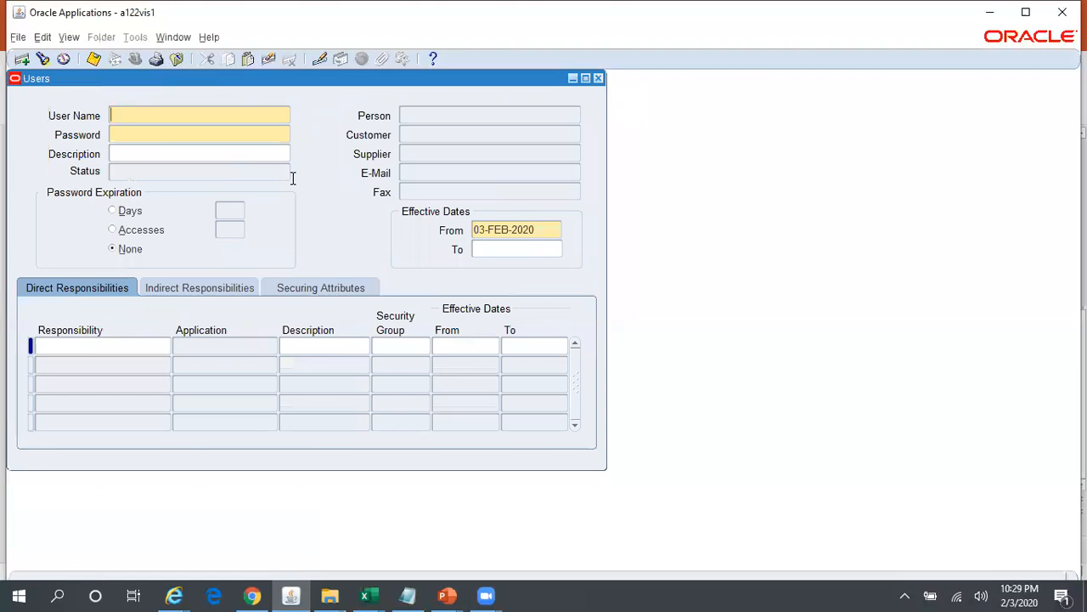
key("ctrl+F11")
type("A")
key("BackSpace")
key("alt+e")
key("c")
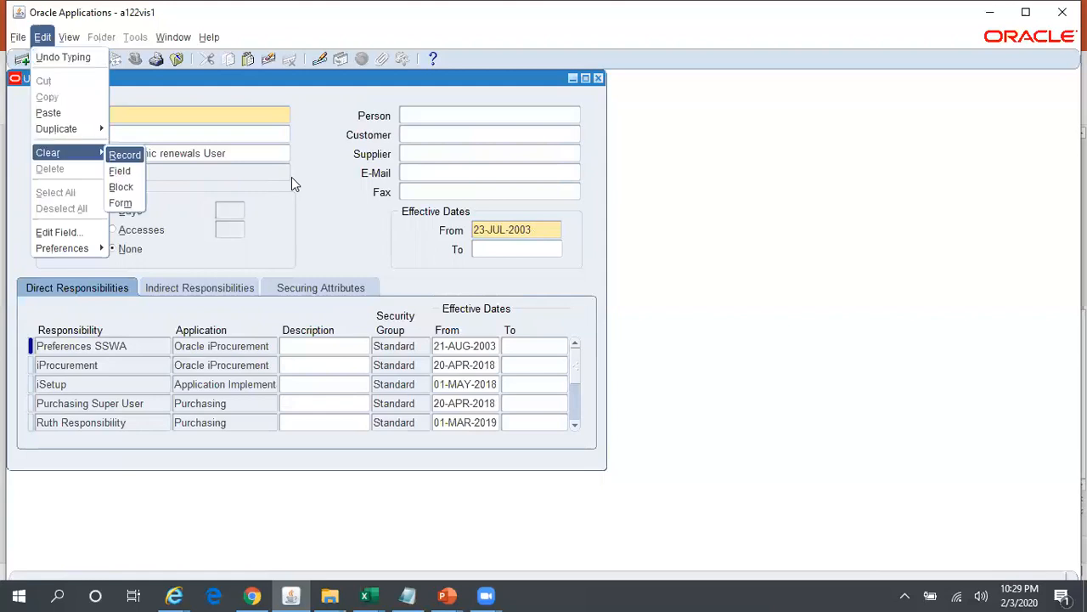
key("r")
- Query the Users form for the account's own user name, using a wildcard pattern
key("F11")
type("ARVIND%")
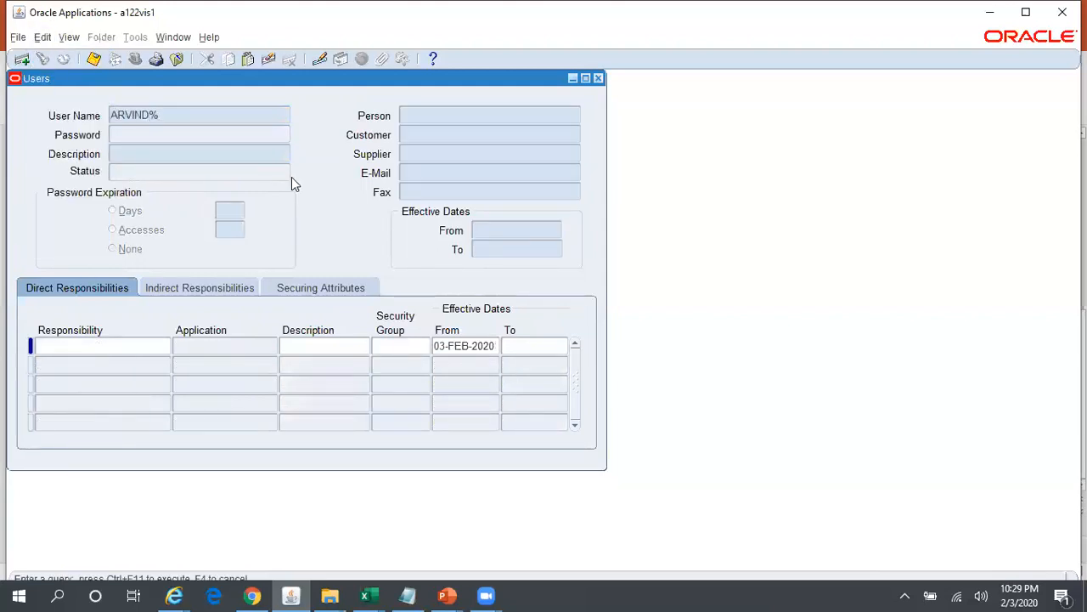
type("V%0118")
key("ctrl+F11")
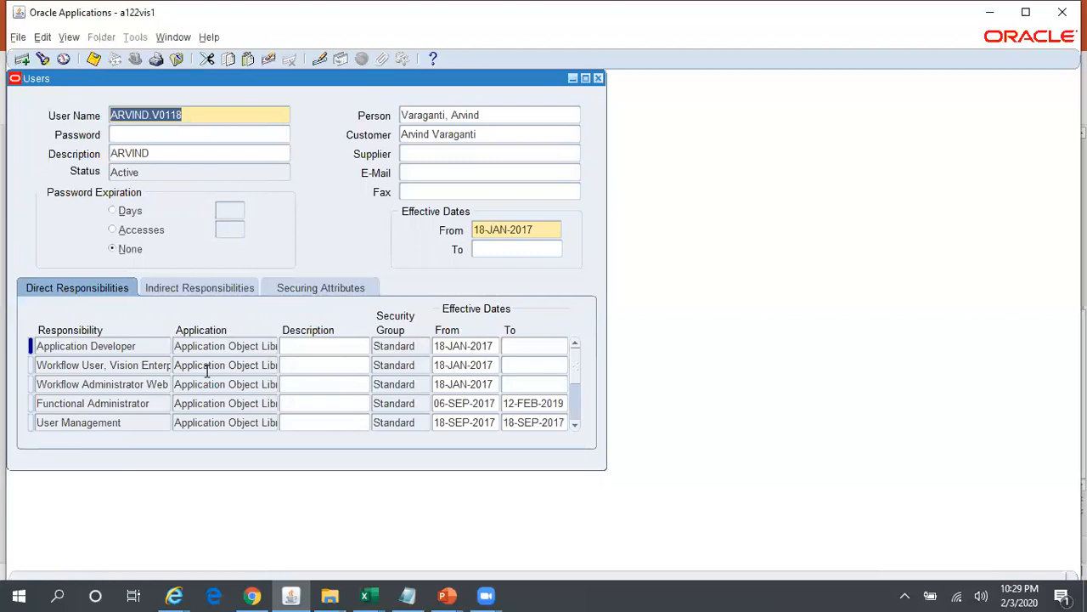
- Add Payables Superuser, Reliance Global to the user's direct responsibilities, save the record, and close the Users form
left_click(136, 384)
key("ctrl+Down")
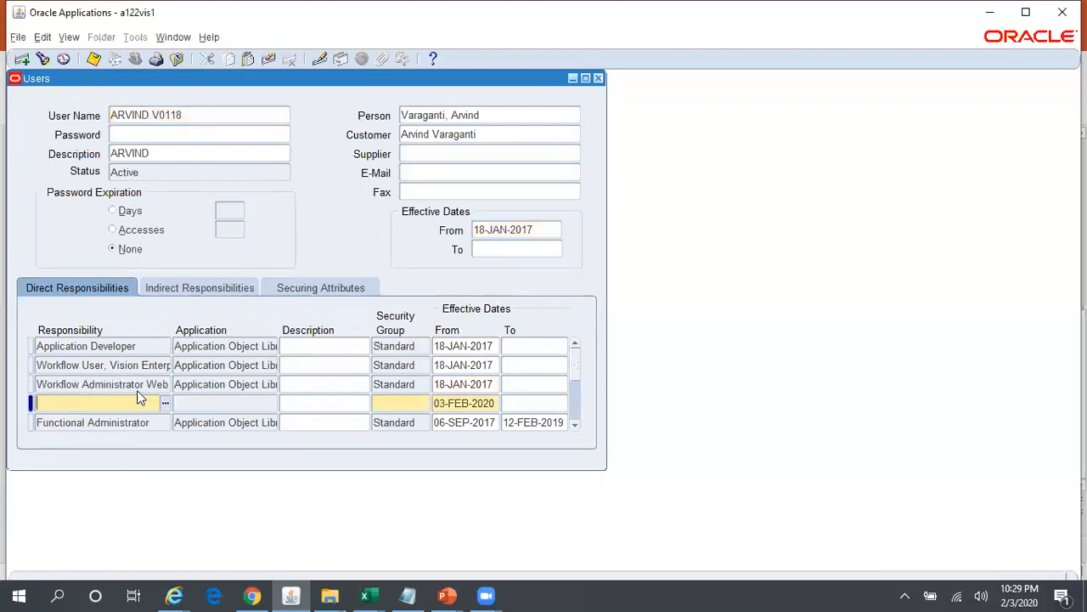
type("PAya%Rel%Global%")
key("Tab")
key("ctrl+s")
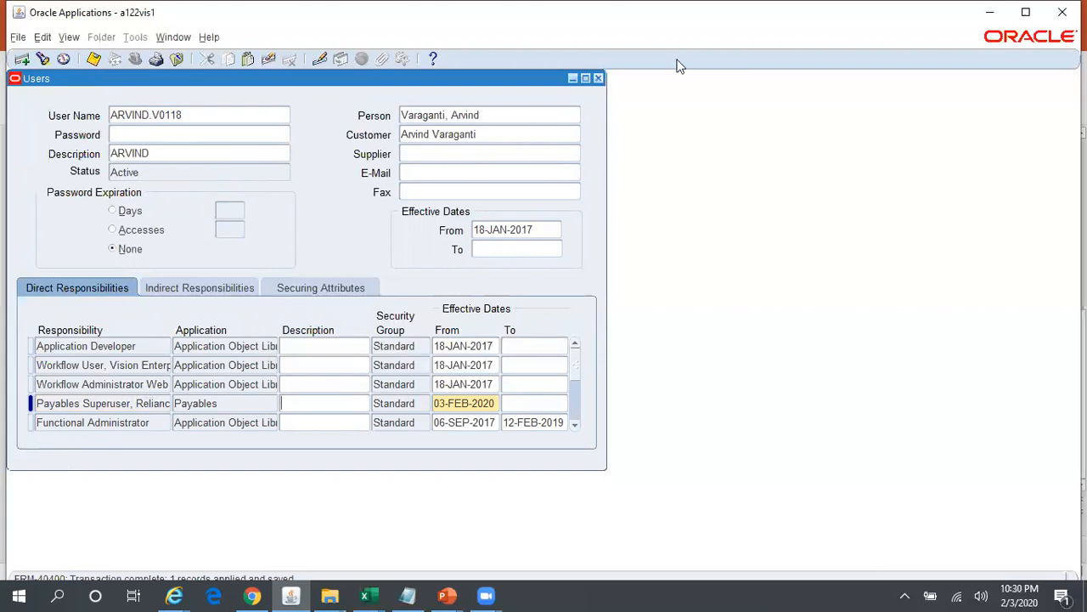
left_click(599, 78)
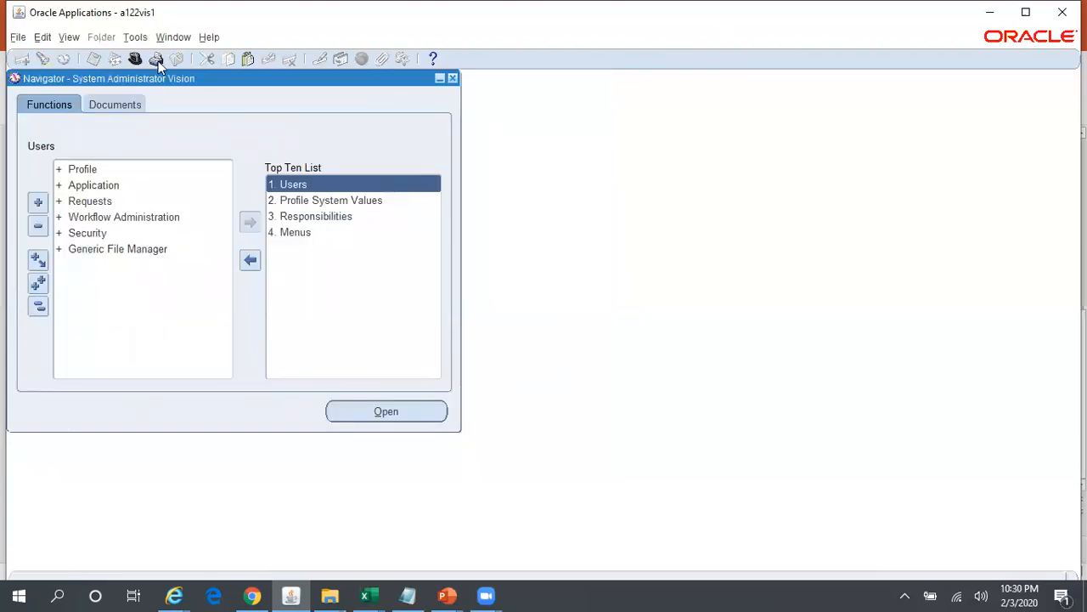
- Switch to the Payables Superuser, Reliance Global responsibility and open the Invoices entry form
left_click(136, 59)
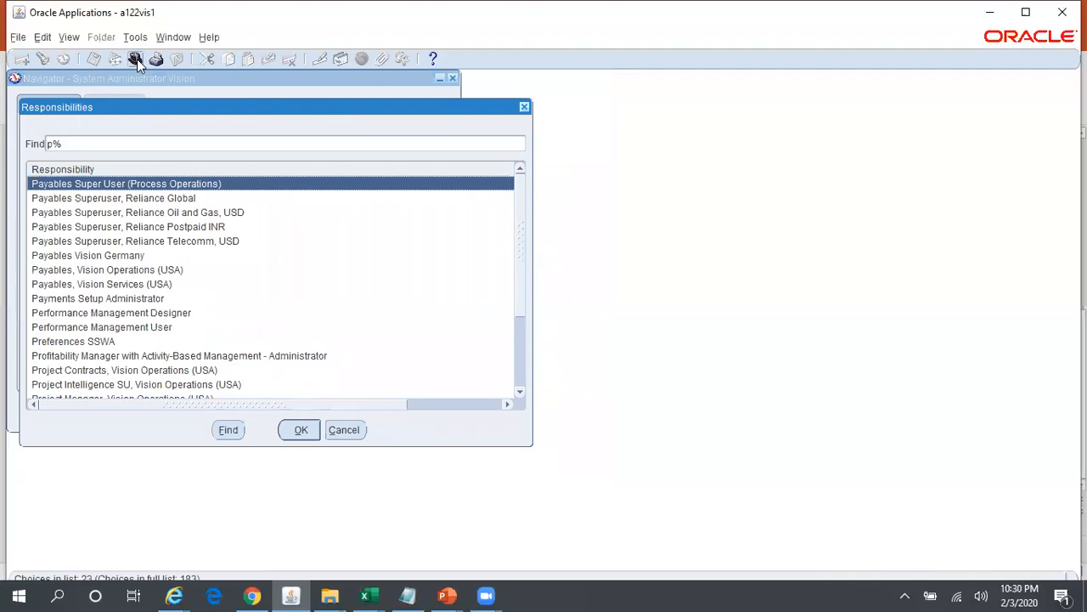
key("Down")
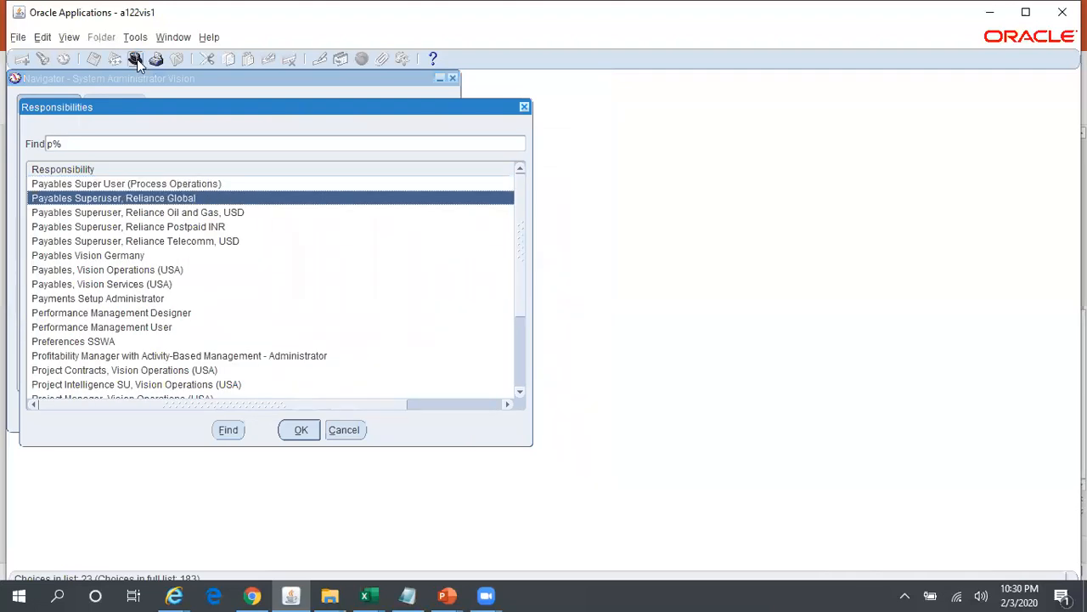
key("Return")
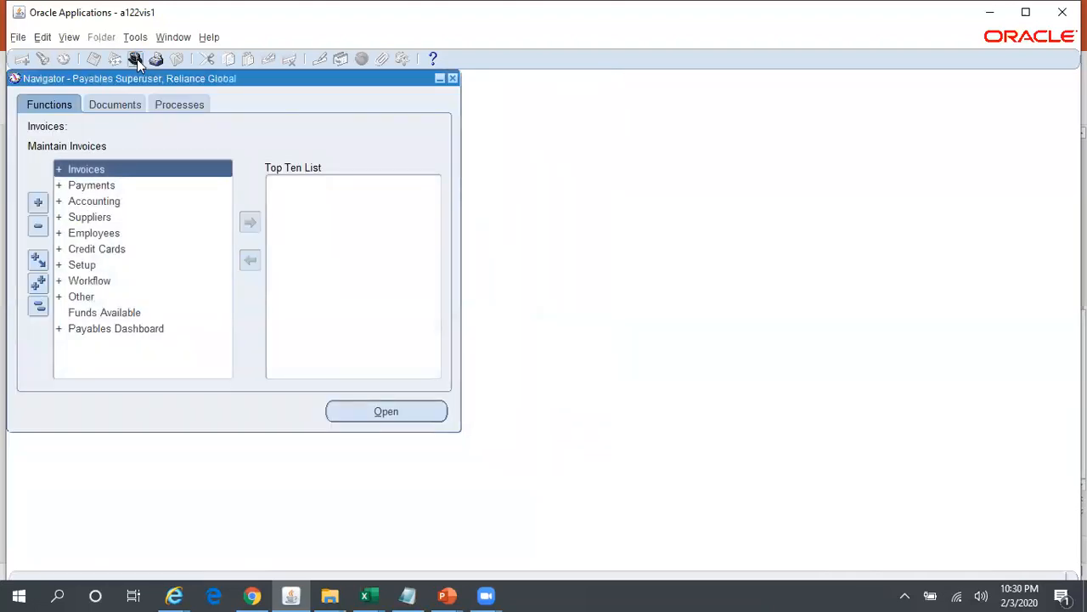
key("Return")
key("Return")
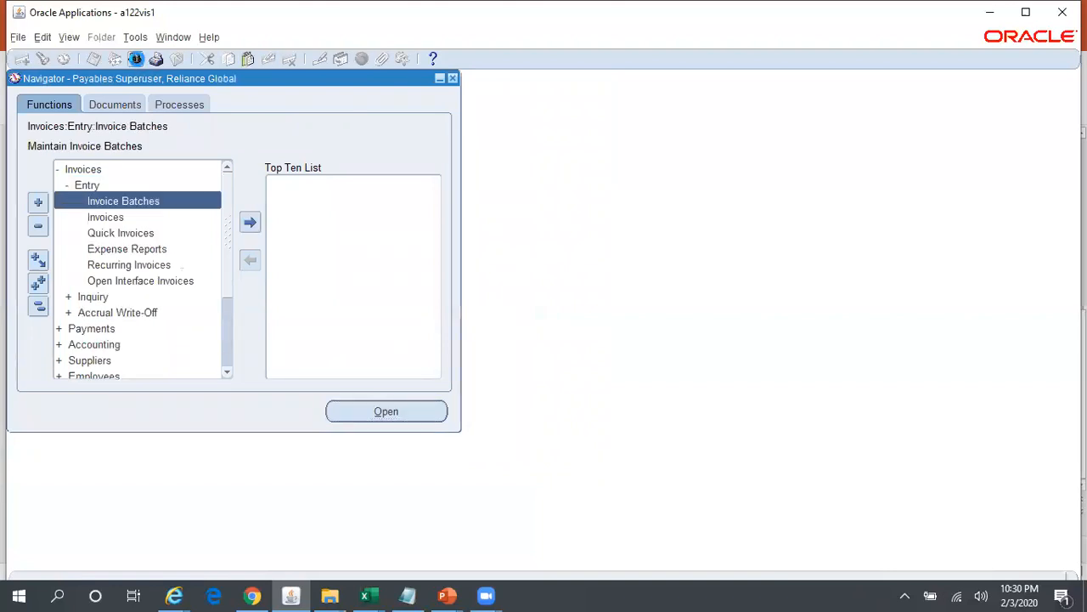
key("Down")
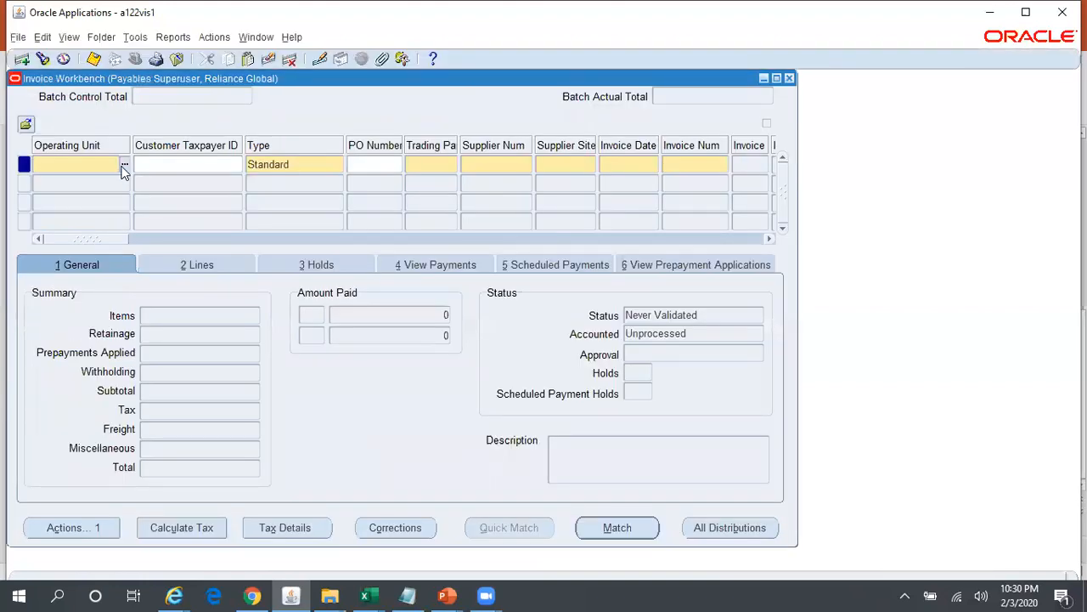
- Set the new invoice's operating unit to Reliance Post Paid and go to its supplier site
left_click(124, 165)
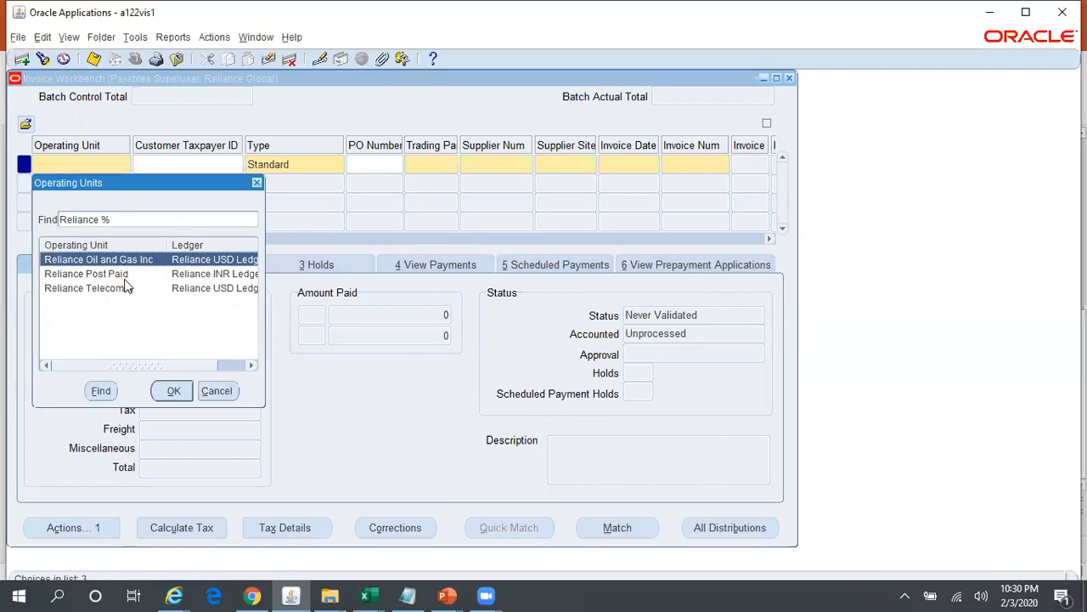
left_click(124, 277)
left_click(174, 393)
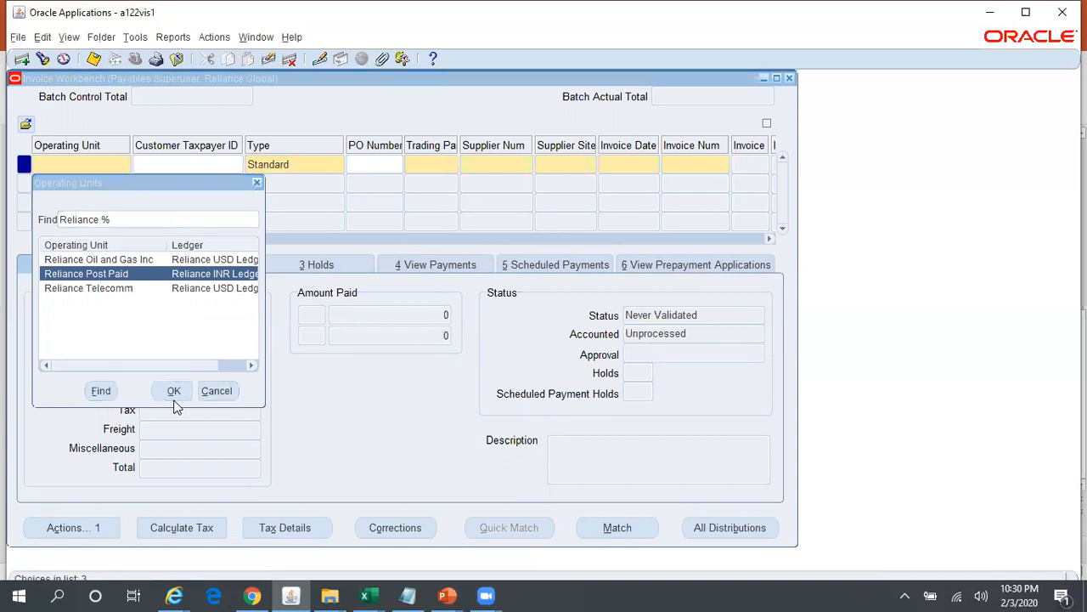
left_click(568, 164)
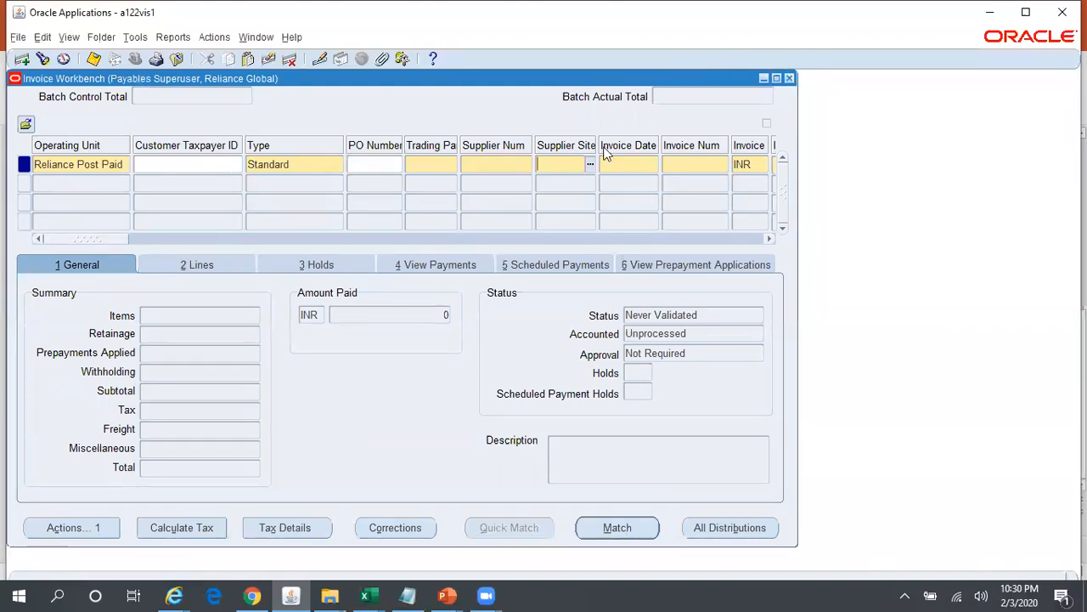
- Close the Invoice Workbench without saving the invoice and open the Financials Options setup form
key("F4")
left_click(553, 364)
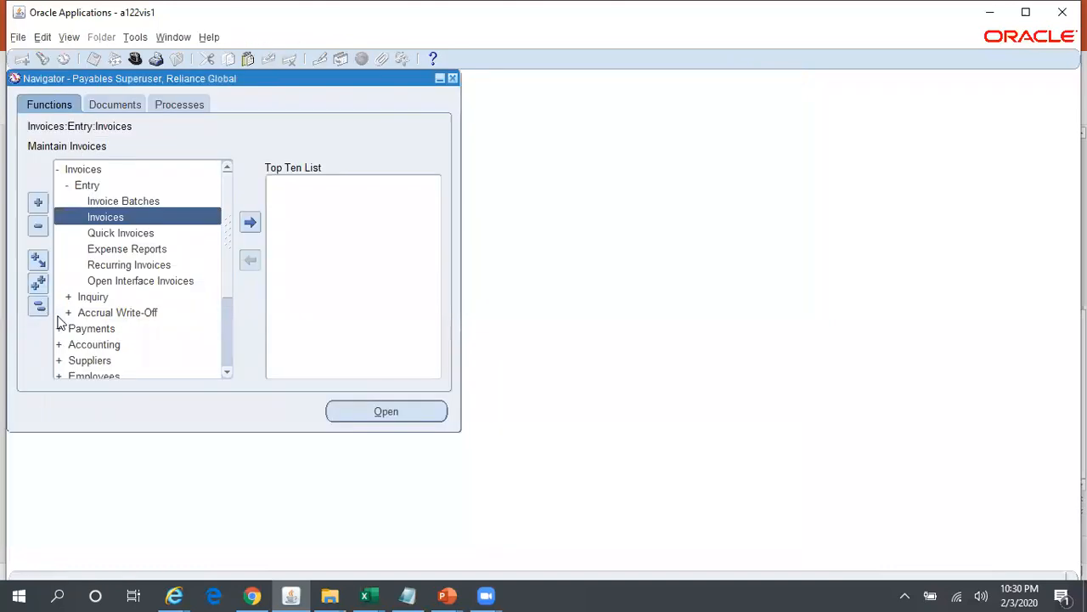
left_click(38, 306)
left_click(99, 264)
double_click(99, 265)
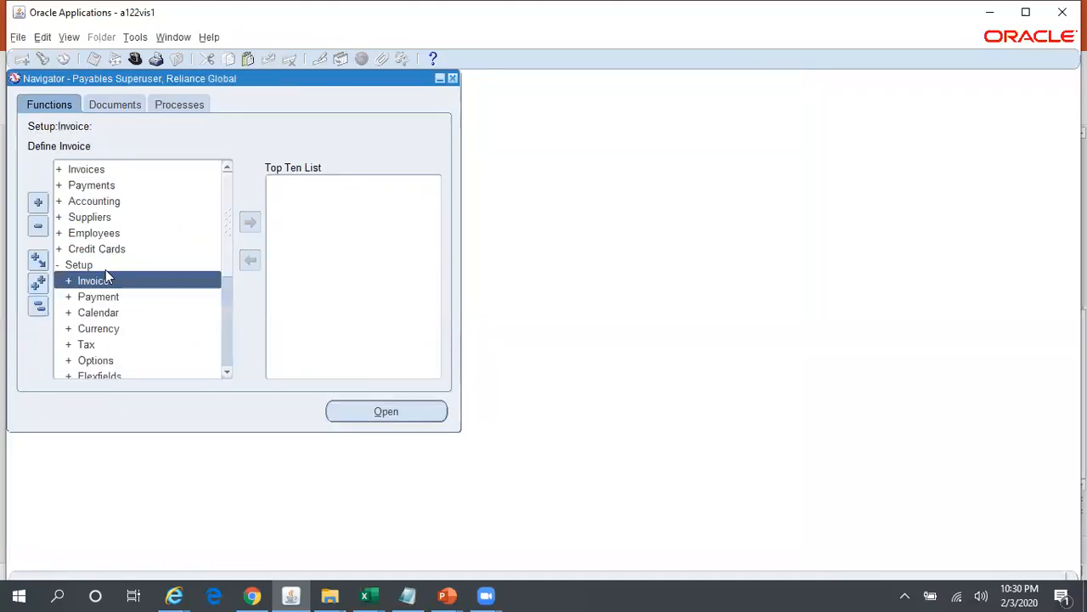
double_click(126, 360)
double_click(162, 363)
- Find the financials options for the Reliance Oil and Gas Inc operating unit
left_click(374, 239)
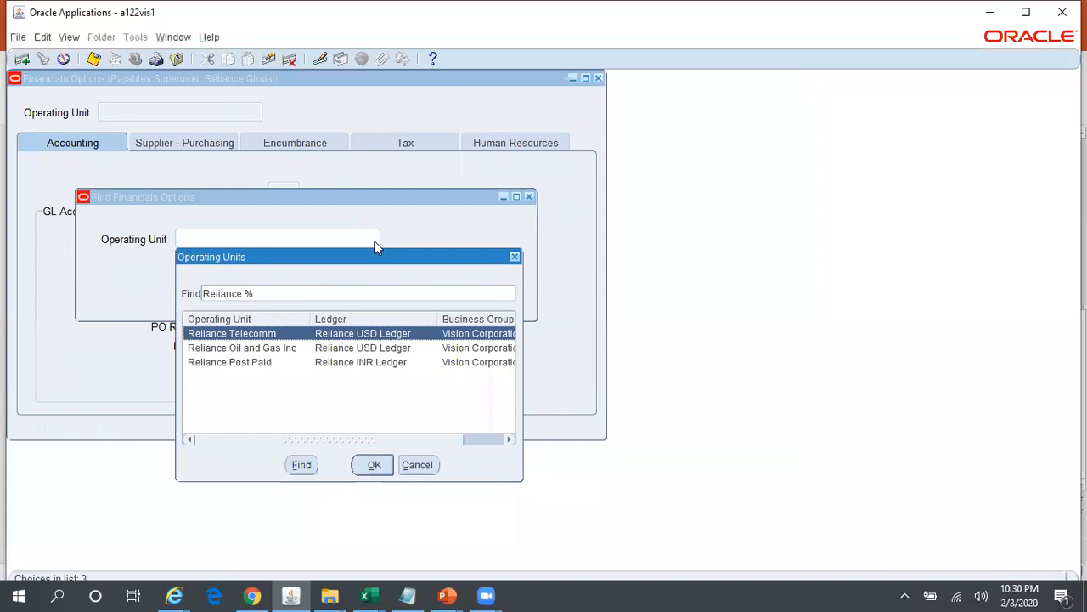
key("Down")
key("Return")
left_click(413, 278)
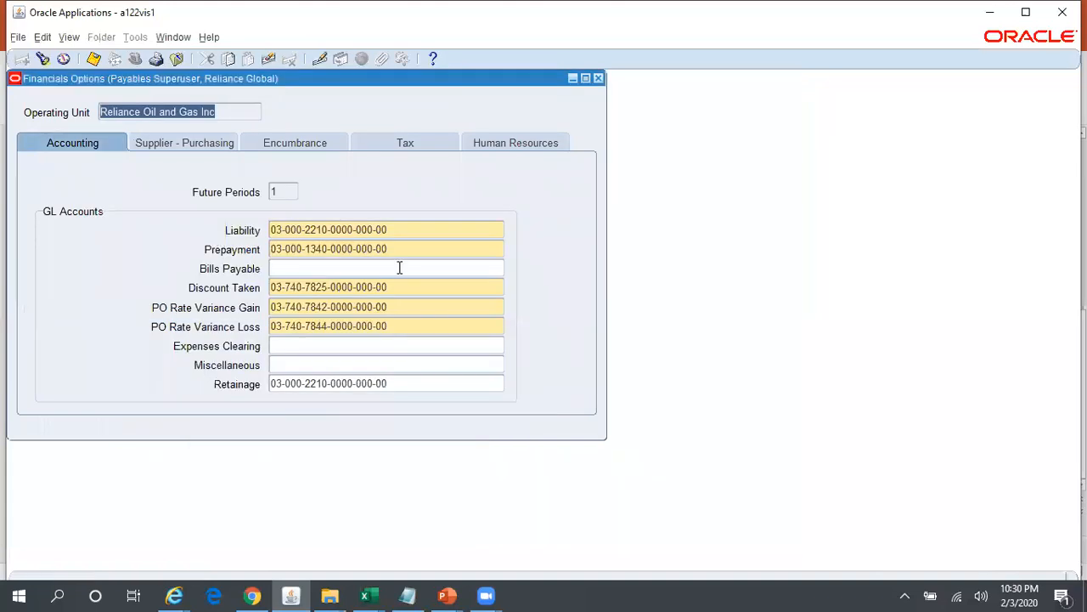
- Find the financials options for the Reliance Telecomm operating unit and close the Financials Options form
left_click(42, 58)
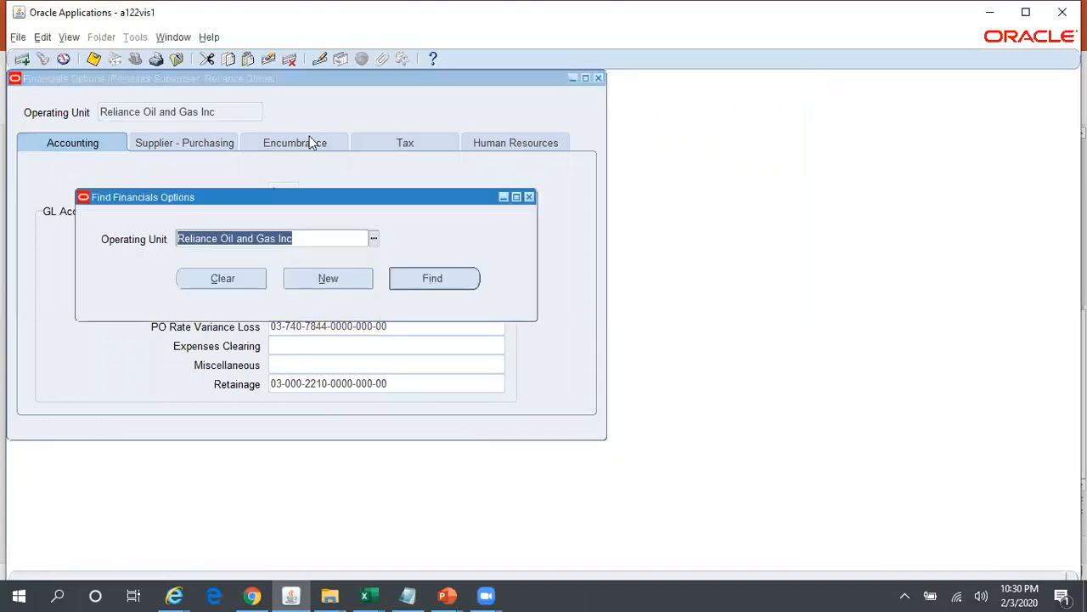
key("Delete")
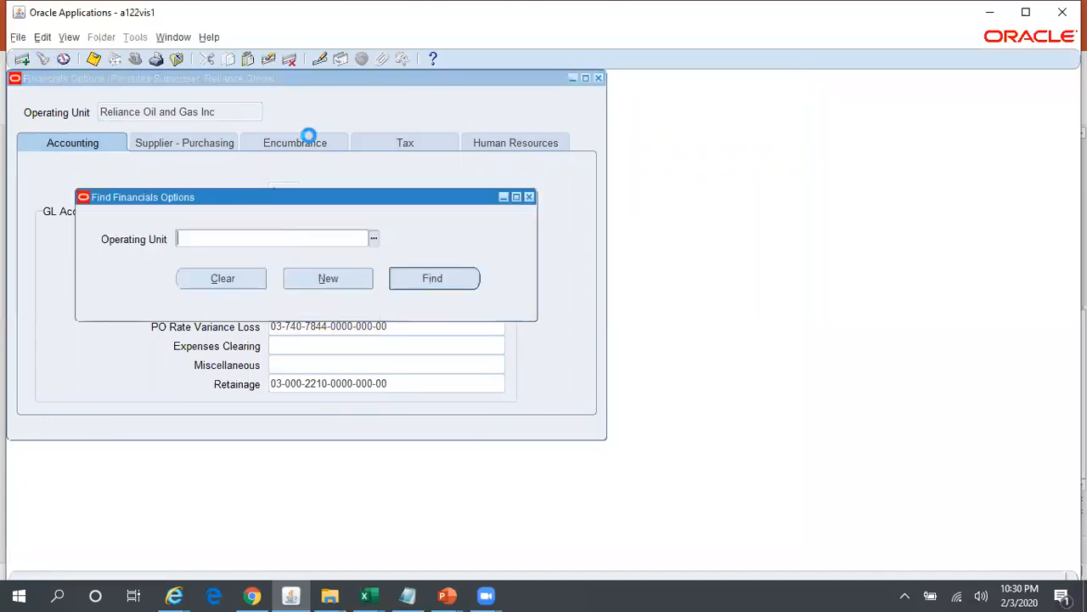
key("ctrl+l")
key("Return")
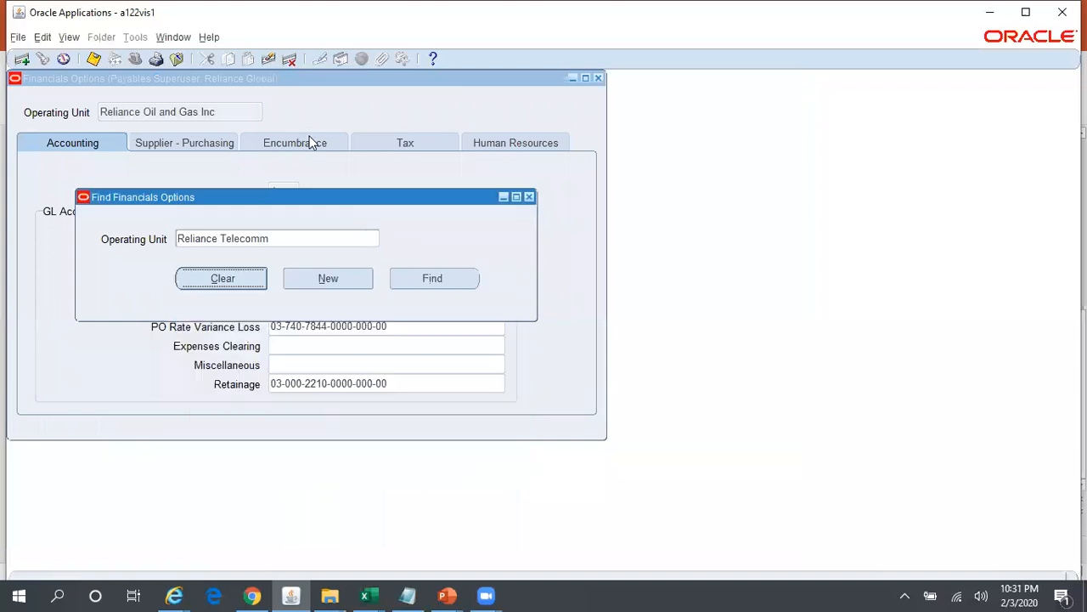
left_click(425, 279)
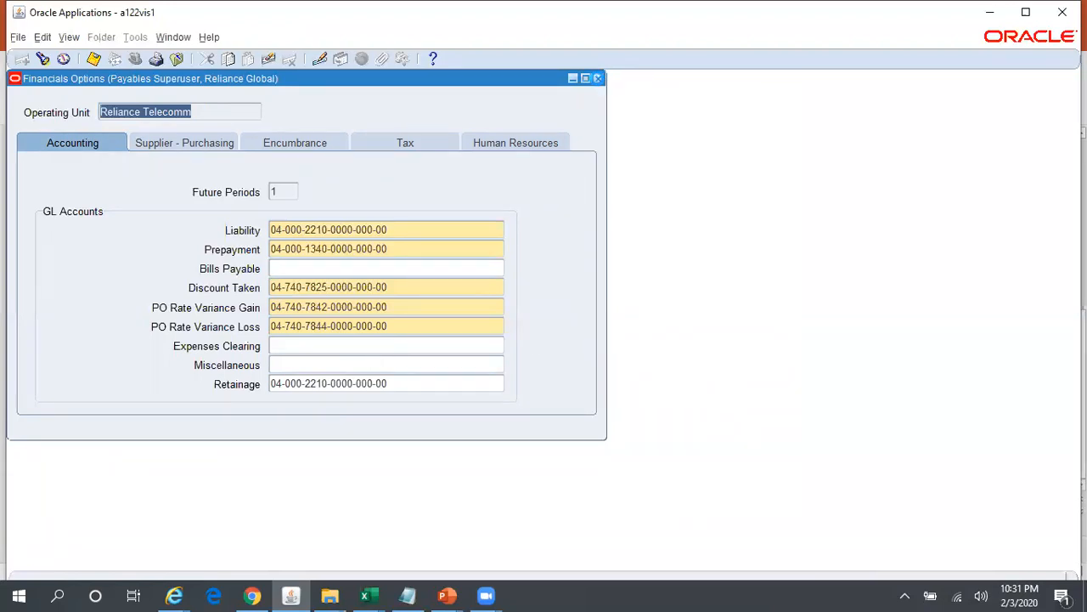
left_click(597, 78)
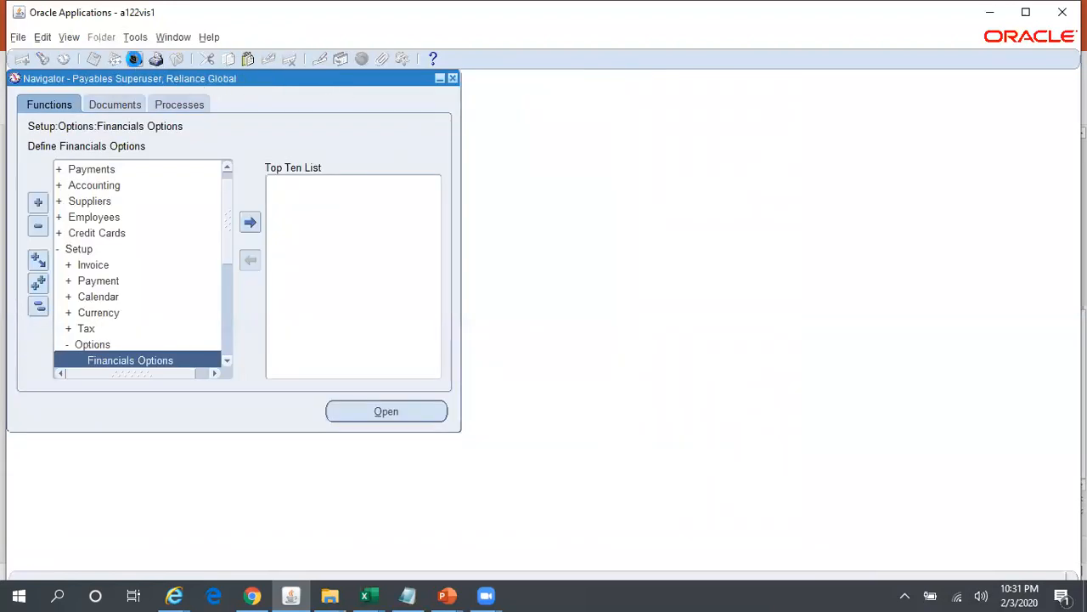
- Search the available responsibilities for general Ledger and go to General Ledger Superuser, Reliance Consol
left_click(135, 59)
type("general Ledger%")
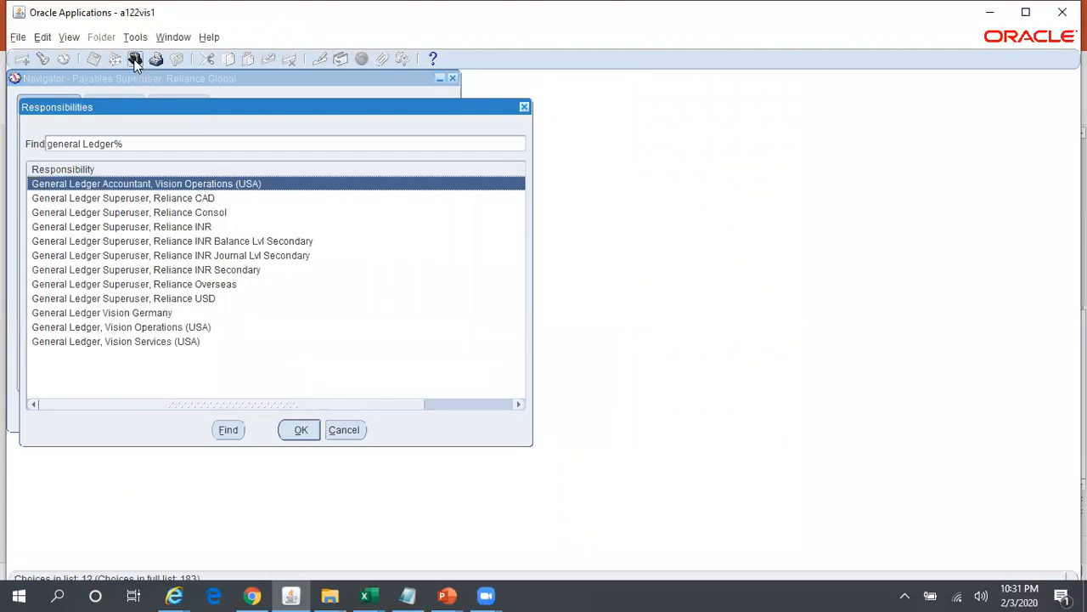
key("Down")
key("Down")
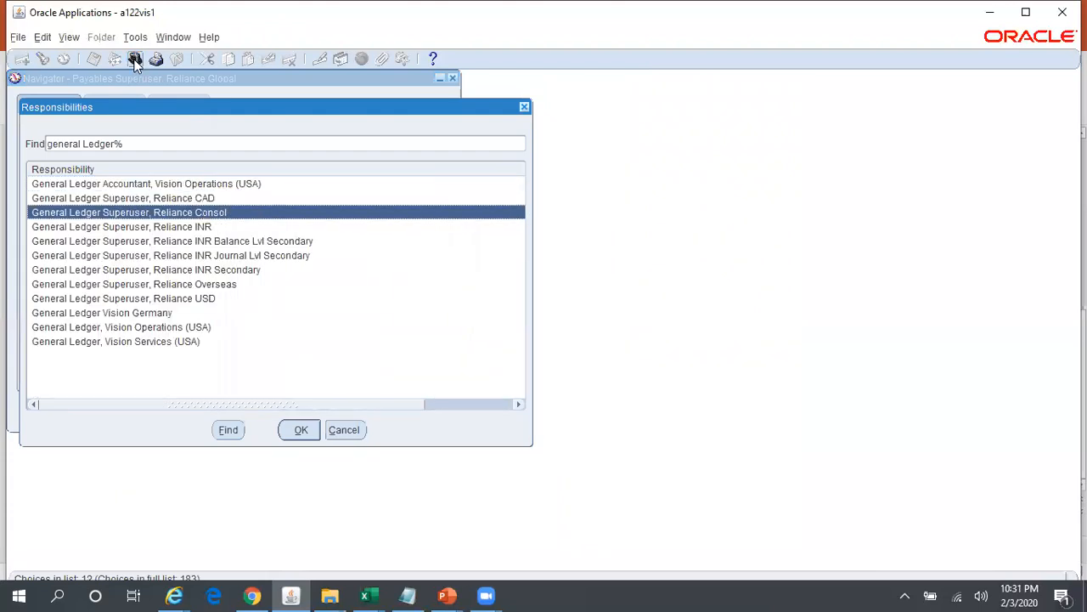
- Compare the ledgers in PowerPoint's Reliance Group Structure slide with the General Ledger responsibilities in Oracle Applications
mouse_move(447, 594)
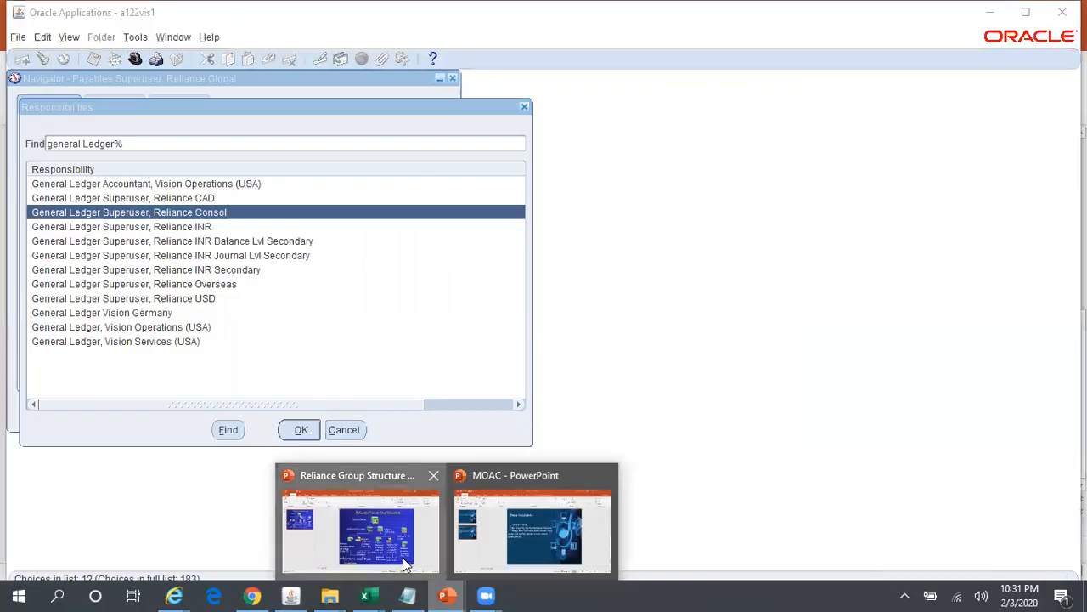
left_click(403, 557)
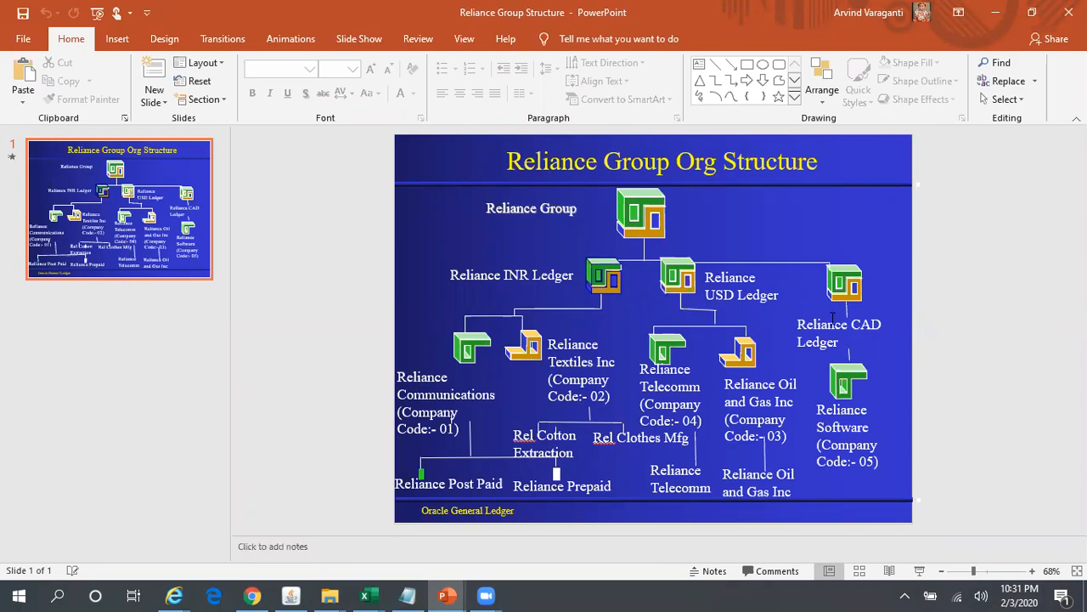
key("alt+Tab")
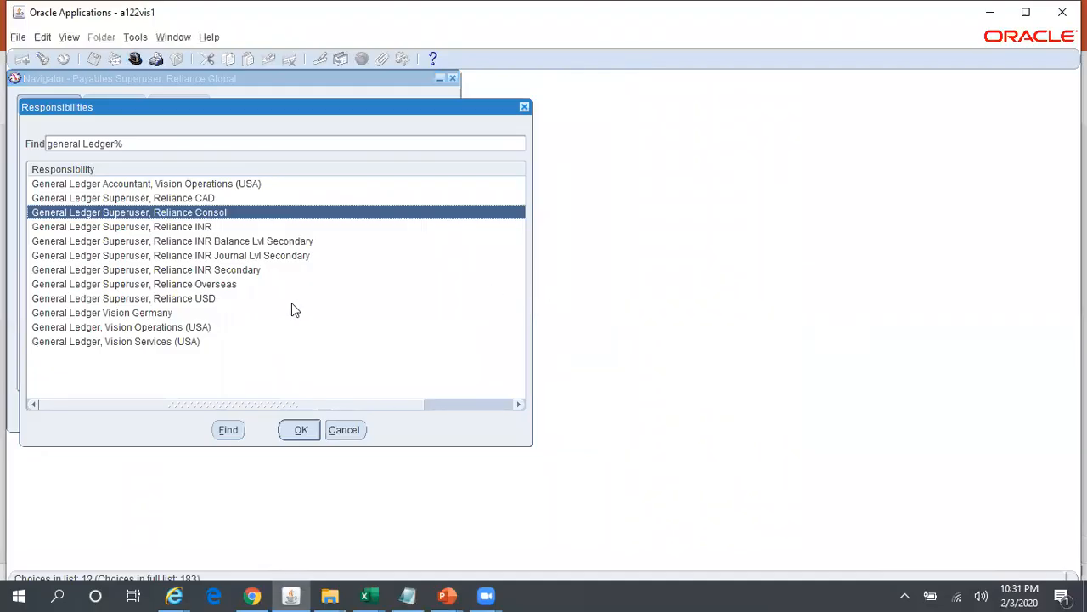
key("alt+Tab")
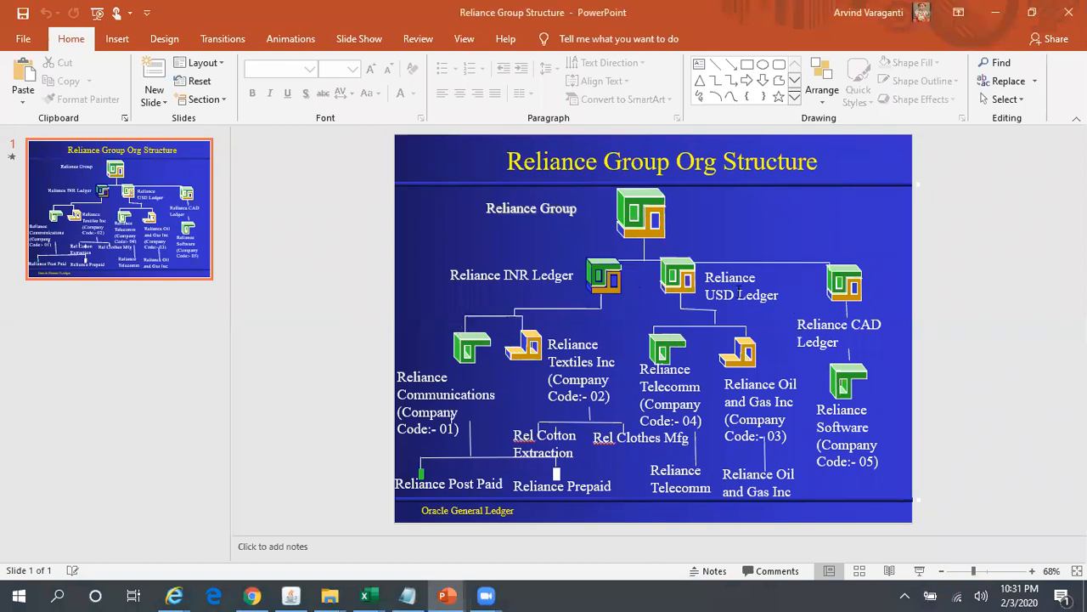
key("alt+Tab")
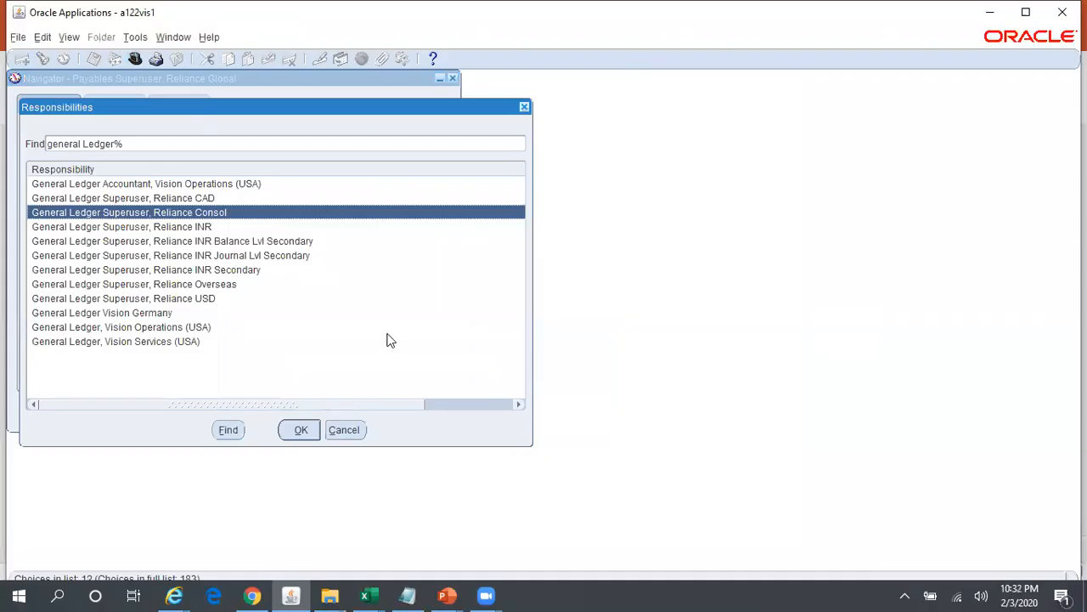
- Switch to the General Ledger Superuser, Reliance INR responsibility and open the Ledger Set form
key("Down")
key("Return")
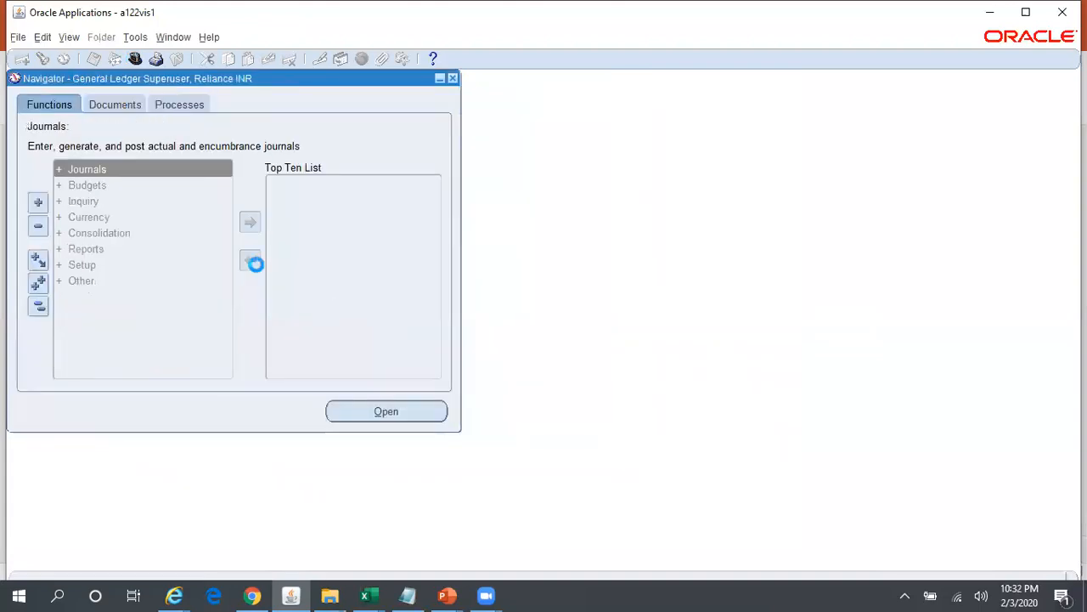
double_click(82, 266)
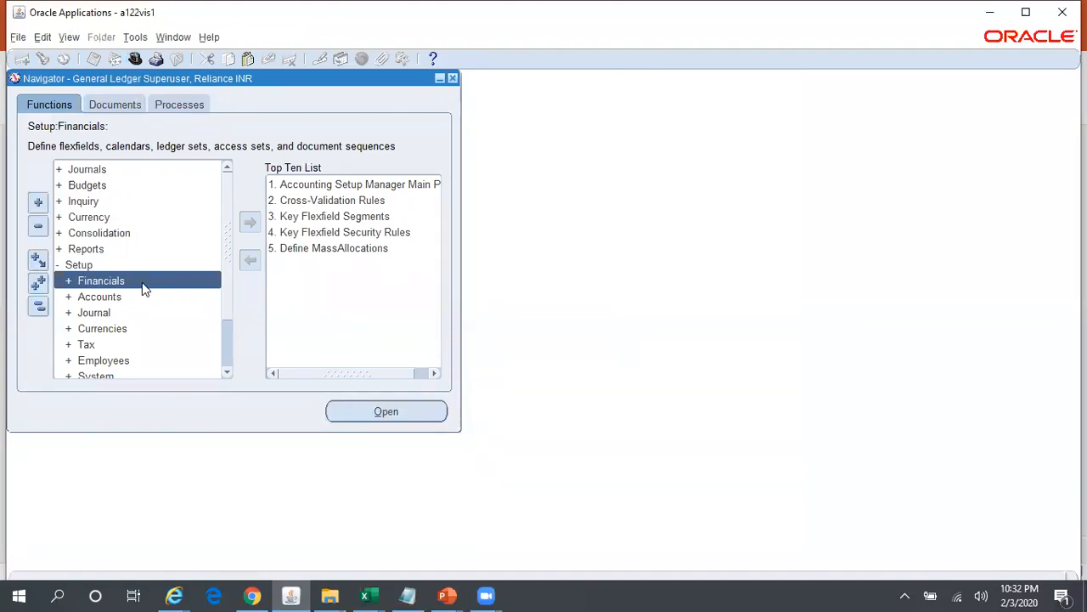
double_click(142, 282)
double_click(128, 344)
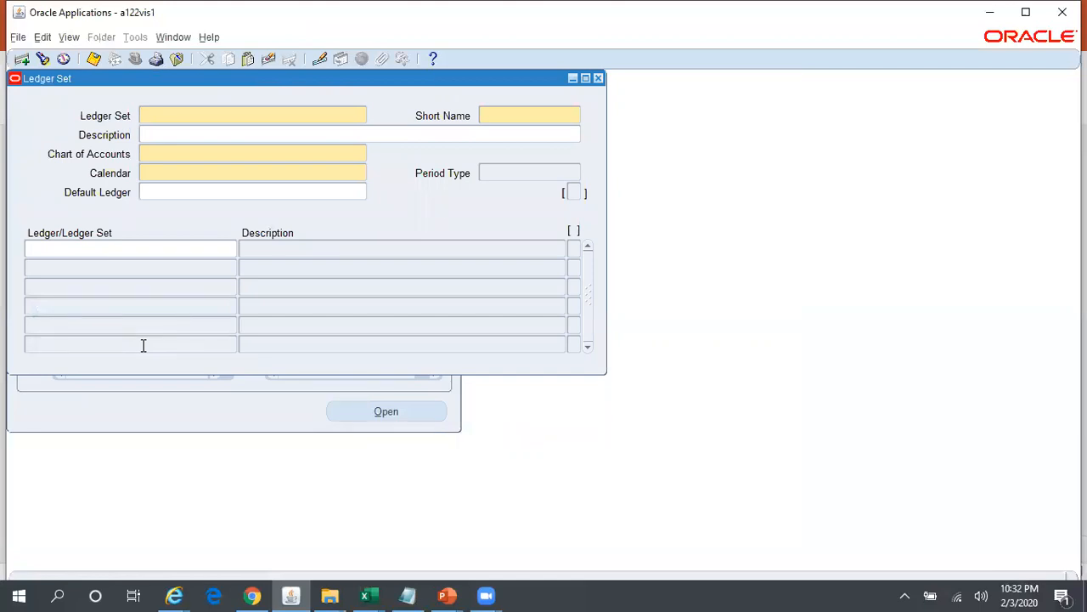
- Query the Ledger Set form for ledger sets matching REL%OVER%
key("F11")
type("REL%OVER%")
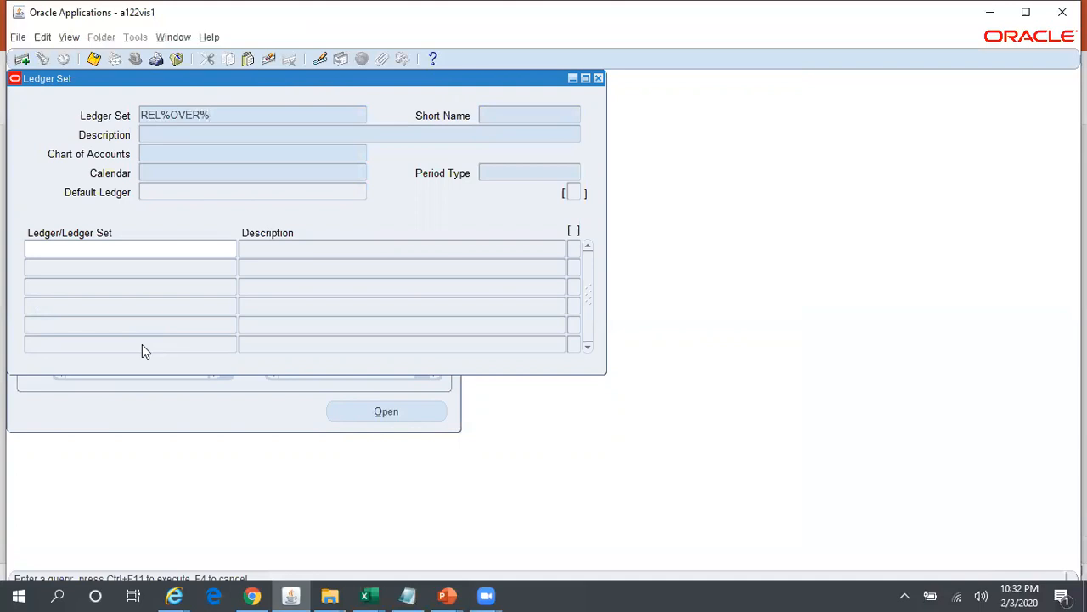
key("ctrl+F11")
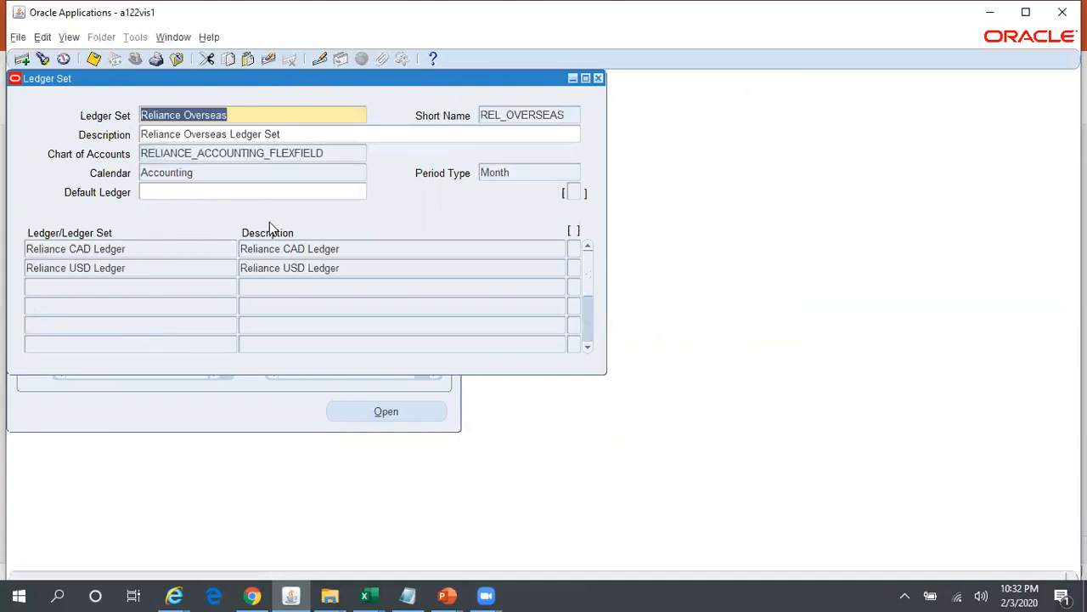
- Examine the Reliance Overseas ledger set's chart of accounts, period type and ledgers against the Reliance Group Structure slide in PowerPoint
key("alt+Tab")
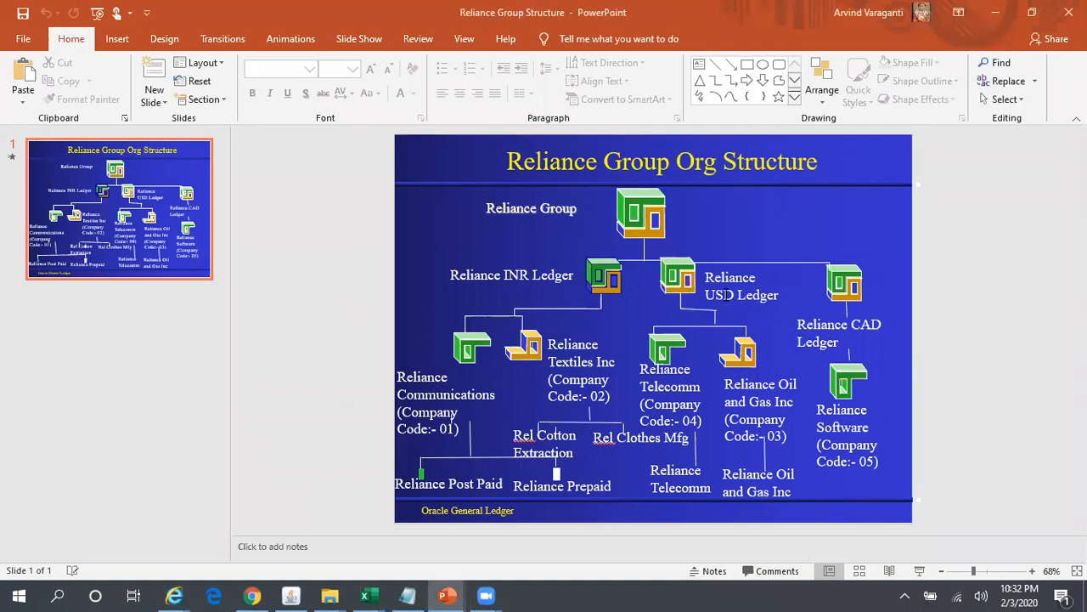
key("alt+Tab")
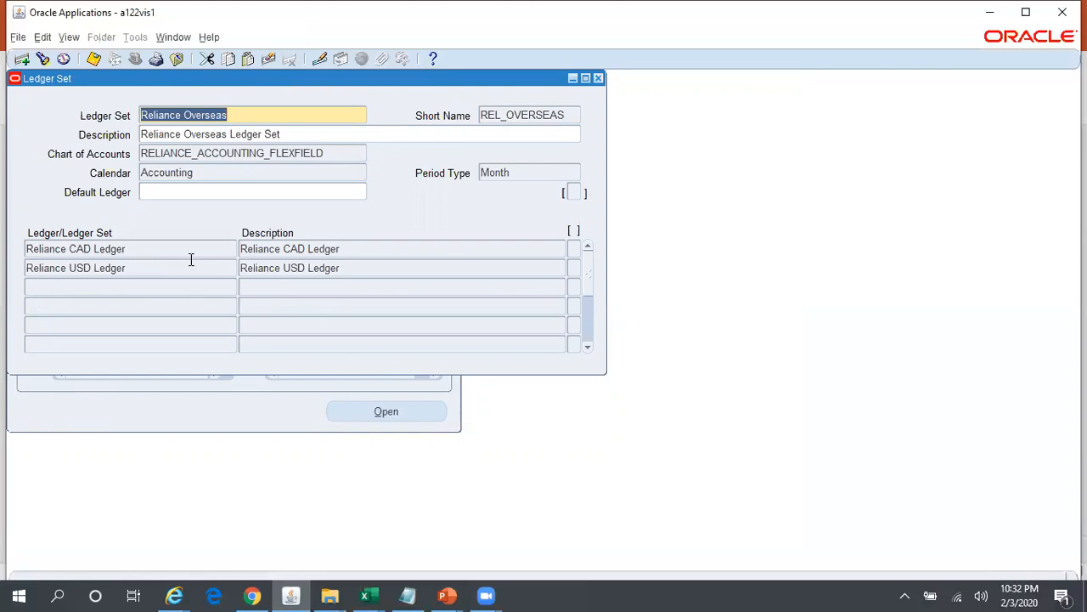
left_click(349, 151)
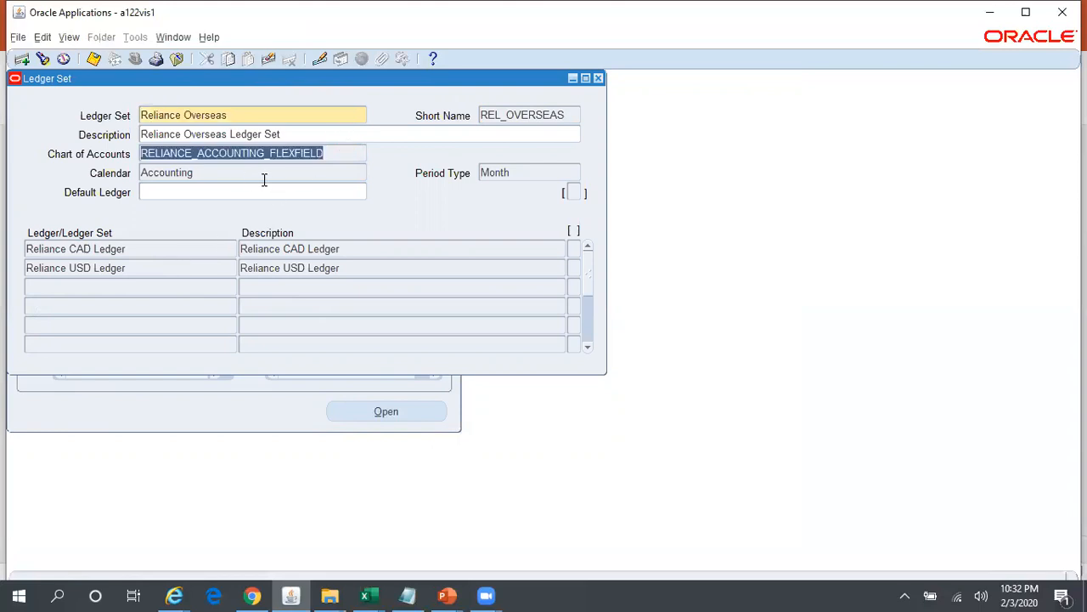
left_click(542, 174)
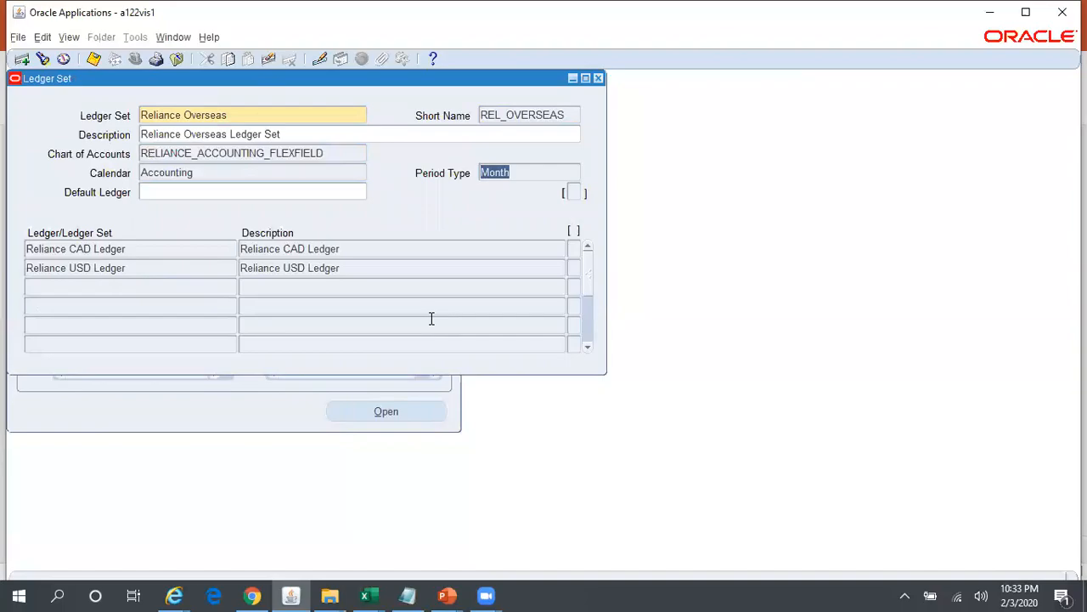
key("alt+Tab")
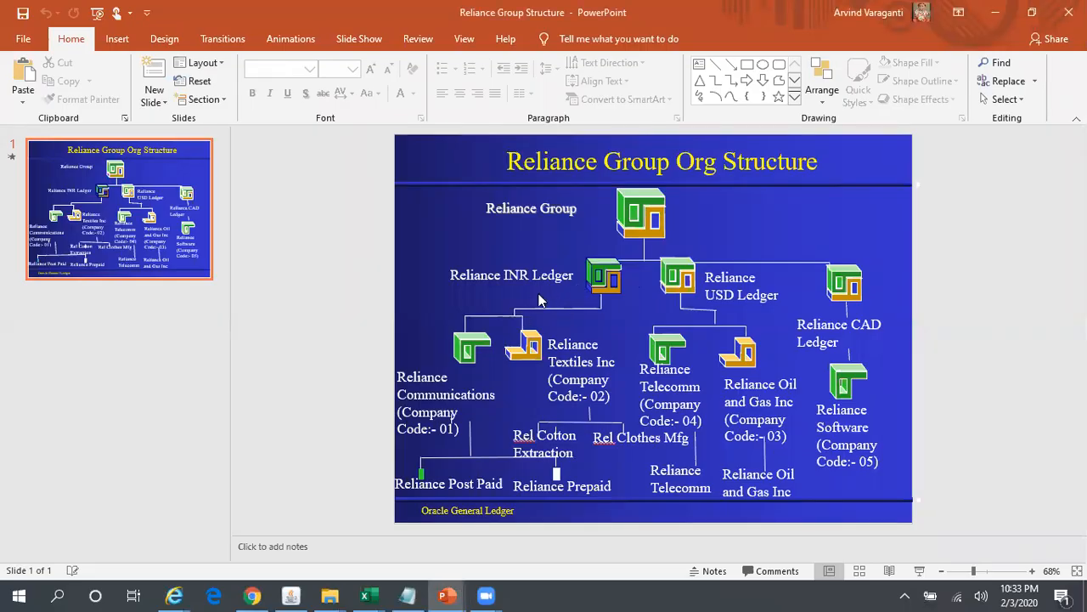
key("alt+Tab")
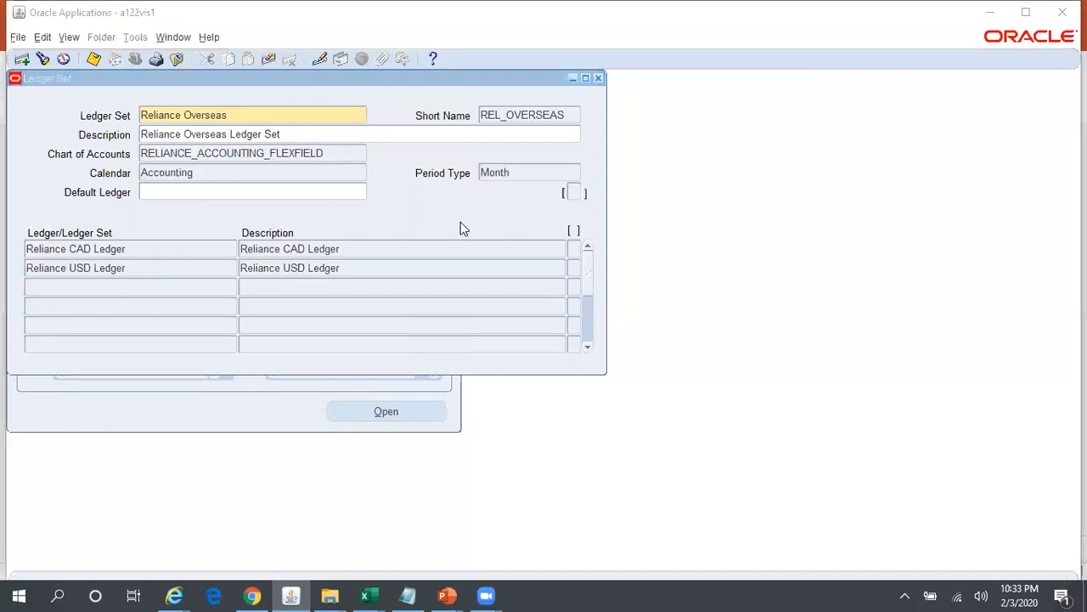
key("alt+Tab")
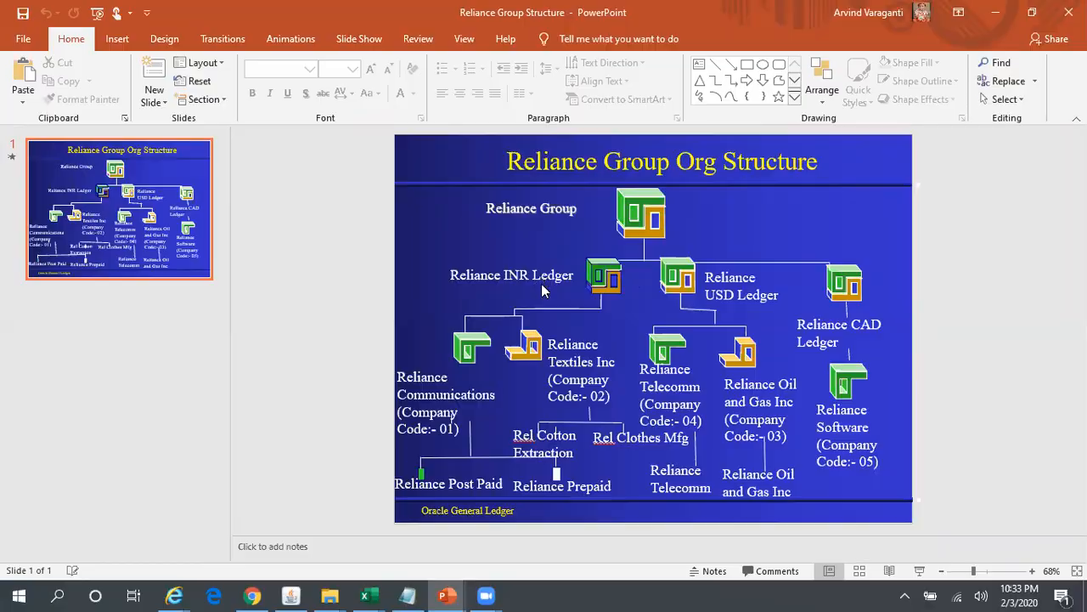
key("alt+Tab")
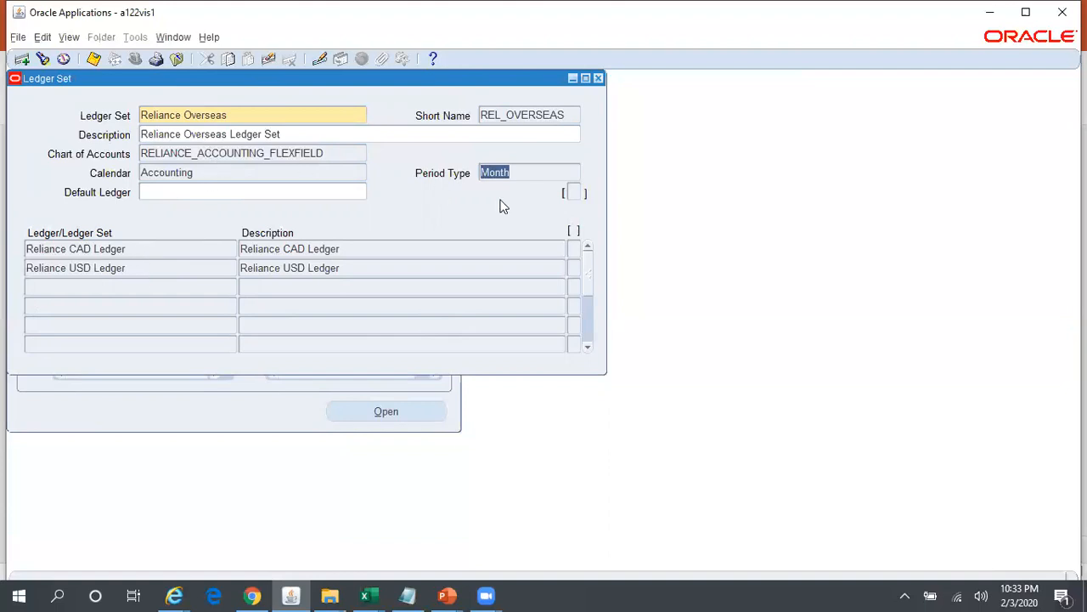
left_click(237, 119)
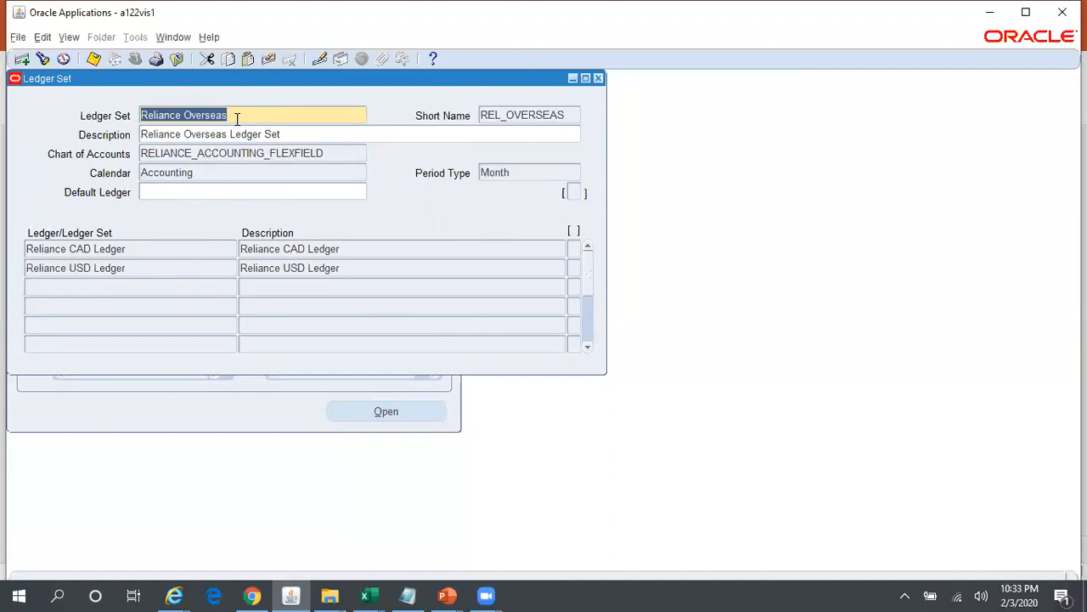
- Close the Ledger Set form and search the available responsibilities for general Ledger
left_click(599, 78)
left_click(136, 59)
type("s%")
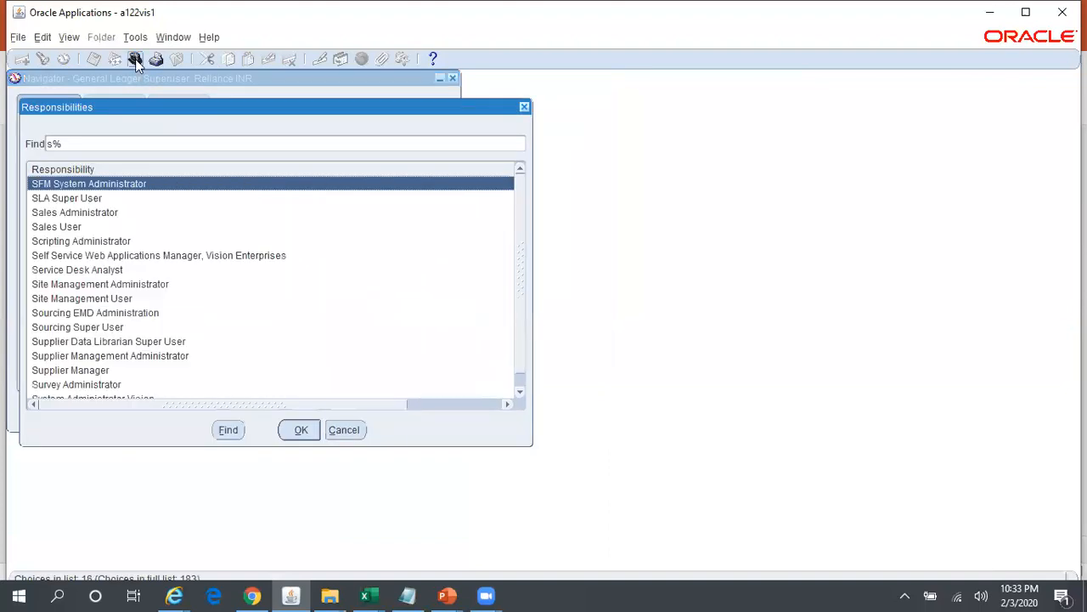
key("BackSpace")
type("general Ledger")
- Look through the Reliance General Ledger Superuser responsibilities, including USD and CAD, stopping at General Ledger Superuser, Reliance Overseas
key("Down")
key("Down")
key("Down")
key("Down")
key("Down")
key("Down")
key("Down")
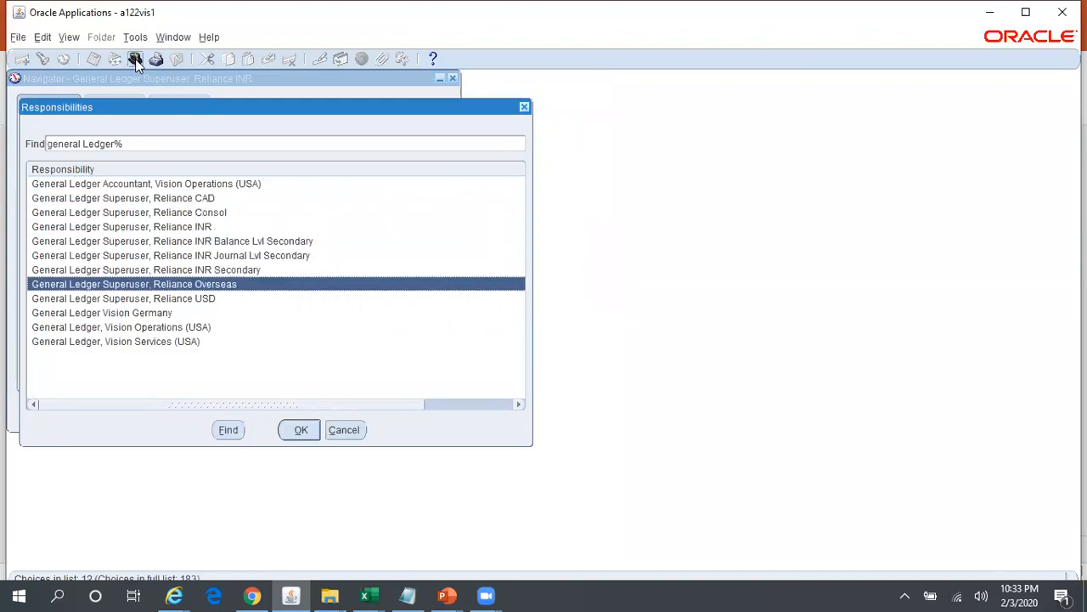
key("Down")
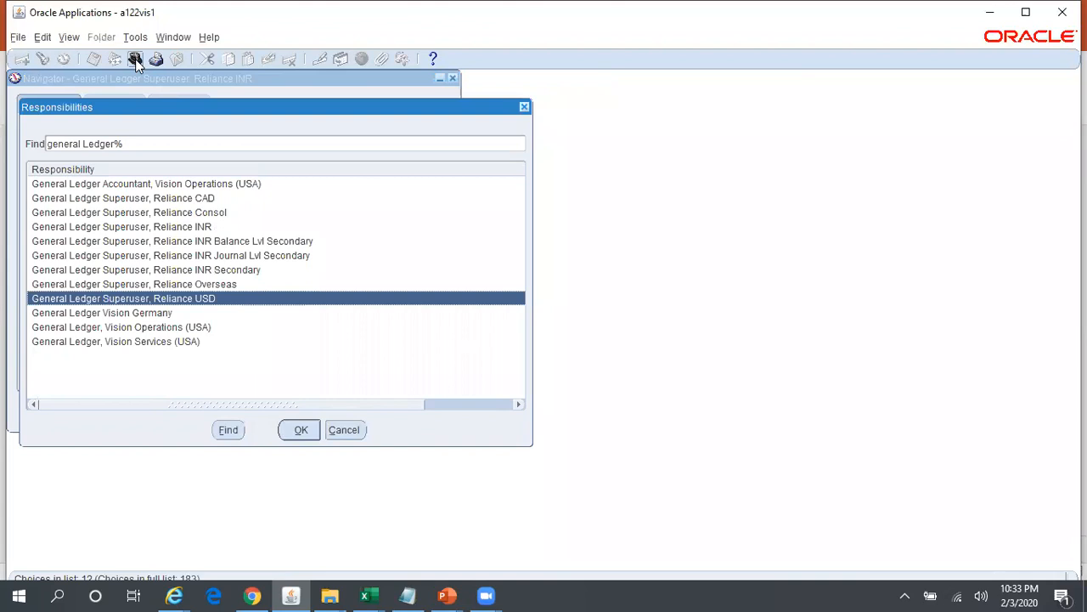
key("Up")
key("Up")
key("Up")
key("Up")
key("Up")
key("Up")
key("Up")
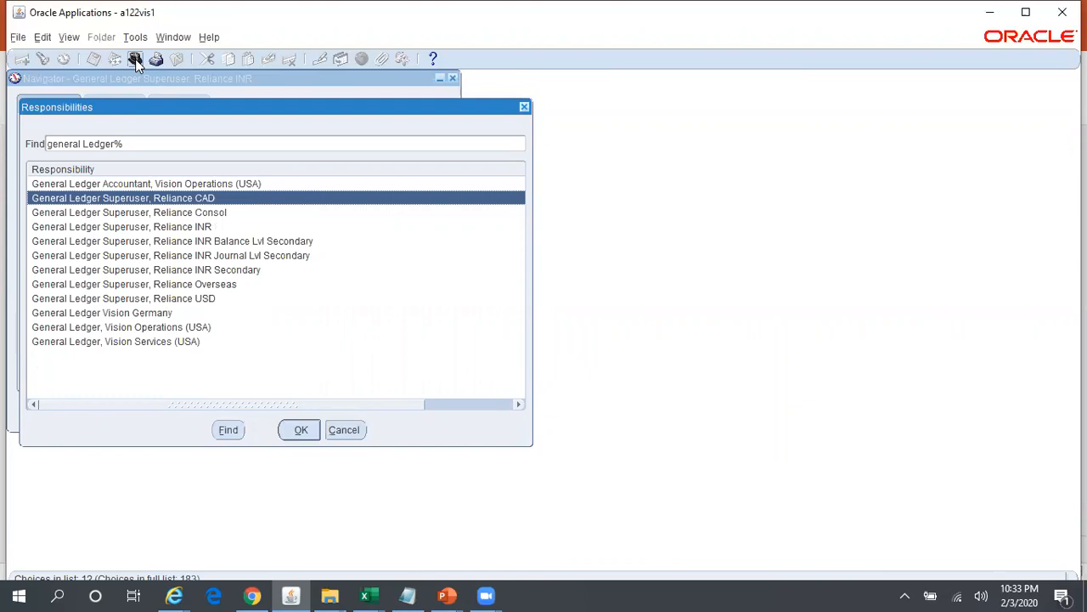
key("Down")
key("Down")
key("Down")
key("Down")
key("Down")
key("Down")
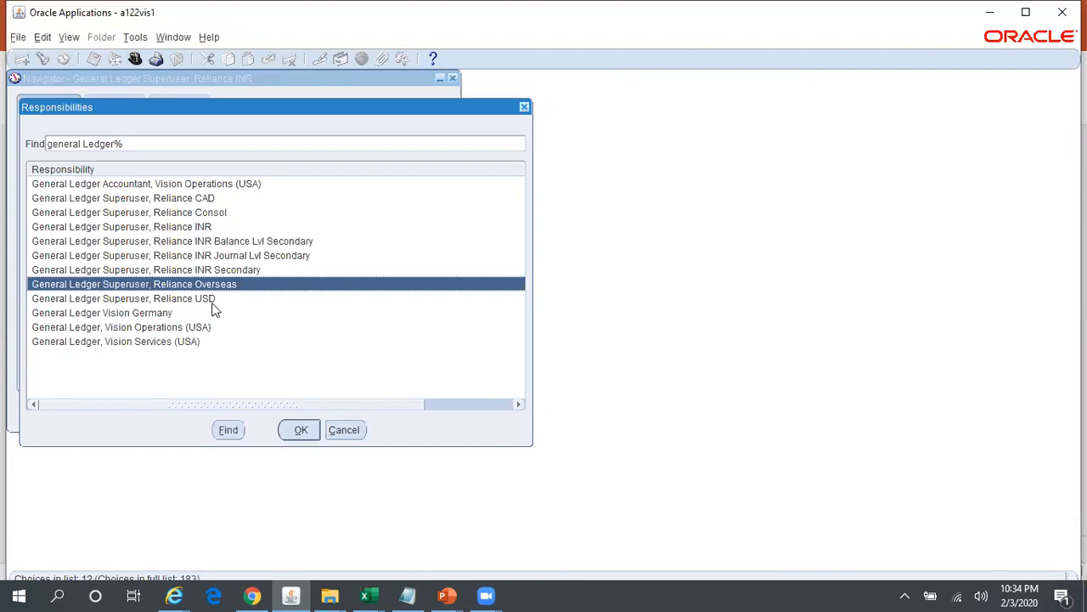
- Switch to the System Administrator Vision responsibility and open the system profile values search
key("BackSpace")
type("s%")
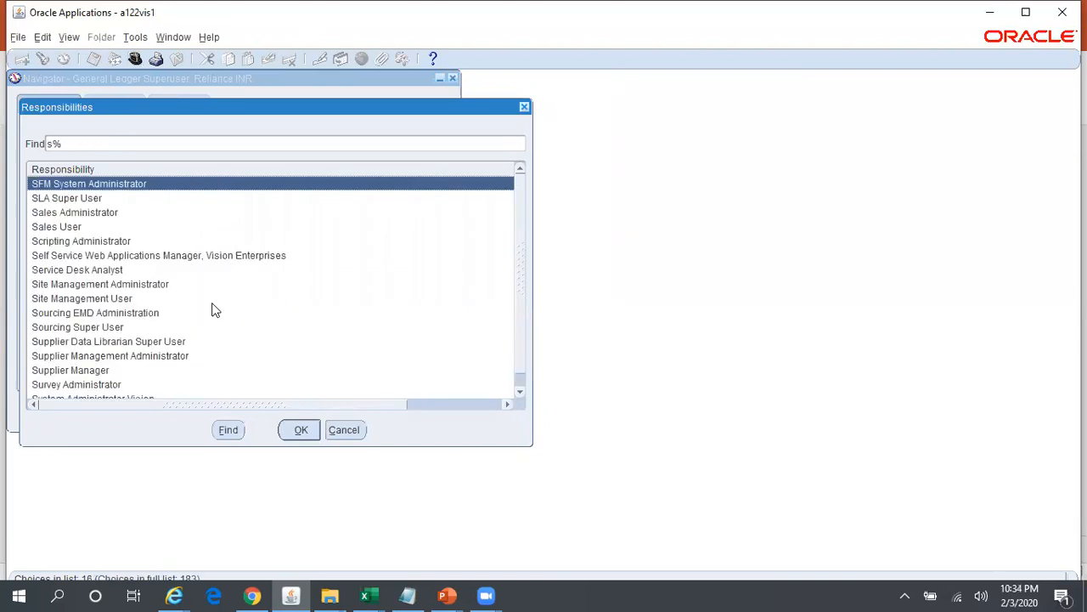
type("y")
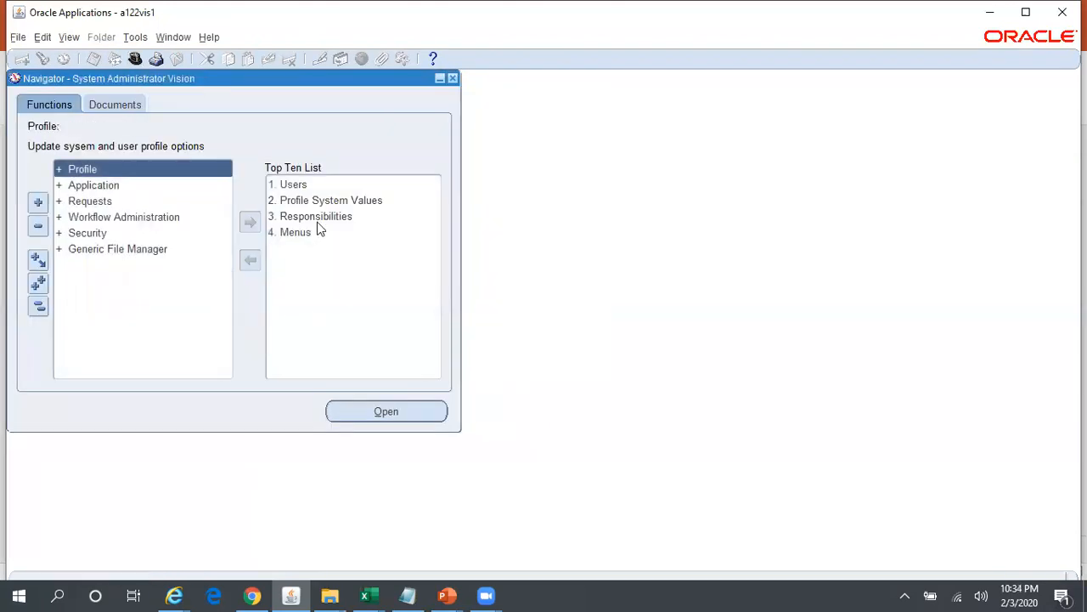
double_click(316, 202)
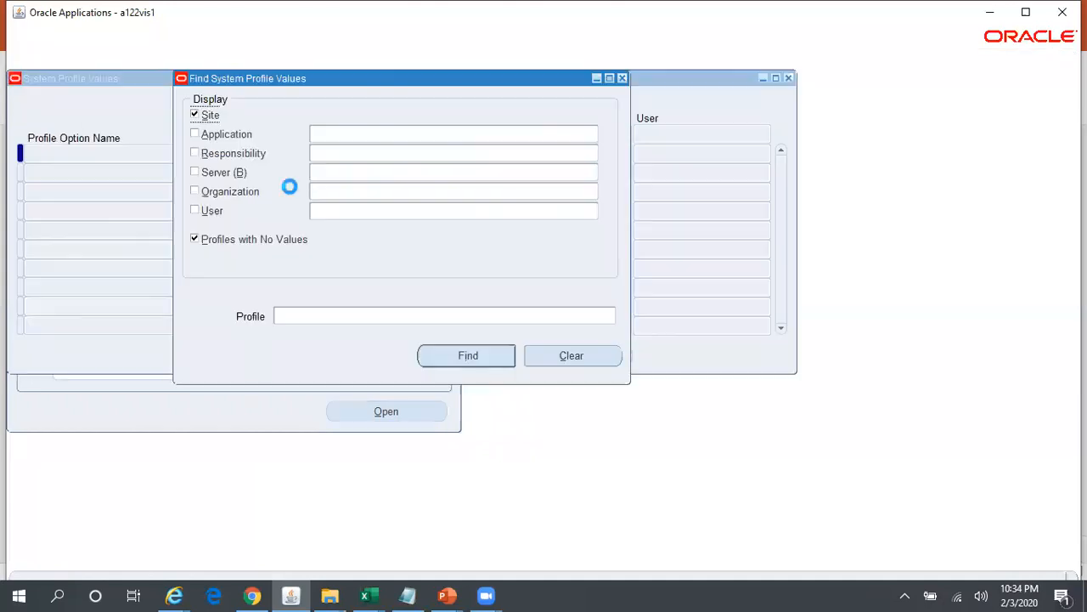
- Find the GL%Data% profile options at responsibility level for General Ledger Superuser, Reliance Overseas
left_click(341, 154)
type("Gen")
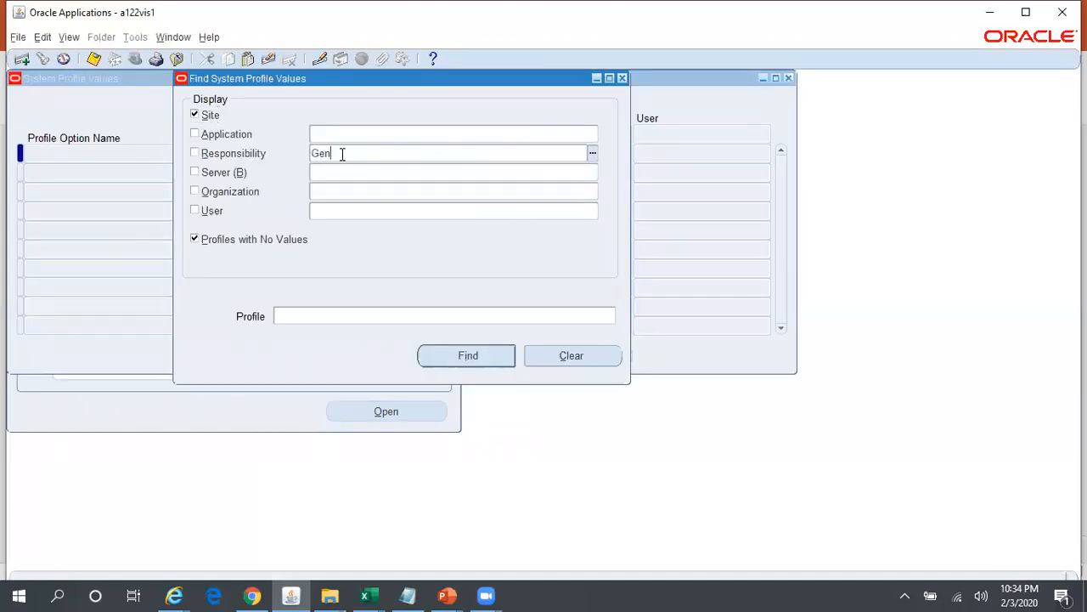
type("eral%Rel%Over%")
left_click(341, 154)
key("Tab")
left_click(373, 316)
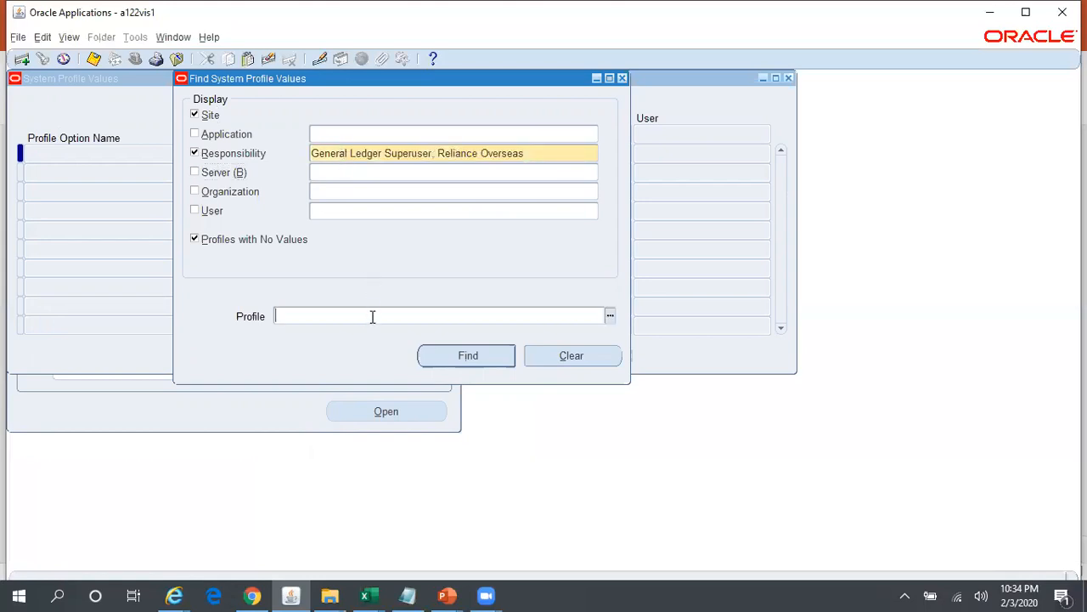
type("GL%Data%")
left_click(500, 358)
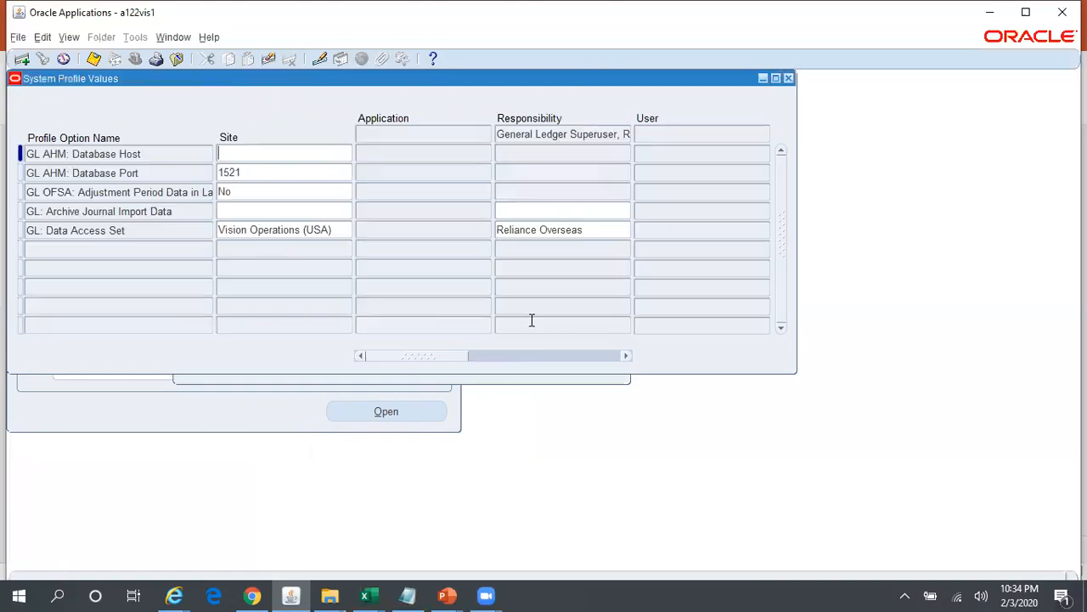
- Look up the GL: Data Access Set choices starting with "re" for the responsibility, then close the profile values without changing anything
left_click(604, 229)
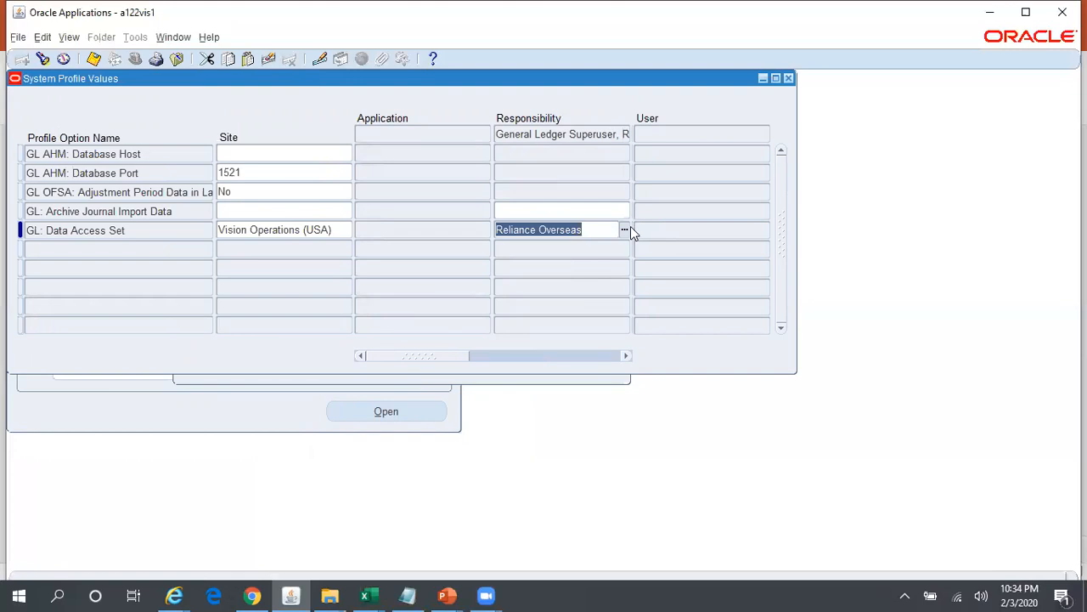
left_click(625, 230)
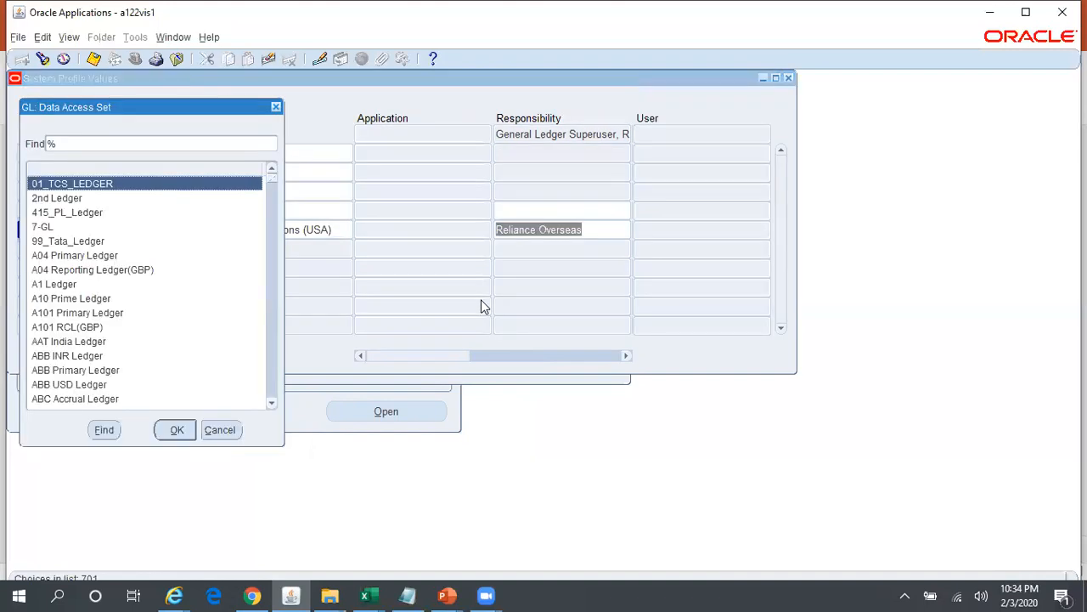
type("re")
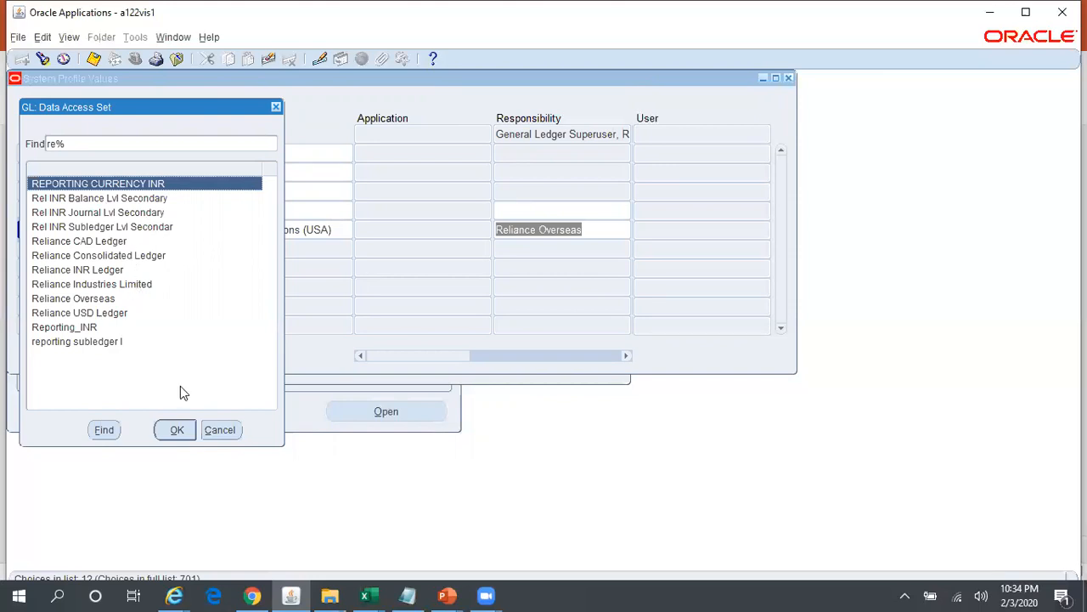
left_click(225, 430)
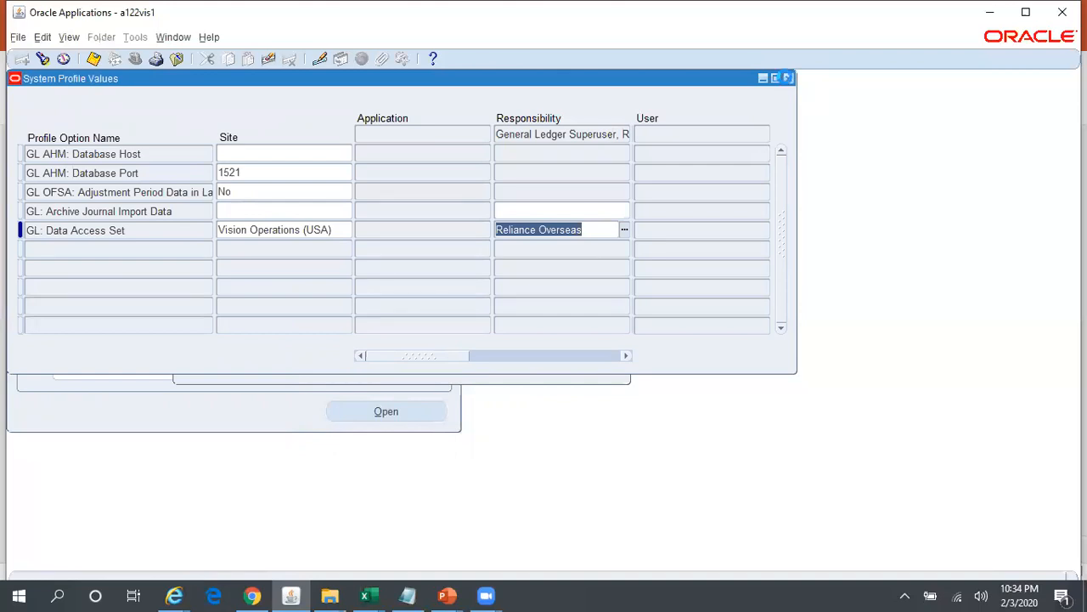
left_click(787, 79)
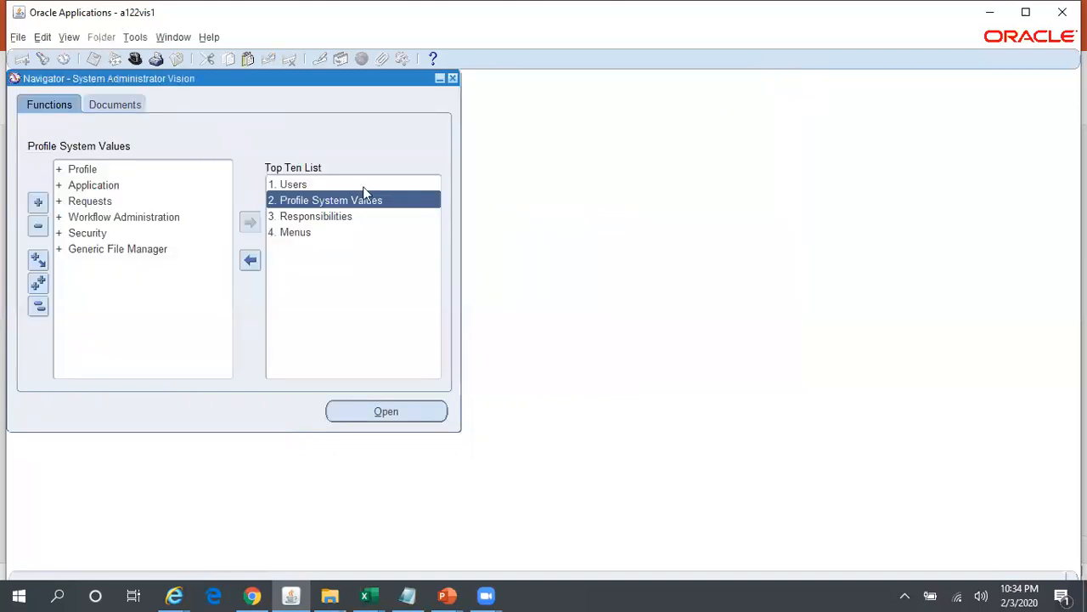
- Switch to the General Ledger Superuser, Reliance Overseas responsibility
left_click(136, 57)
key("Down")
key("Down")
key("Down")
key("Down")
key("Down")
key("Down")
key("Down")
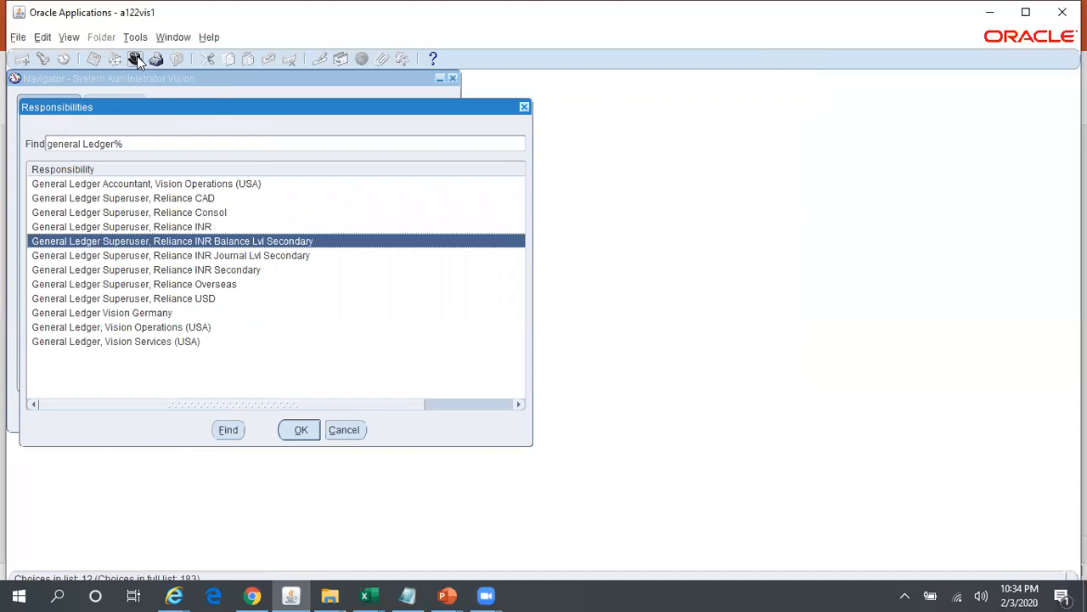
key("Return")
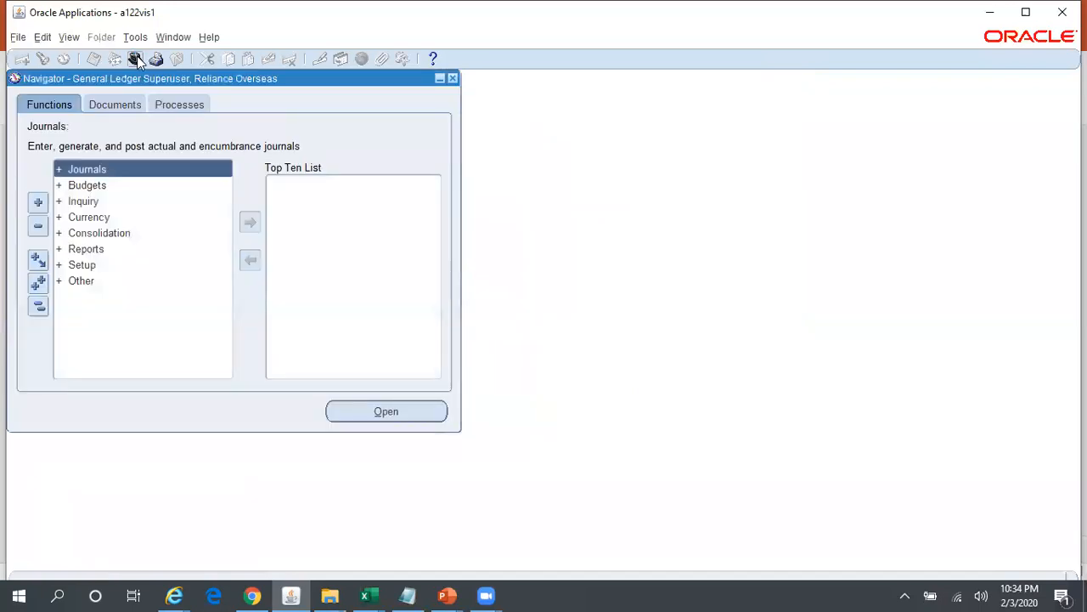
- Start a new journal from the Enter Journals form and choose Reliance CAD Ledger as its ledger
key("Return")
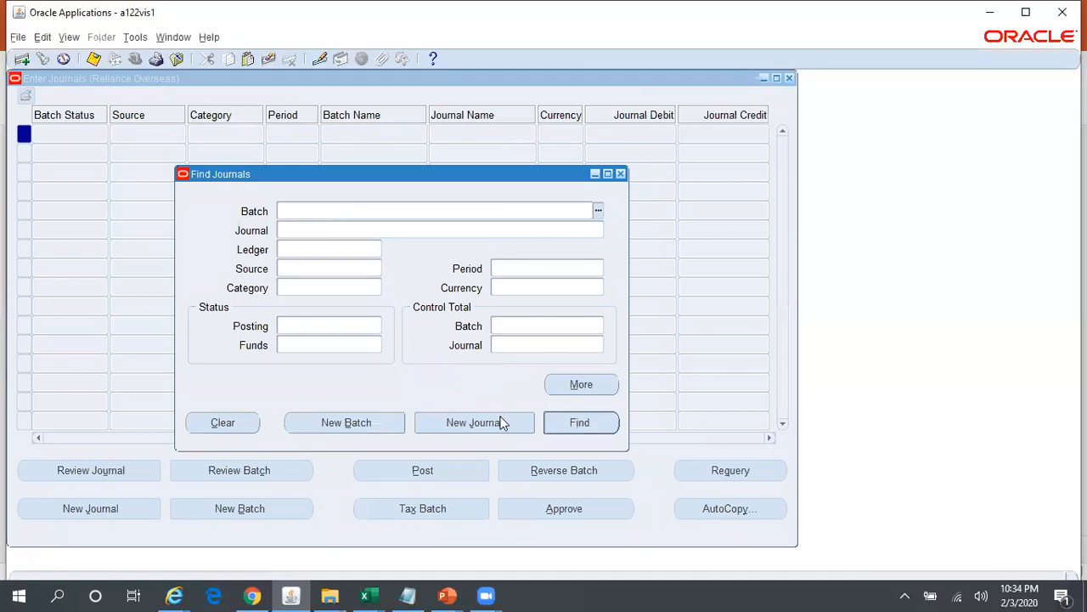
left_click(501, 422)
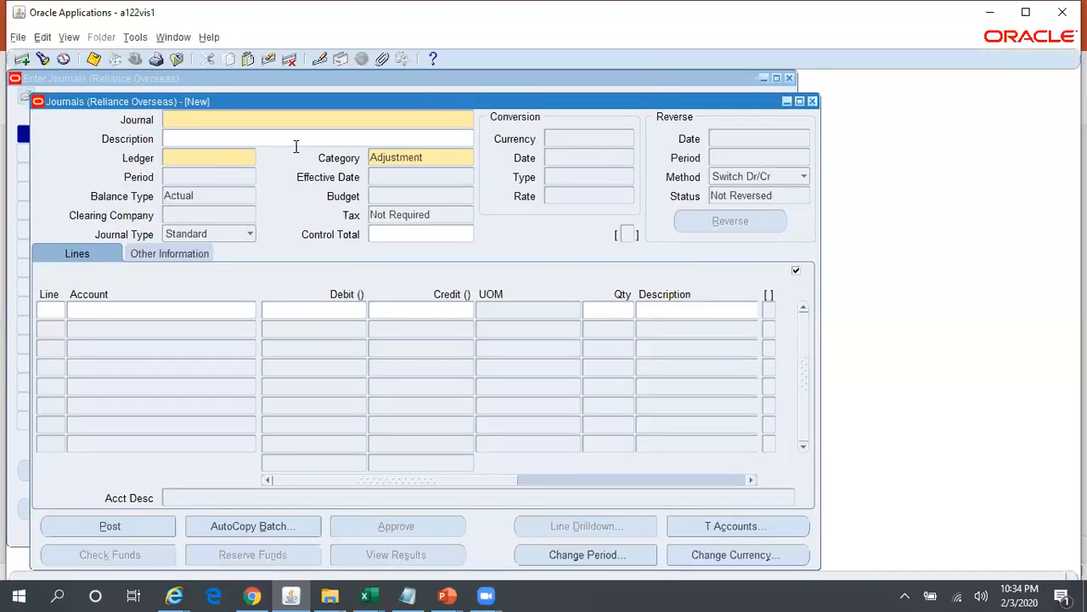
left_click(238, 154)
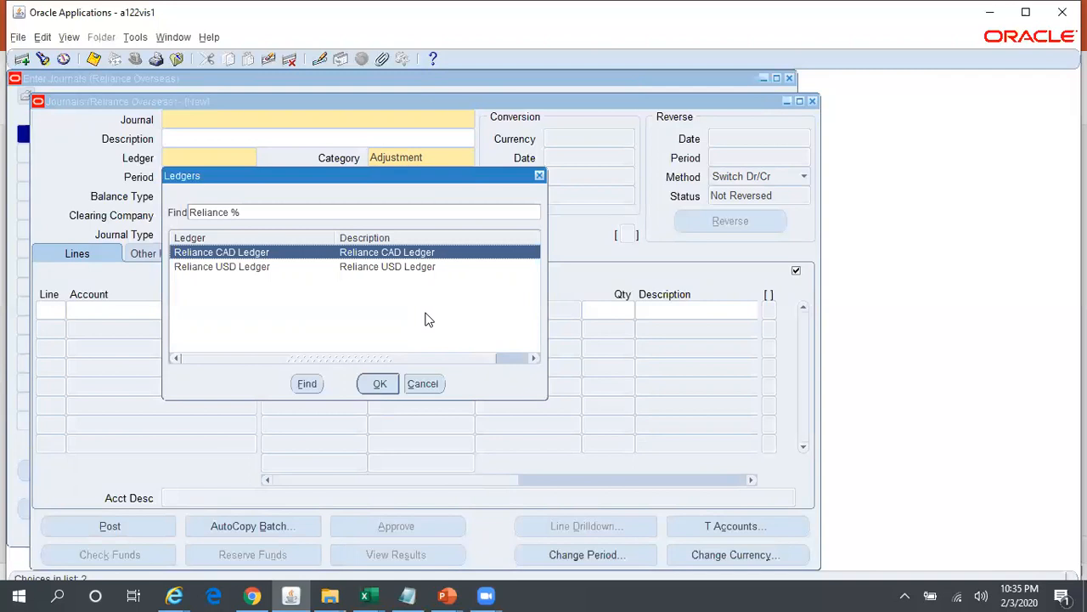
key("Return")
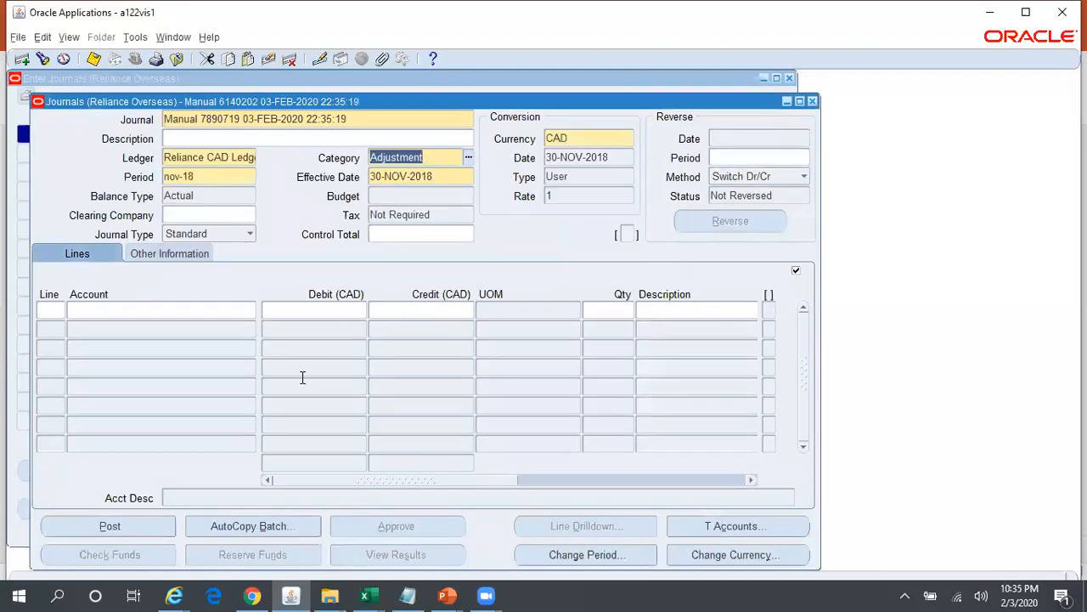
- Change the new journal's ledger to Reliance USD Ledger
left_click(241, 157)
left_click(249, 158)
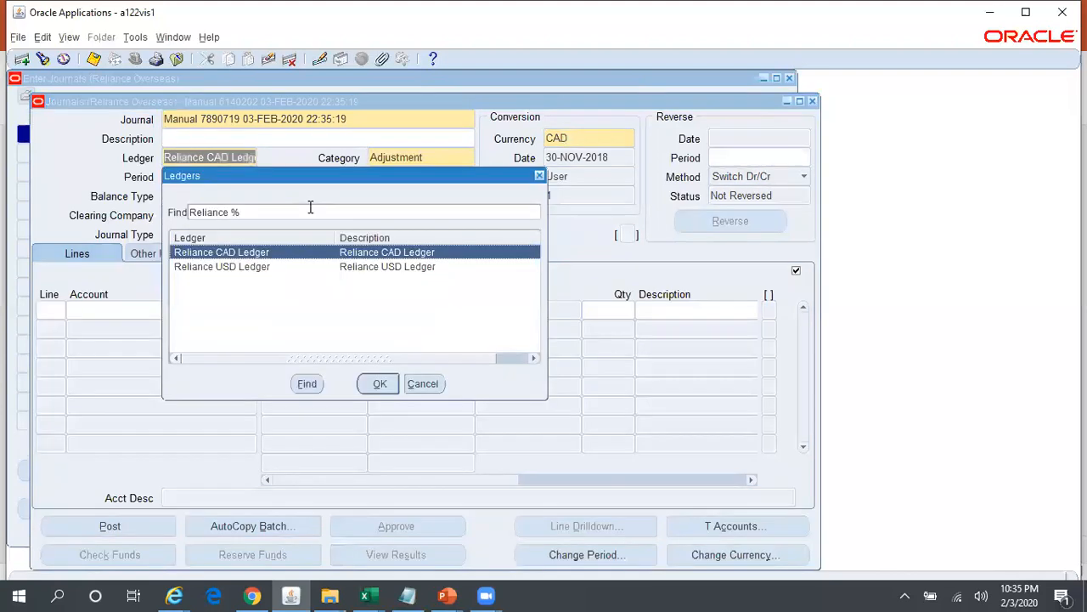
key("Down")
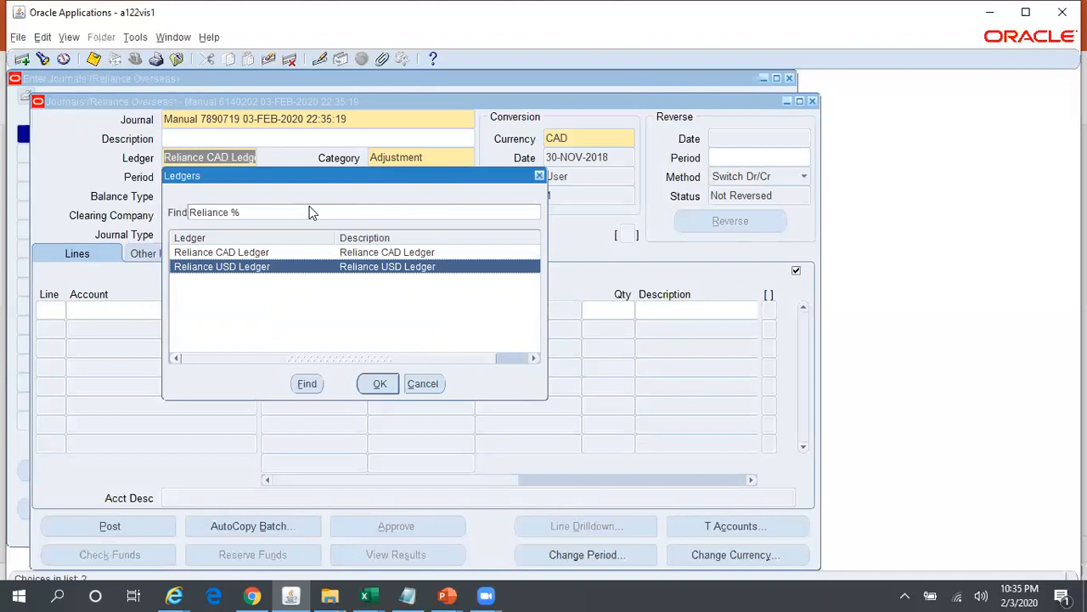
key("Return")
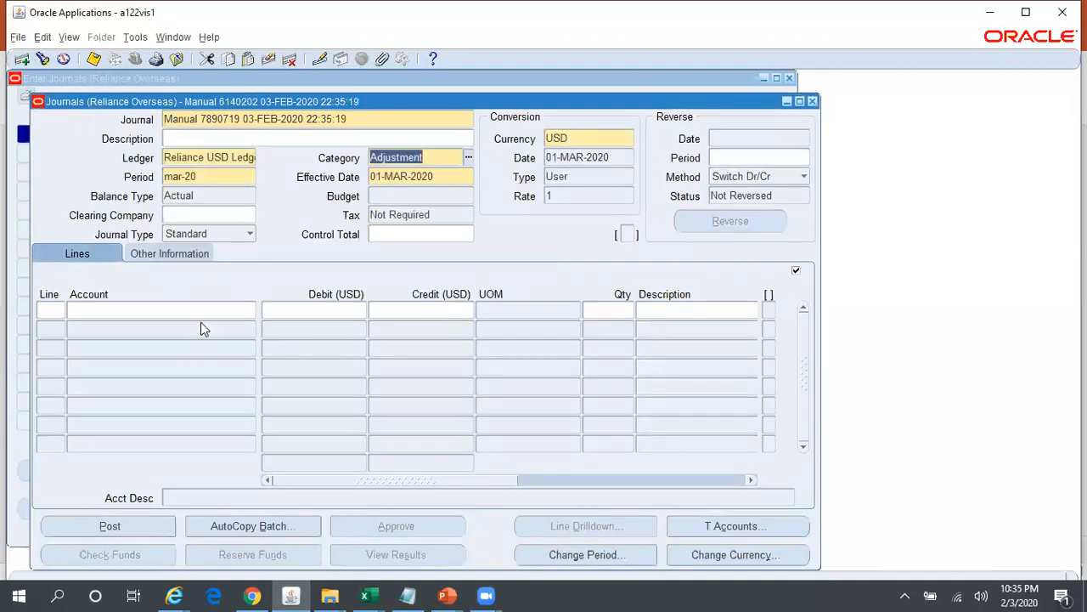